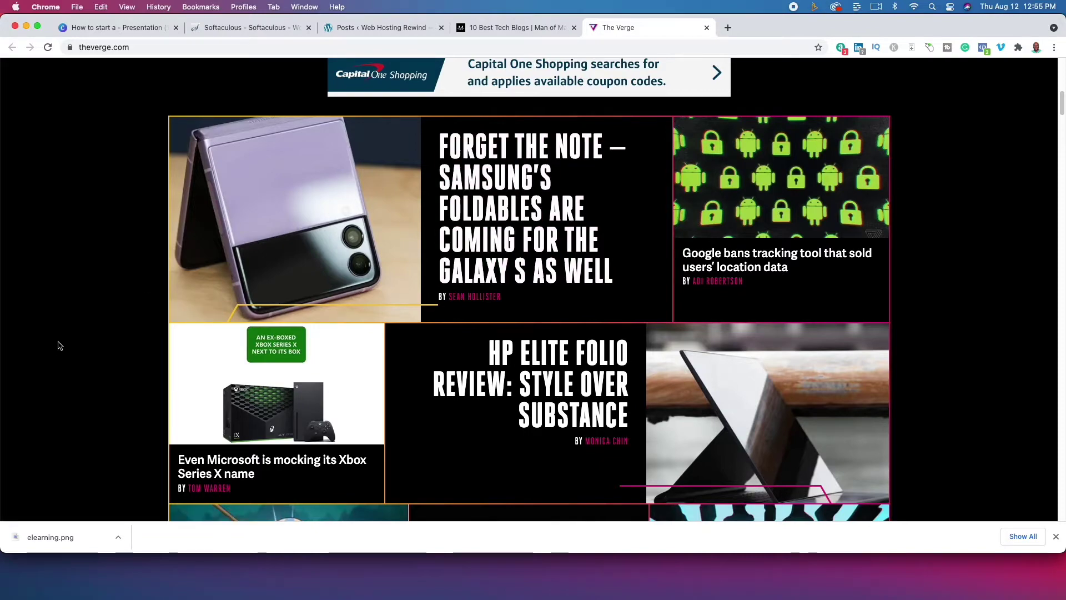
Step: Scroll through The Verge homepage stories, then switch to the Softaculous tab
scroll(725, 367, "down", 7)
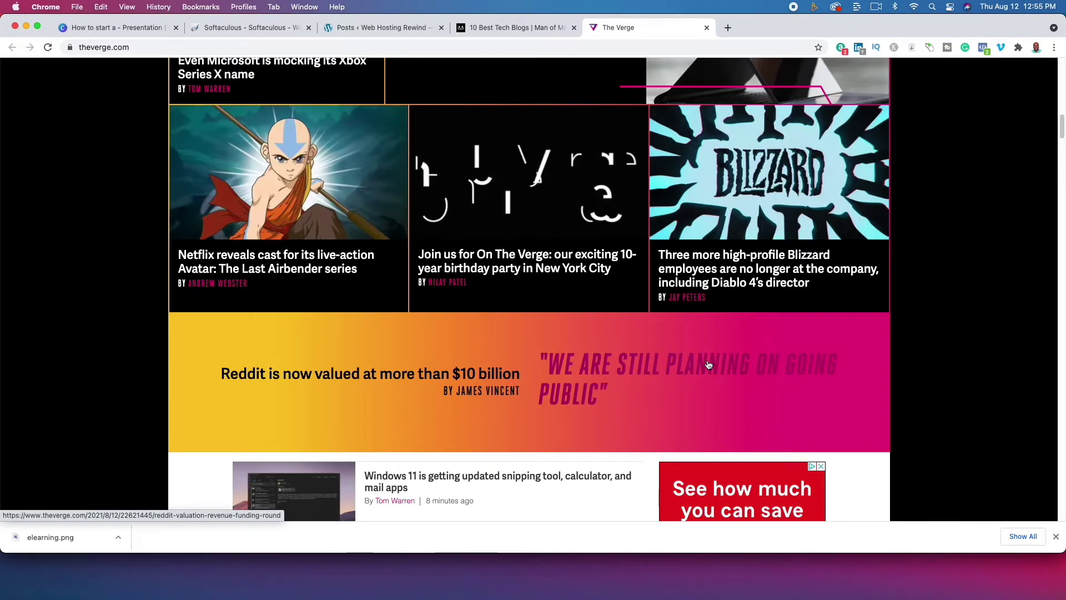
scroll(698, 375, "down", 1)
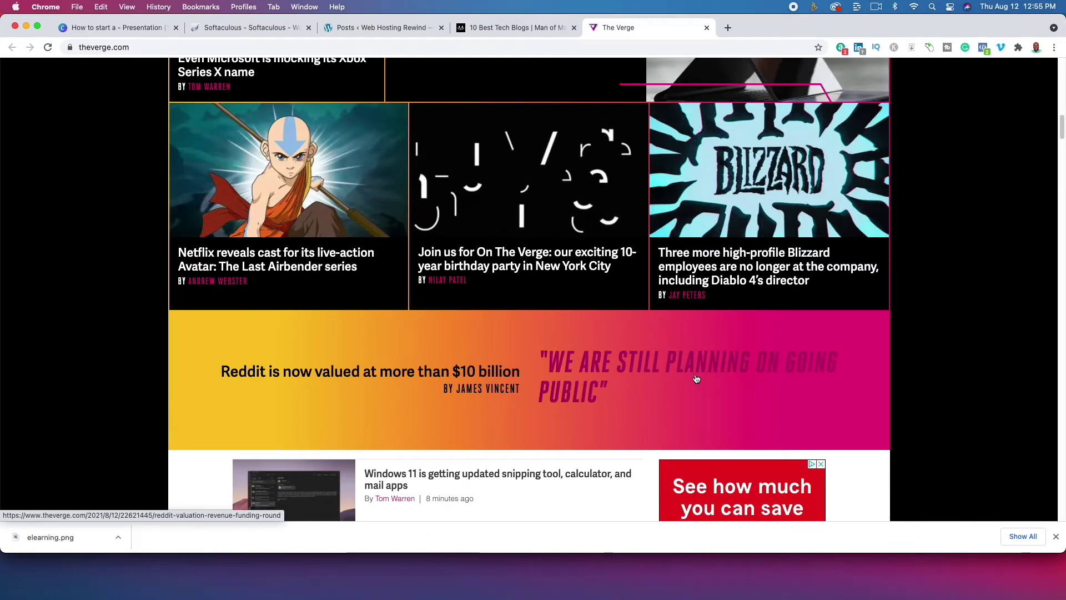
scroll(696, 378, "up", 3)
scroll(696, 379, "up", 3)
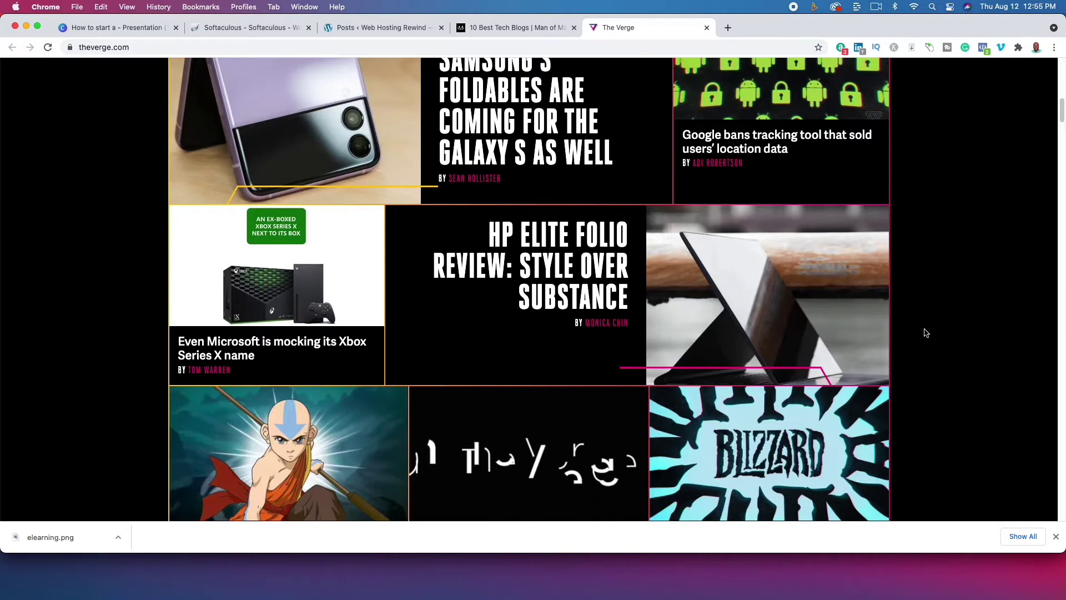
scroll(926, 333, "up", 5)
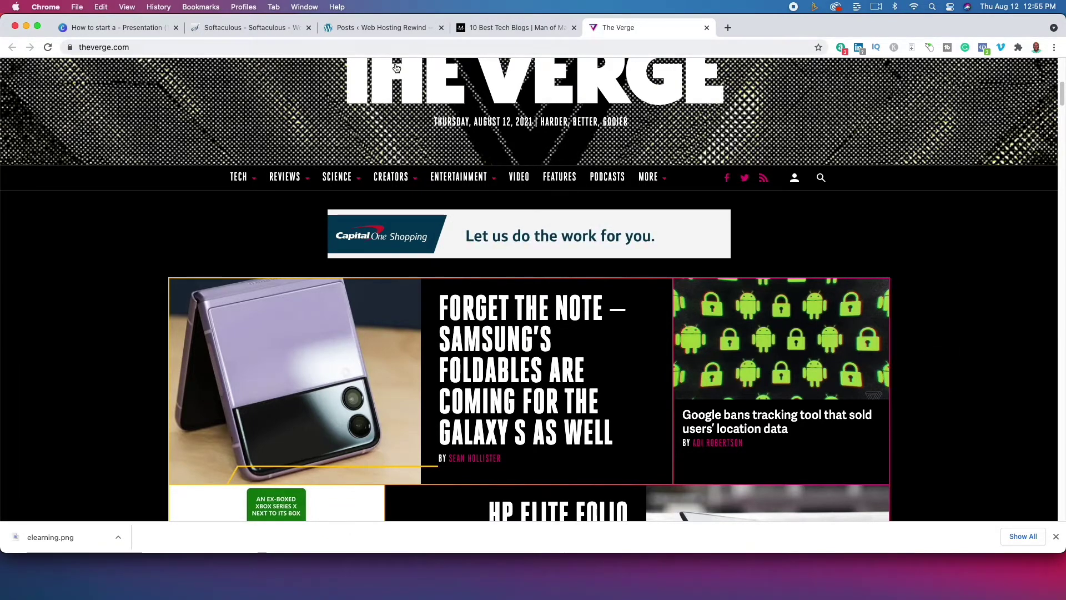
left_click(369, 27)
Step: View the Softaculous install list, then return to the Canva 'How to start a' presentation
left_click(251, 28)
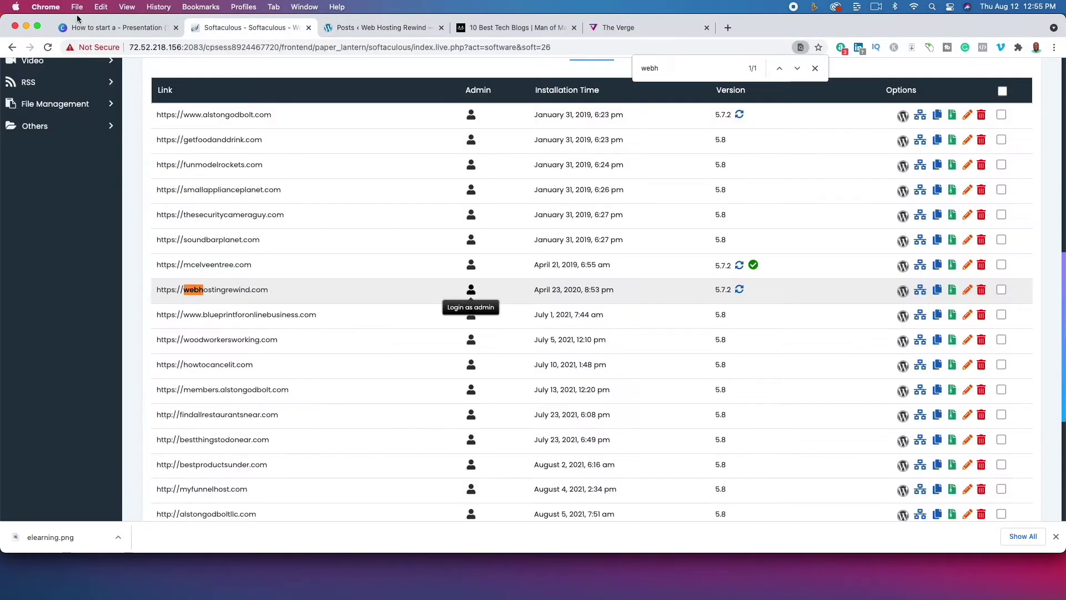
left_click(112, 27)
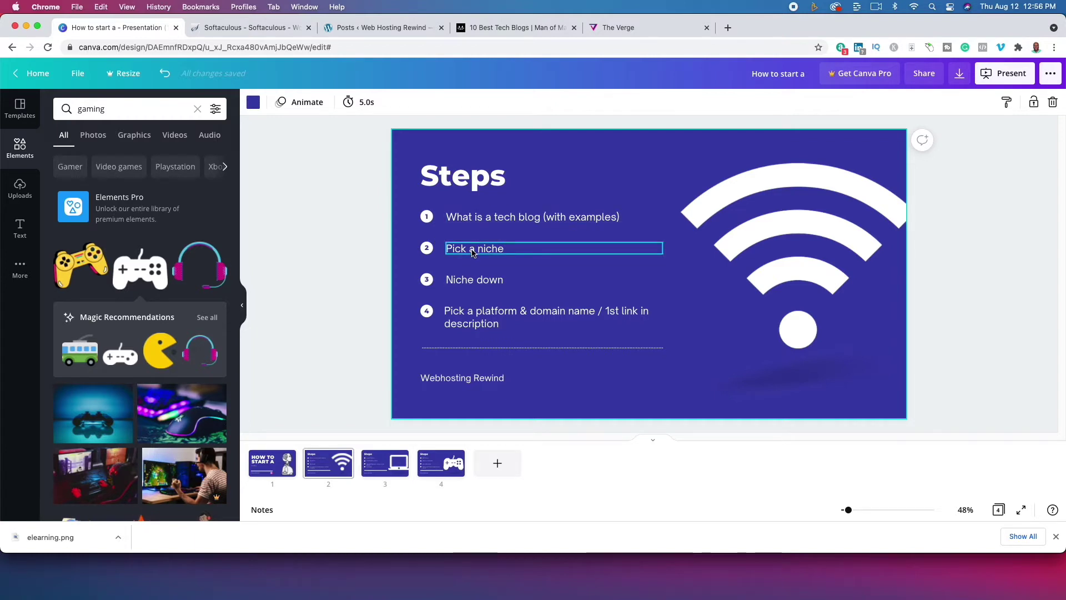
Step: Open a new browser tab and go to the Ahrefs website
left_click(727, 28)
type("ahrefs.com")
key("Return")
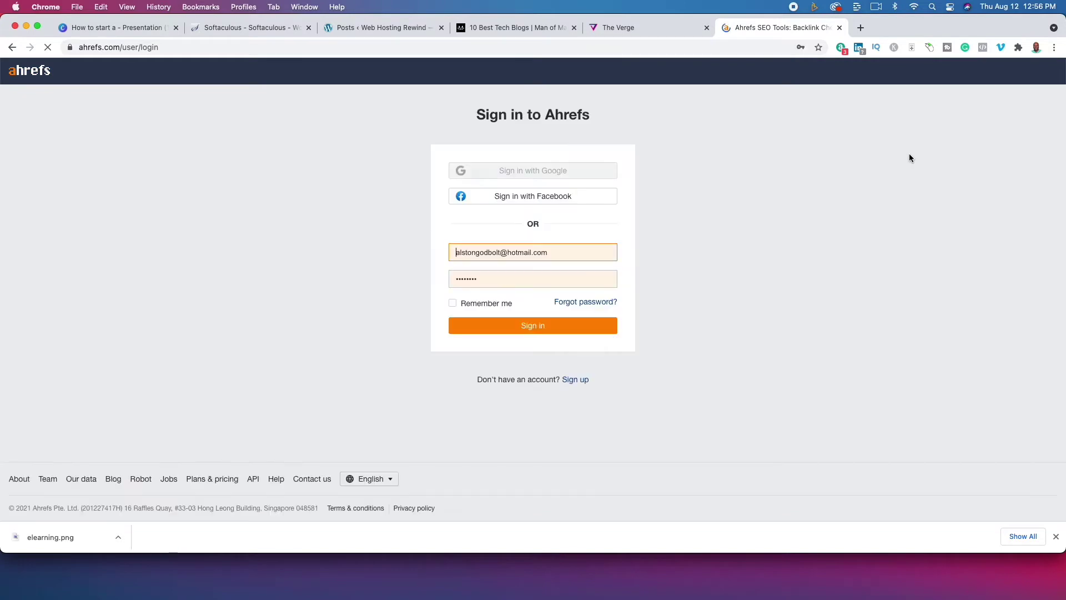
Step: Sign in to Ahrefs and search 'technology' in Keywords Explorer
left_click(535, 330)
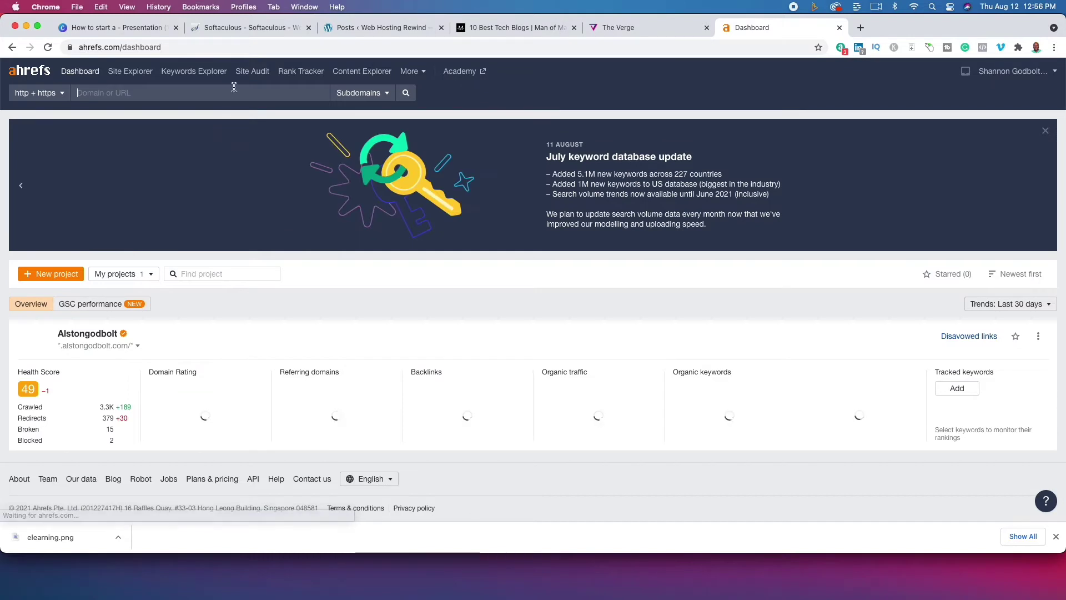
left_click(184, 72)
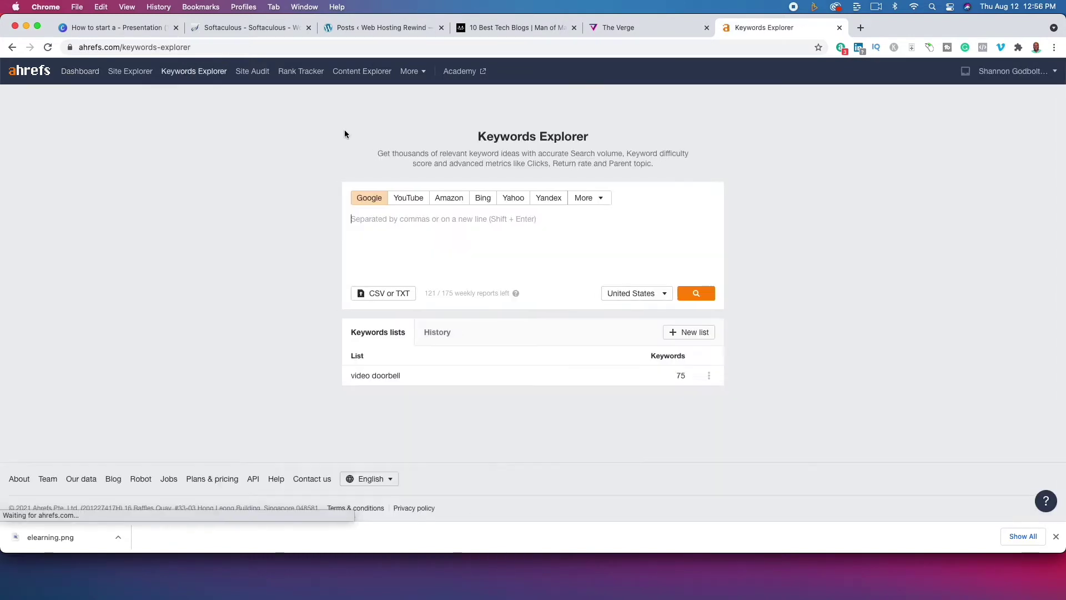
type("te")
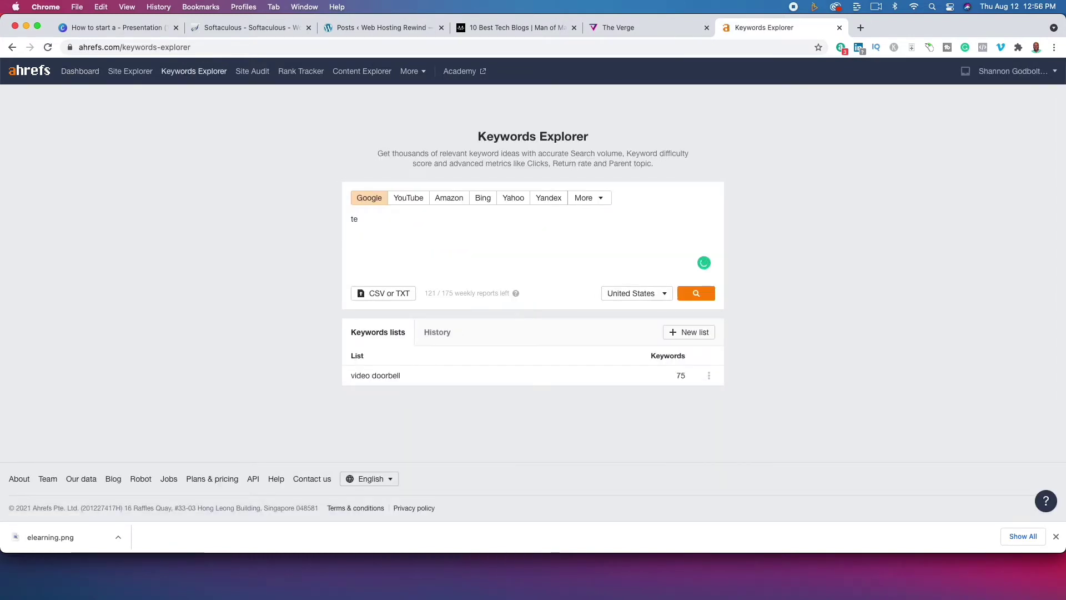
type("chnology")
key("Return")
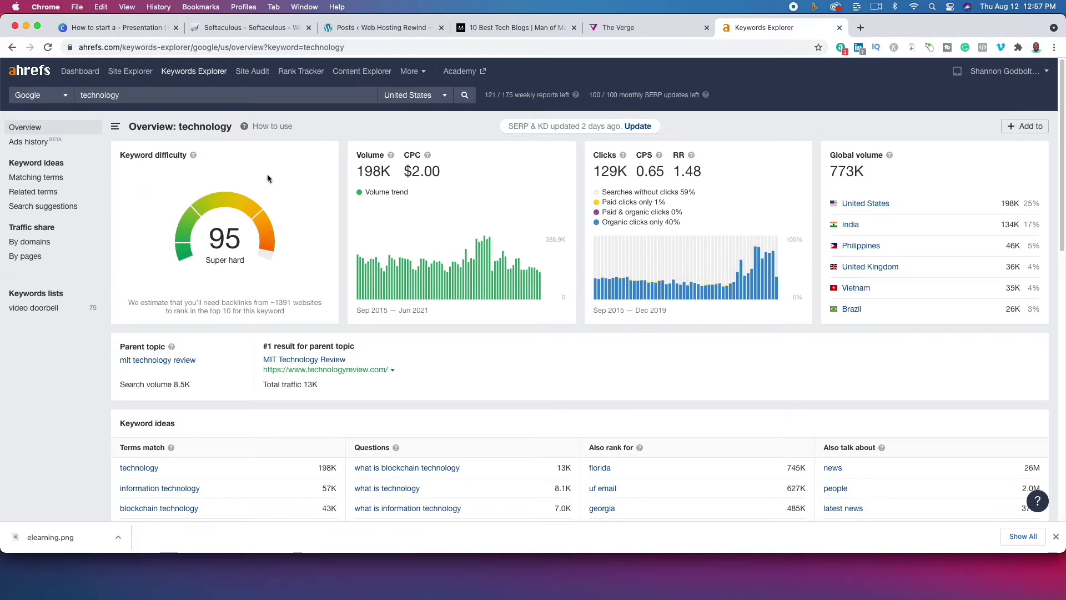
Step: Replace the keyword search with 'videos games', then with 'the division 2'
left_click(193, 99)
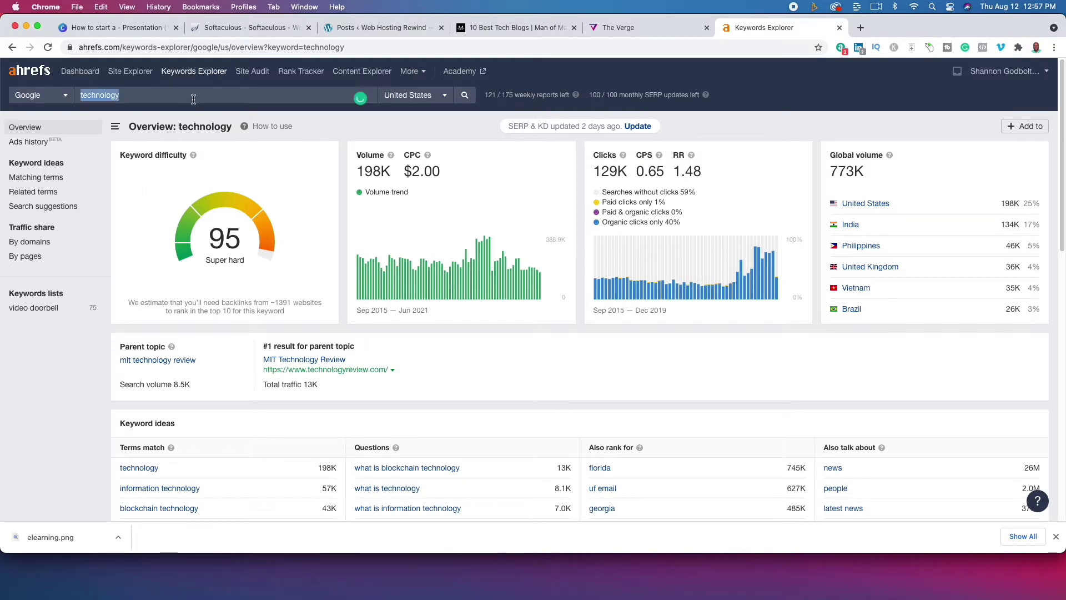
type("videos games")
key("Return")
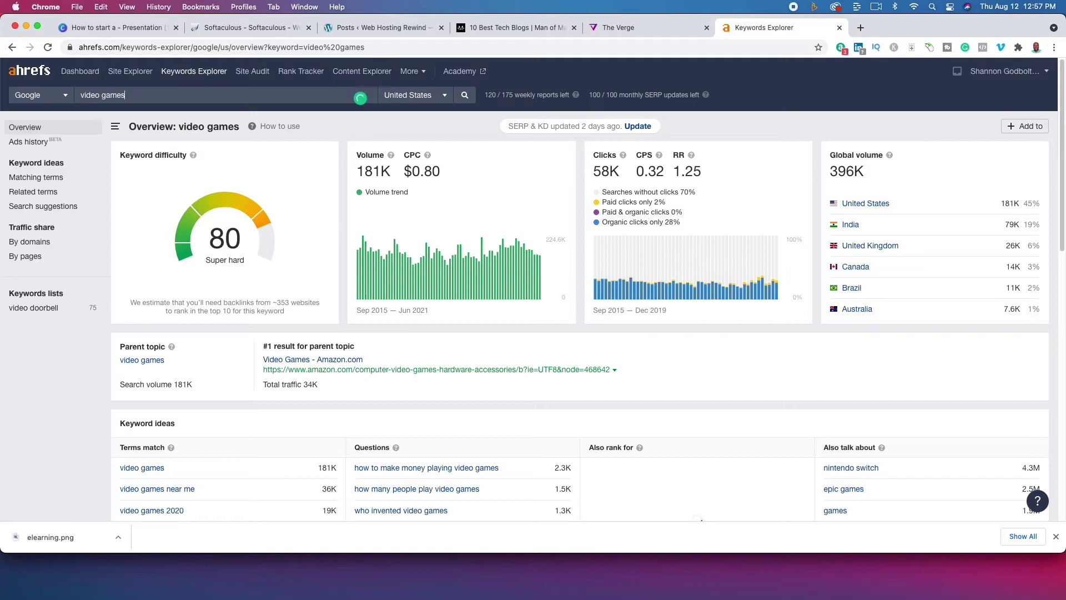
triple_click(227, 100)
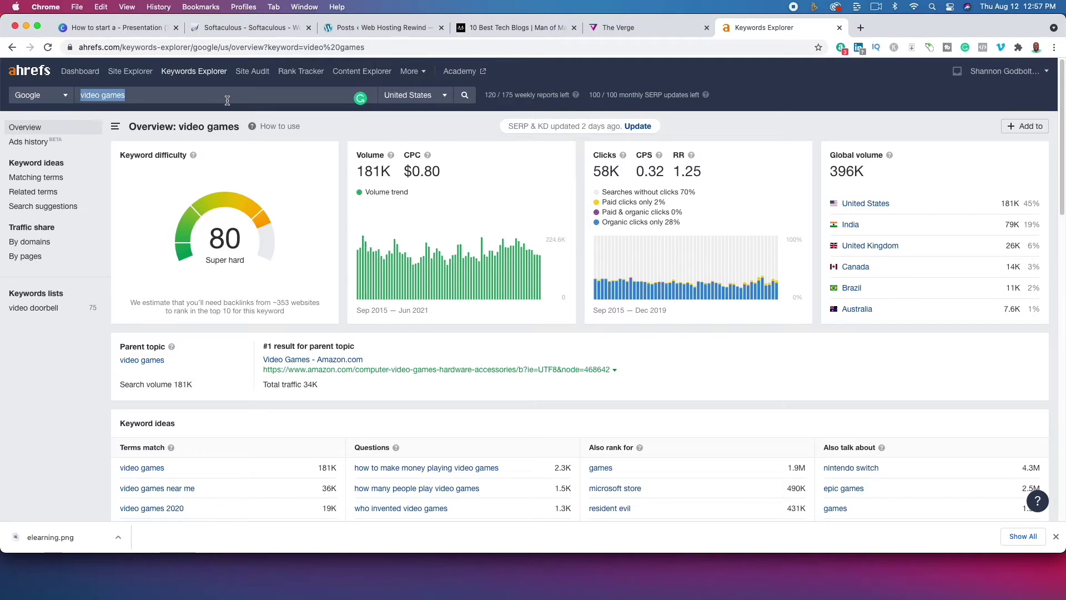
type("the")
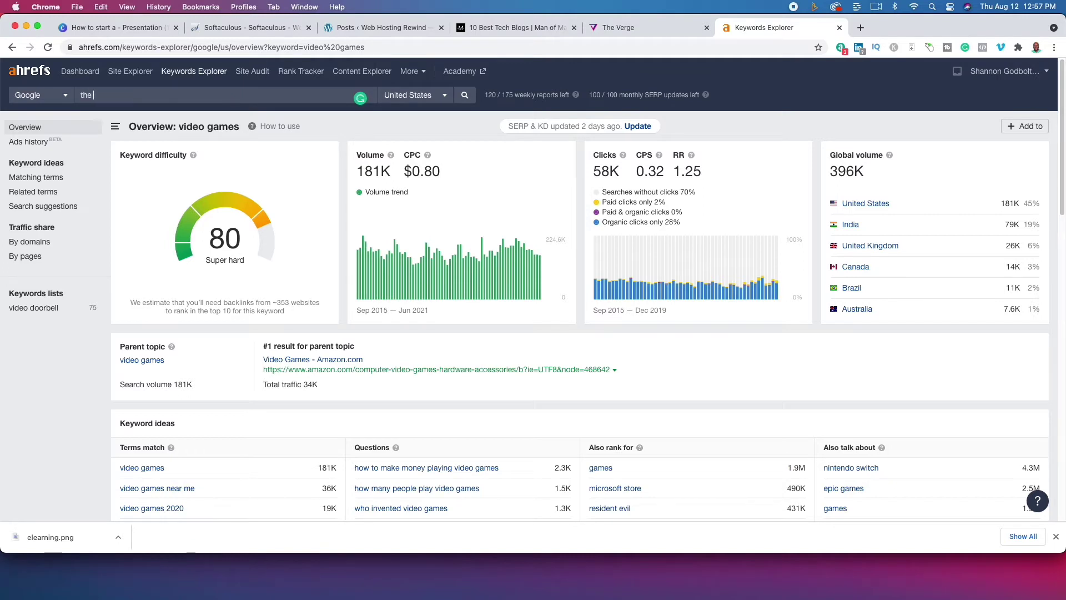
type(" division 2")
key("Return")
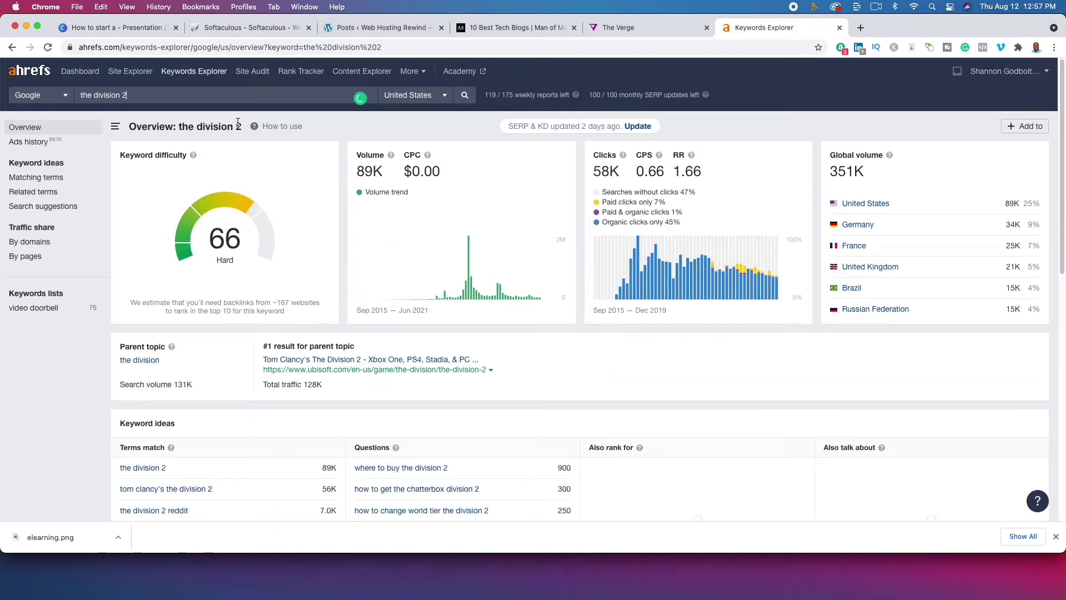
Step: Open Matching terms for 'the division 2' and browse the 40,166-keyword table
left_click(51, 177)
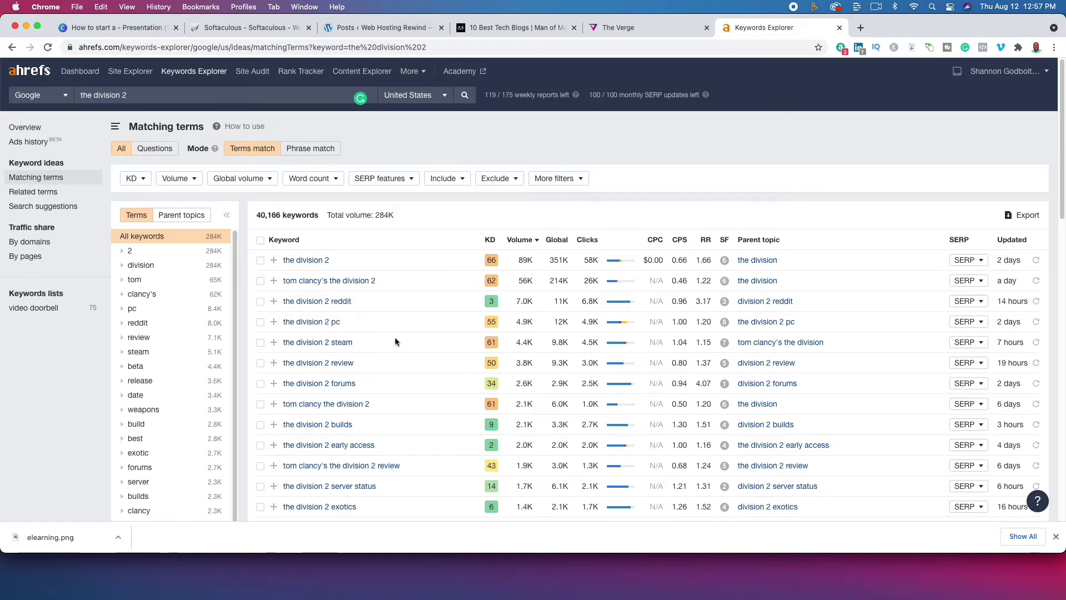
scroll(400, 339, "down", 4)
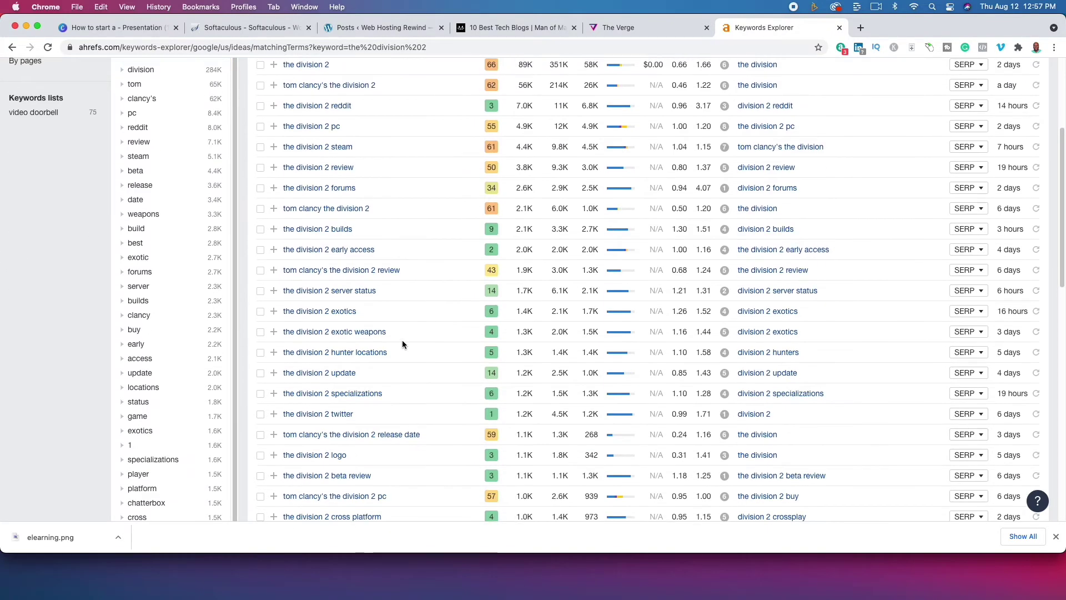
scroll(405, 343, "up", 3)
scroll(406, 340, "up", 1)
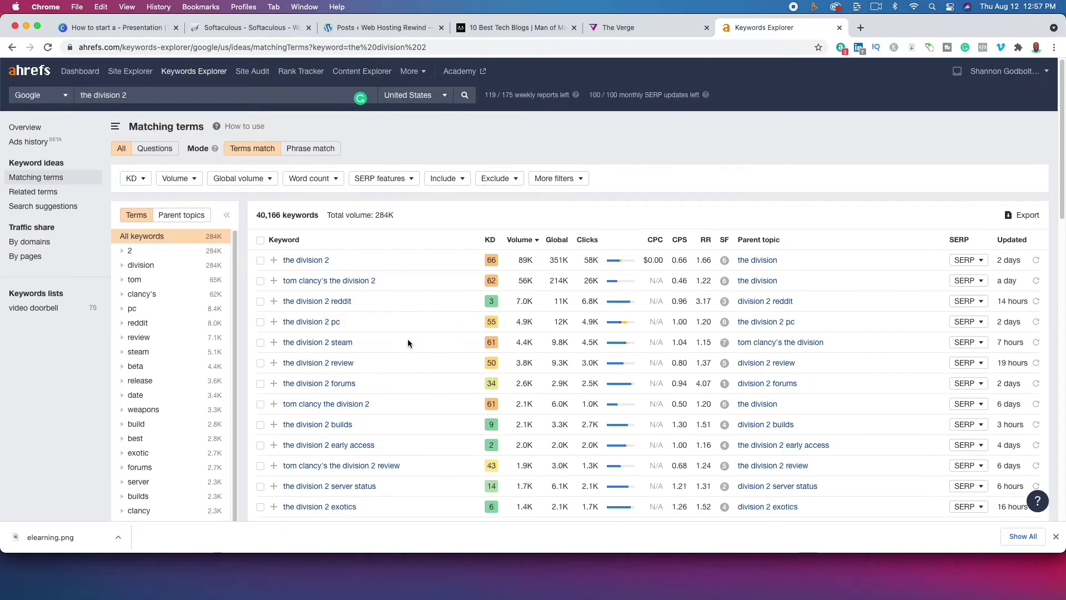
scroll(407, 339, "down", 5)
scroll(407, 339, "up", 2)
scroll(409, 343, "up", 1)
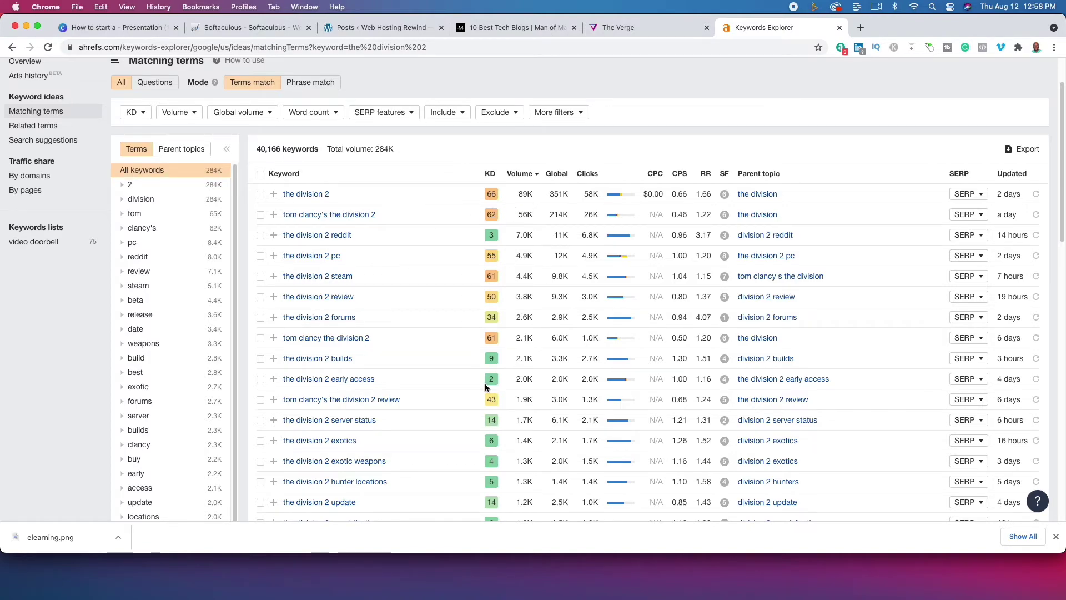
scroll(486, 383, "down", 15)
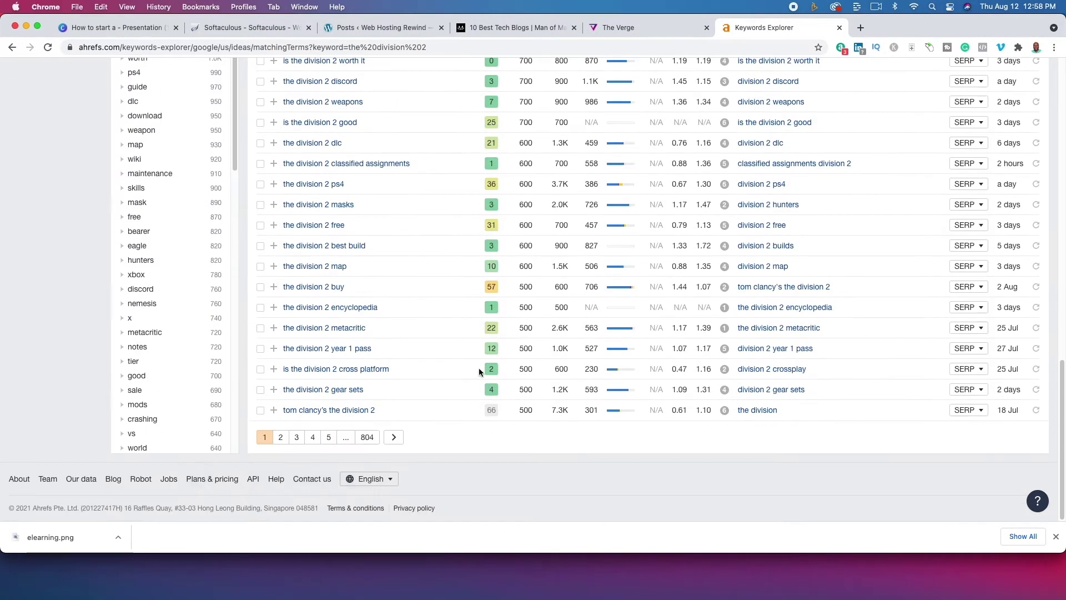
scroll(478, 369, "up", 10)
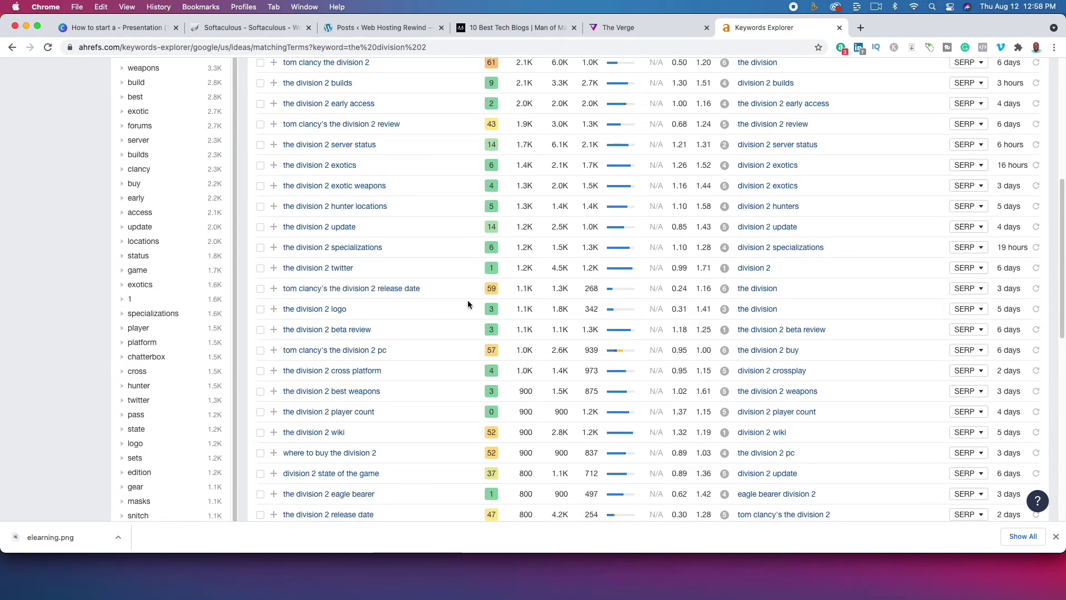
scroll(467, 339, "up", 5)
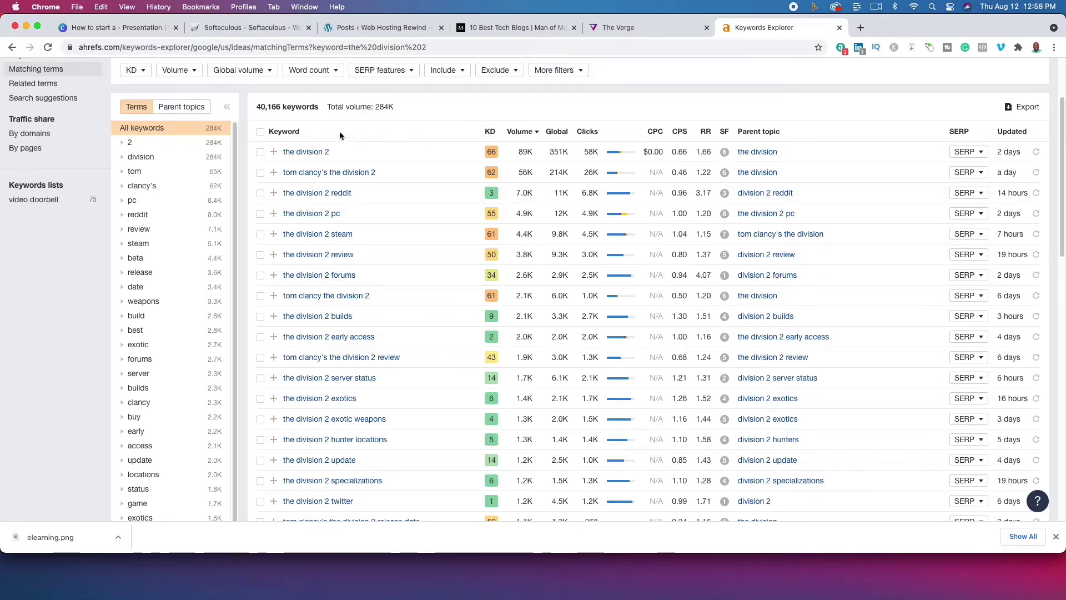
Step: Return to the Canva presentation's Steps slide
left_click(141, 29)
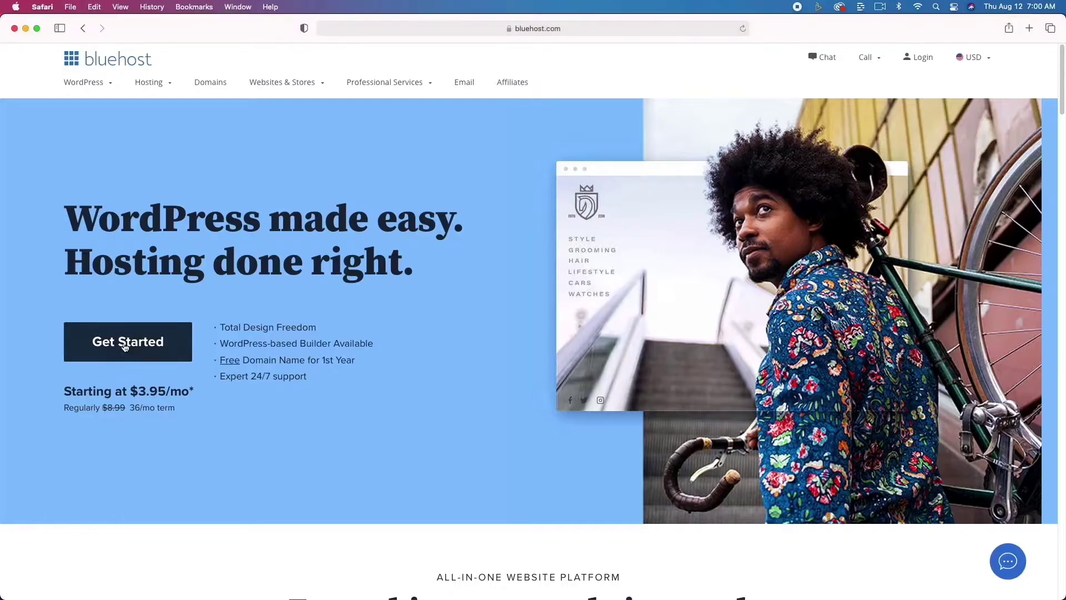
left_click(125, 344)
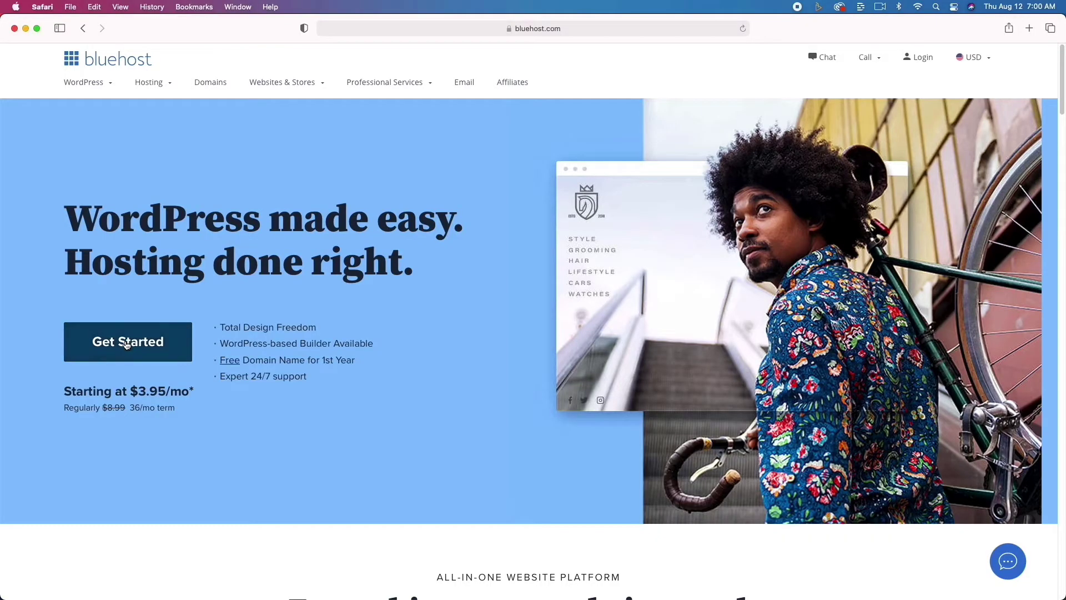
scroll(125, 344, "down", 3)
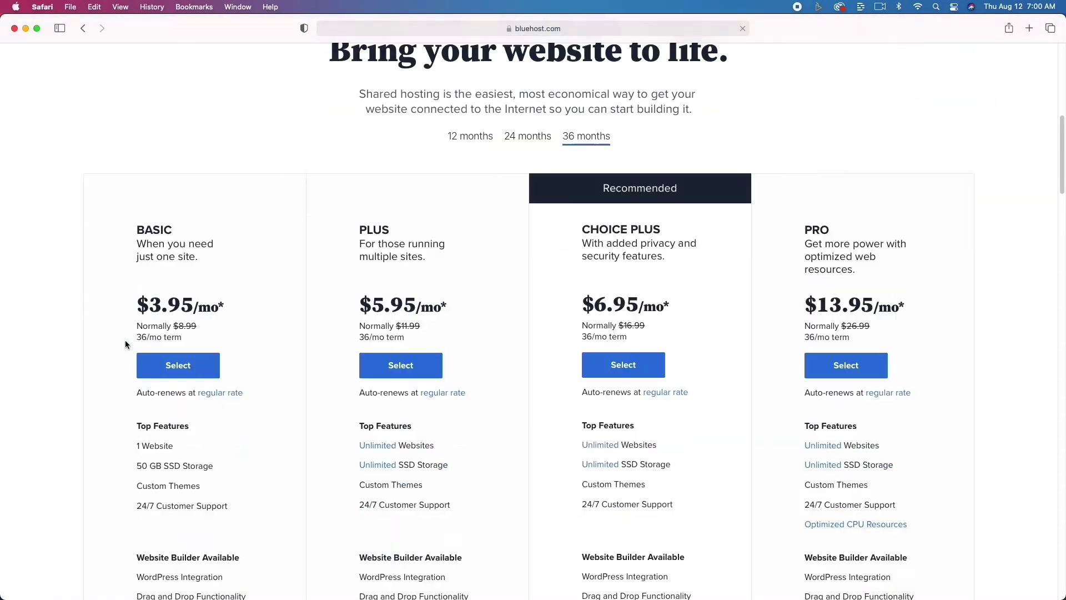
scroll(125, 345, "down", 5)
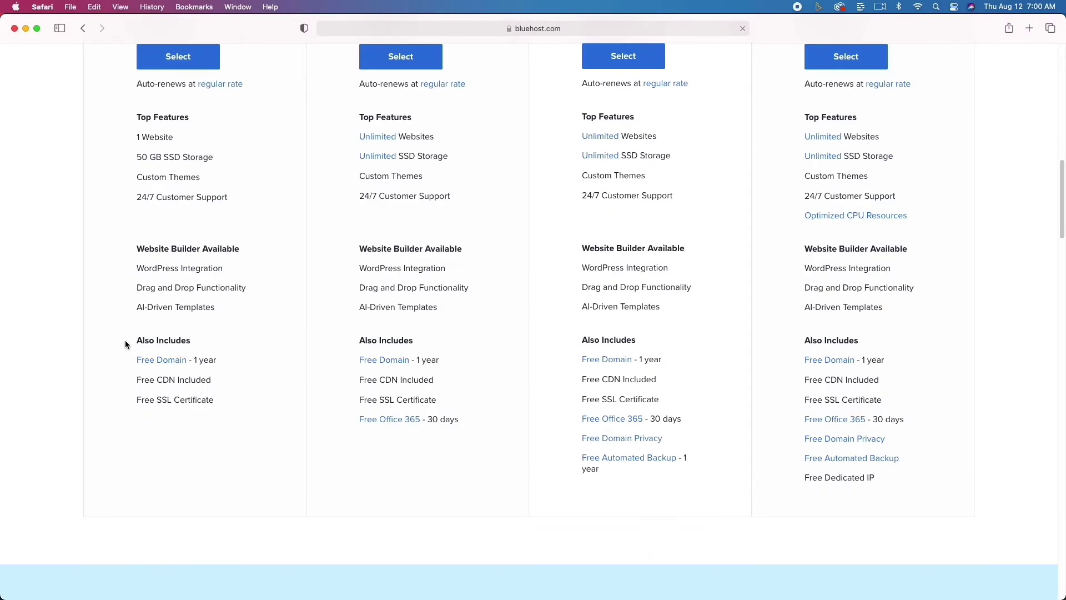
scroll(125, 344, "up", 4)
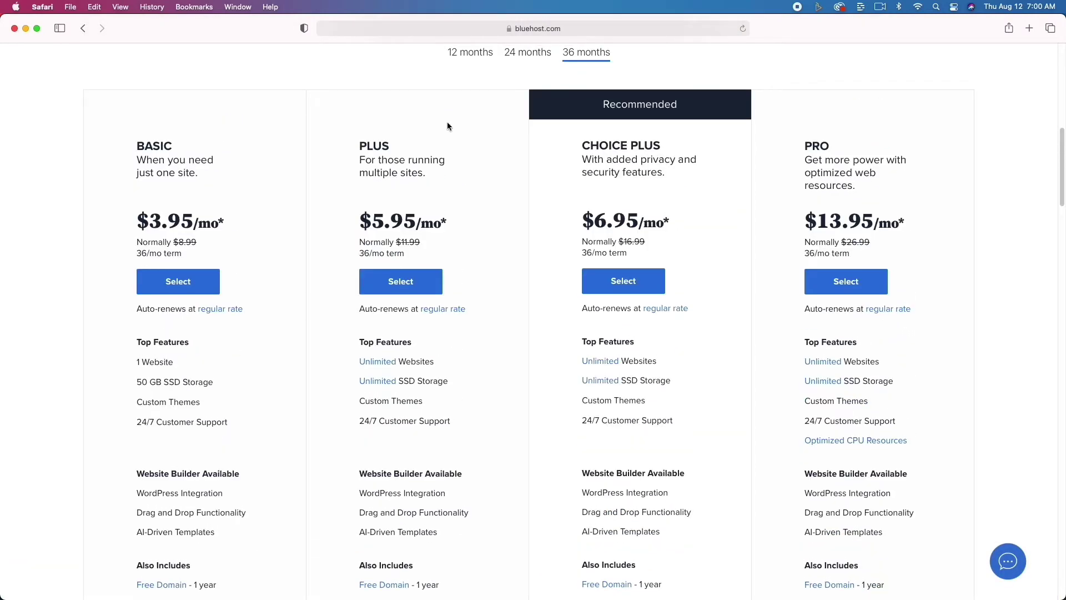
Step: Choose the Basic plan and check whether webhostingreview.com is available
left_click(199, 278)
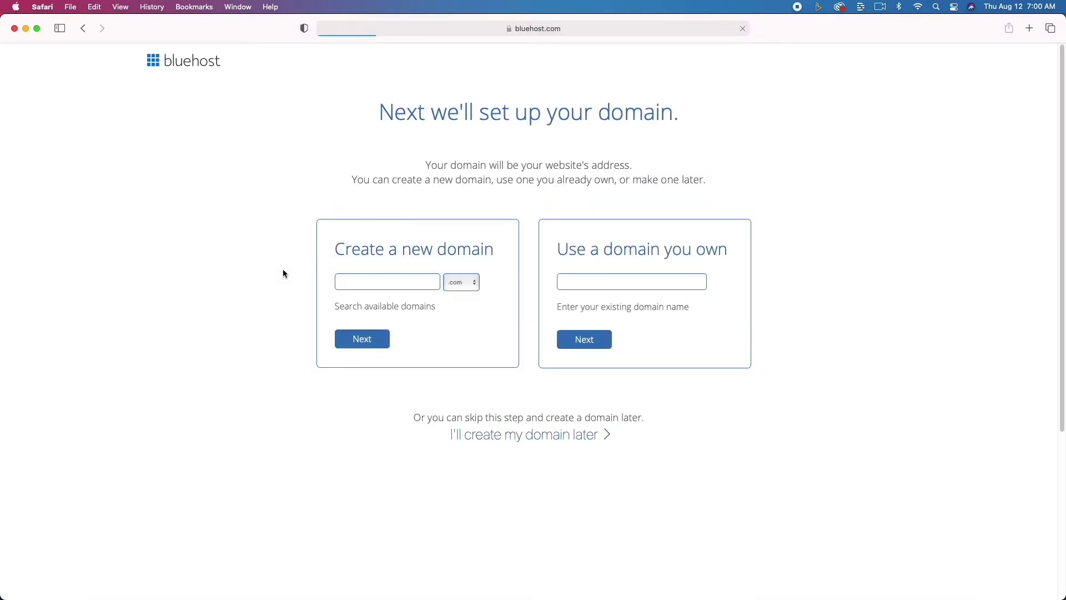
left_click(366, 281)
type("webhostingreview")
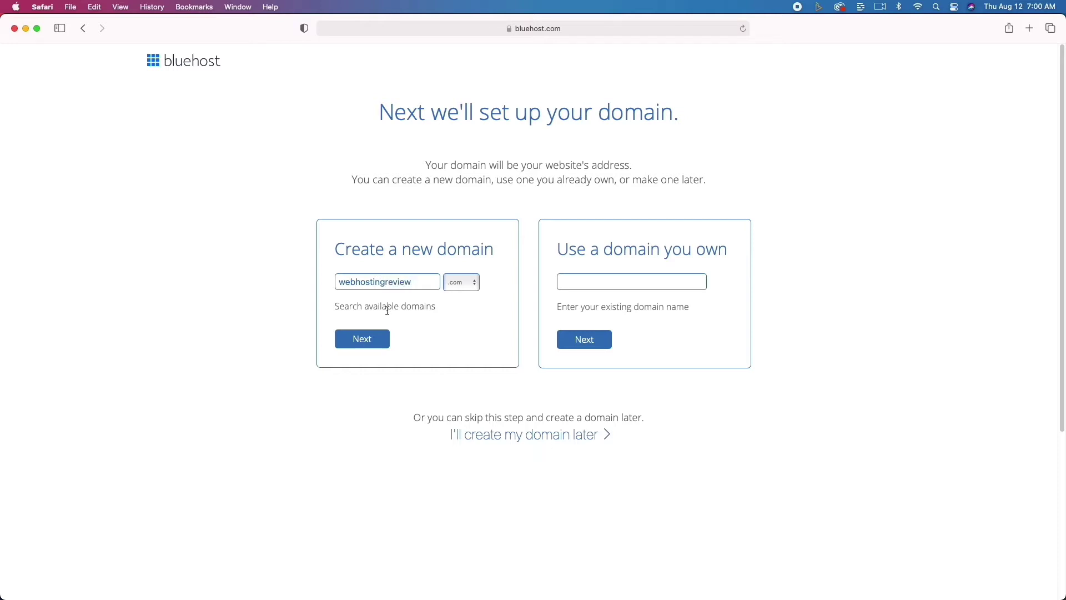
left_click(383, 340)
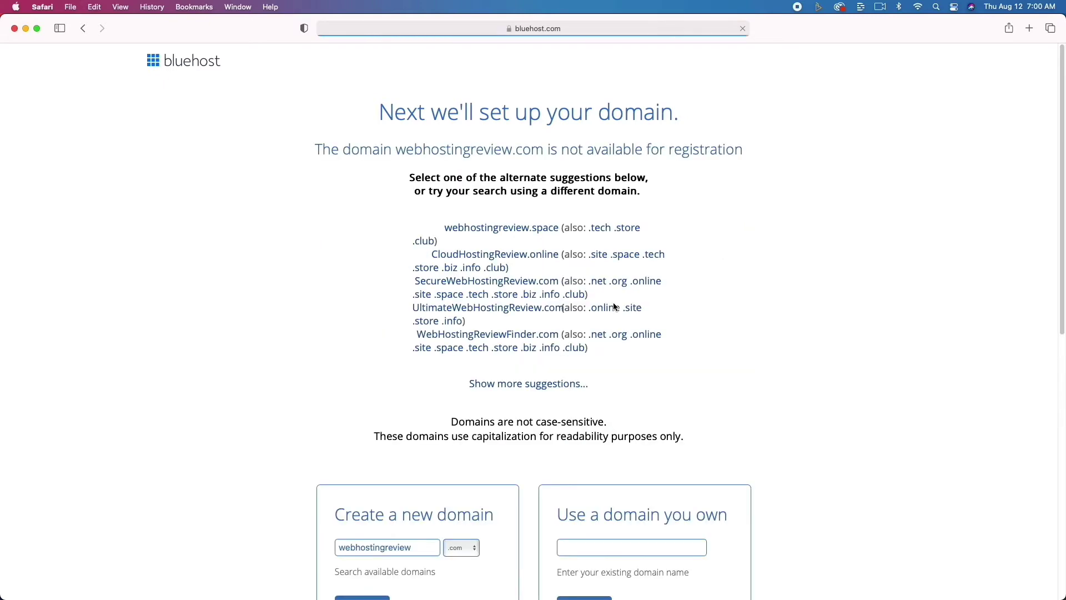
Step: Change the domain to webhostingrewinds.com and submit it
scroll(464, 371, "down", 3)
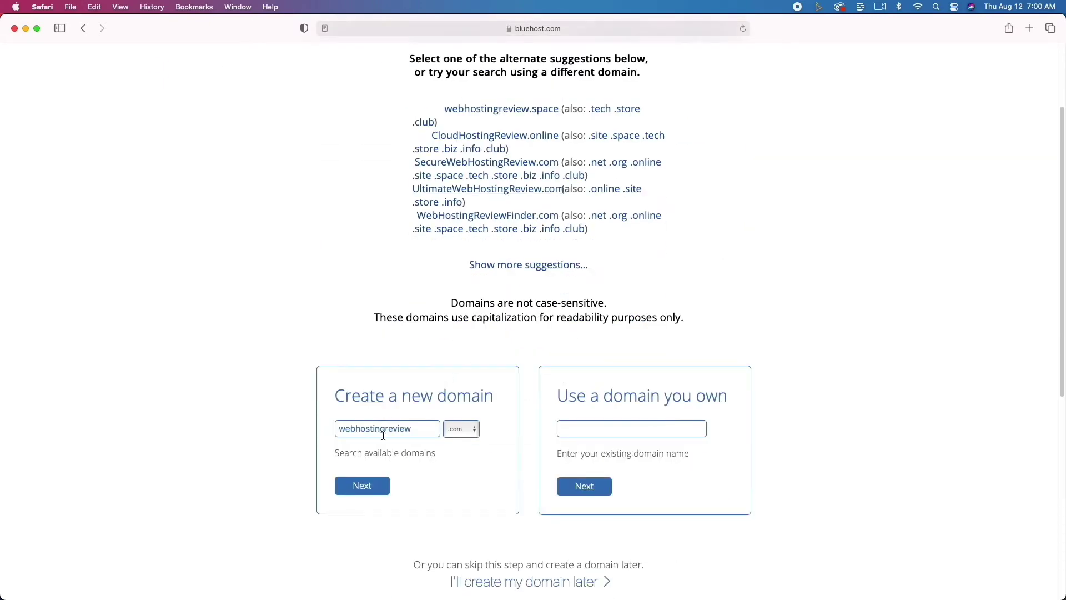
left_click_drag(393, 431, 428, 432)
type("winds")
left_click(383, 479)
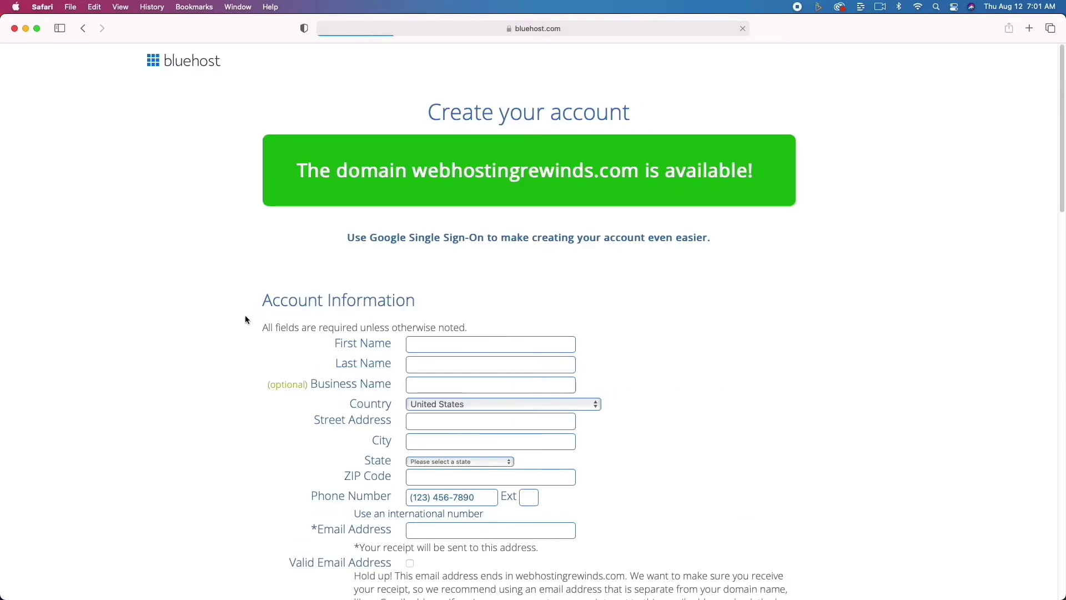
Step: Scroll through the Account, Package and Payment Information sections of the order form
scroll(246, 320, "down", 5)
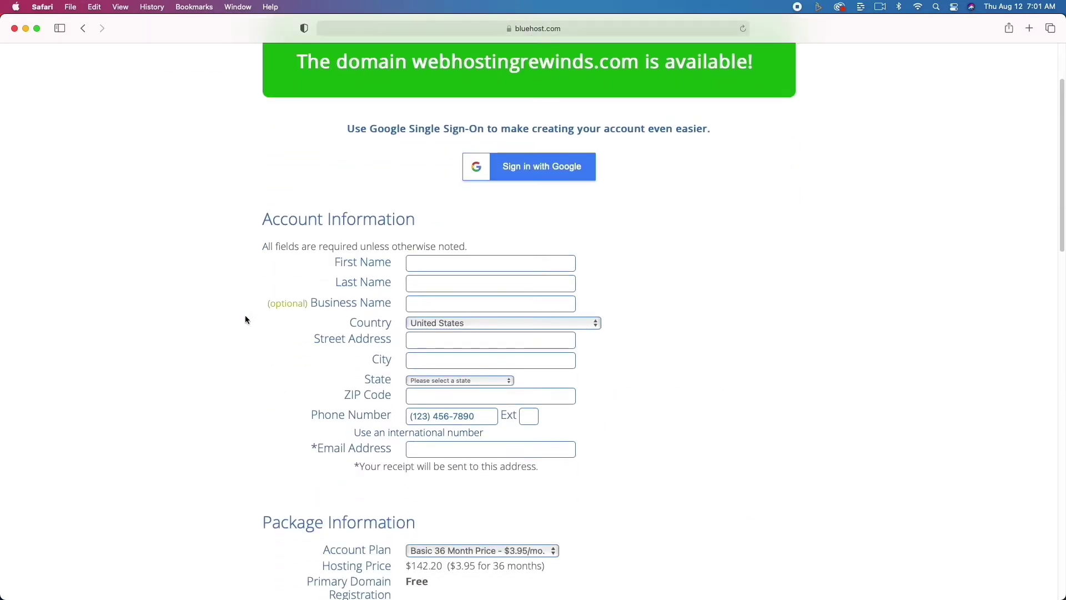
scroll(246, 320, "down", 1)
scroll(246, 319, "down", 6)
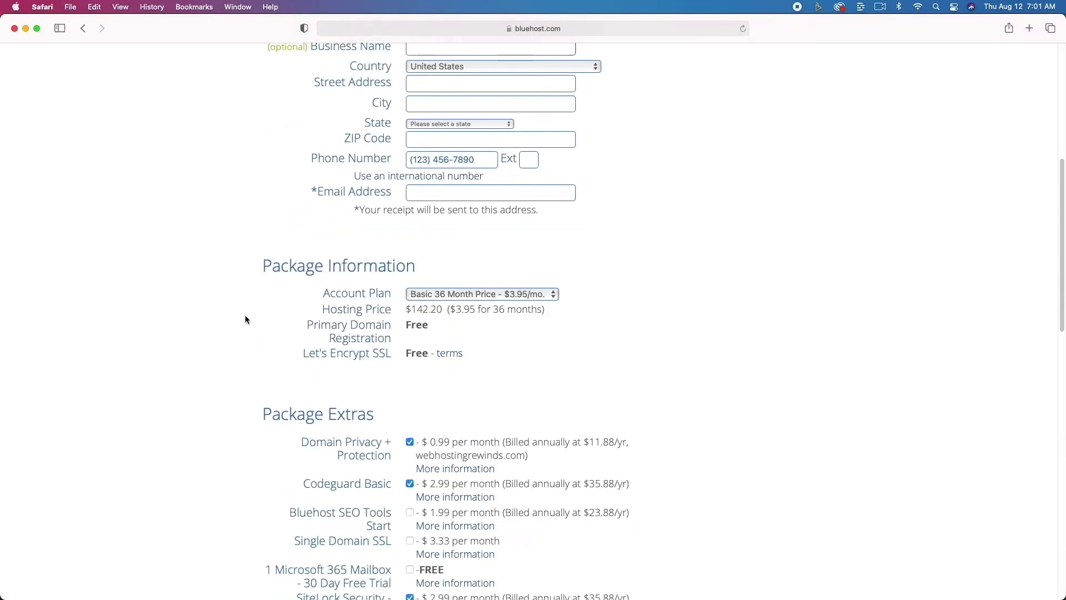
scroll(246, 319, "down", 5)
scroll(246, 320, "up", 17)
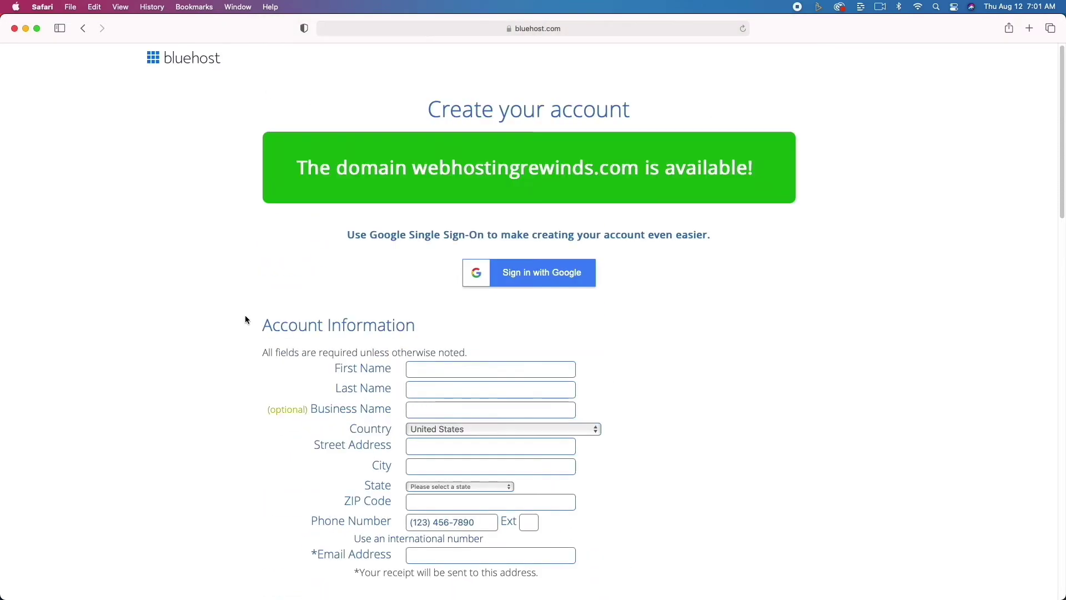
scroll(246, 319, "down", 5)
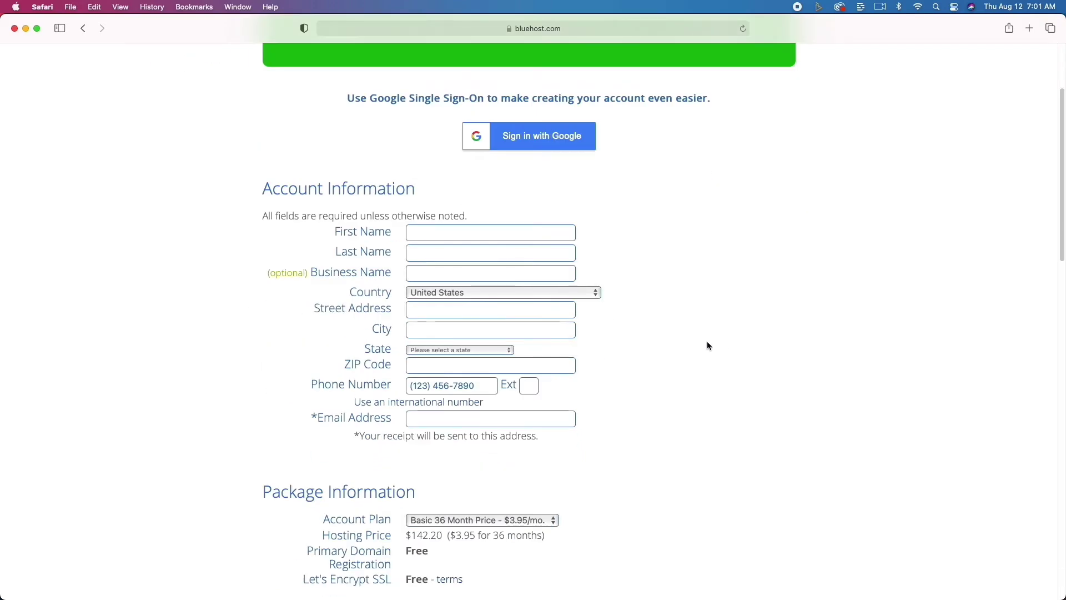
scroll(638, 384, "down", 4)
scroll(638, 383, "down", 10)
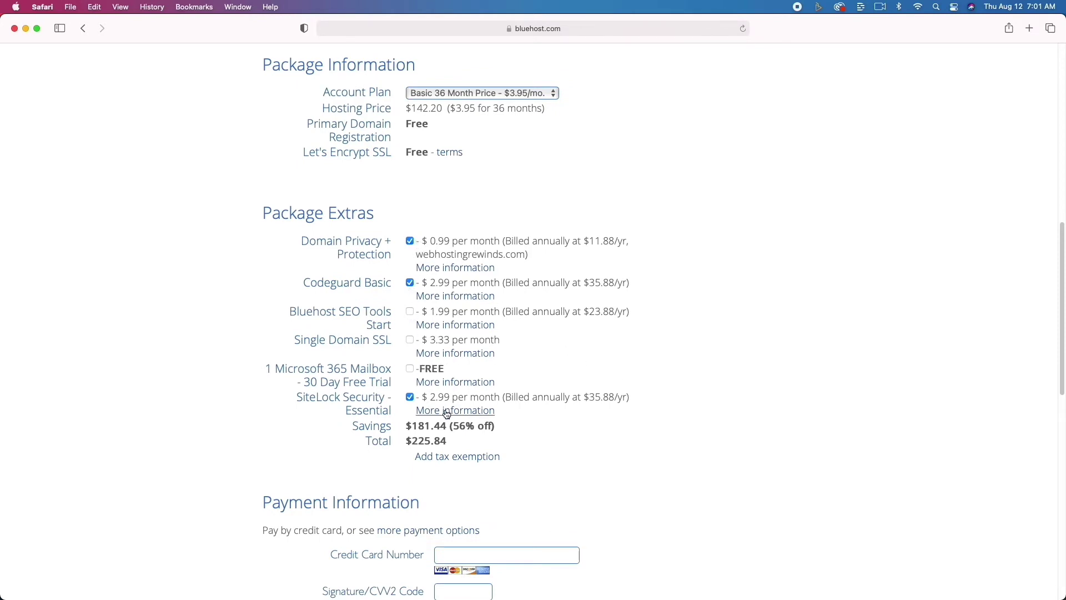
scroll(475, 488, "down", 3)
scroll(474, 483, "down", 5)
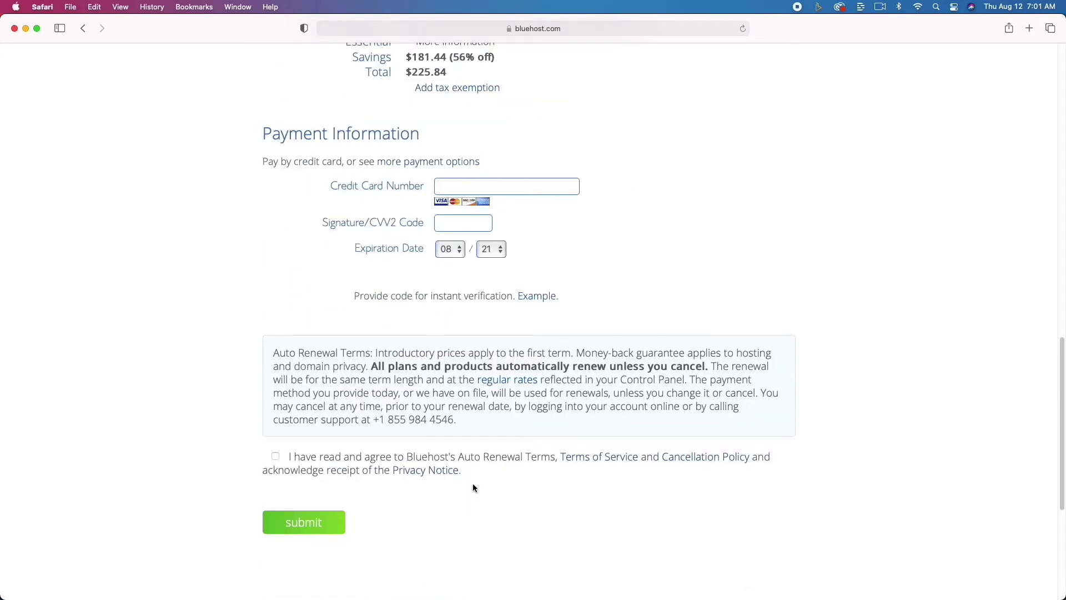
scroll(472, 482, "up", 13)
scroll(473, 484, "up", 4)
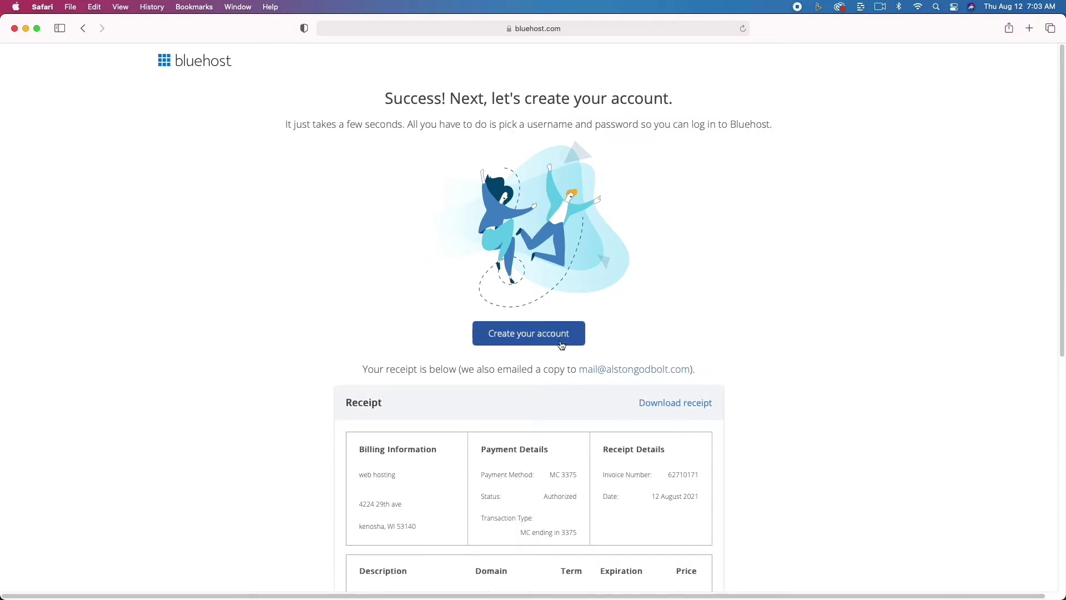
Step: Enter and confirm a new account password, accept the terms, and create the account
left_click(549, 333)
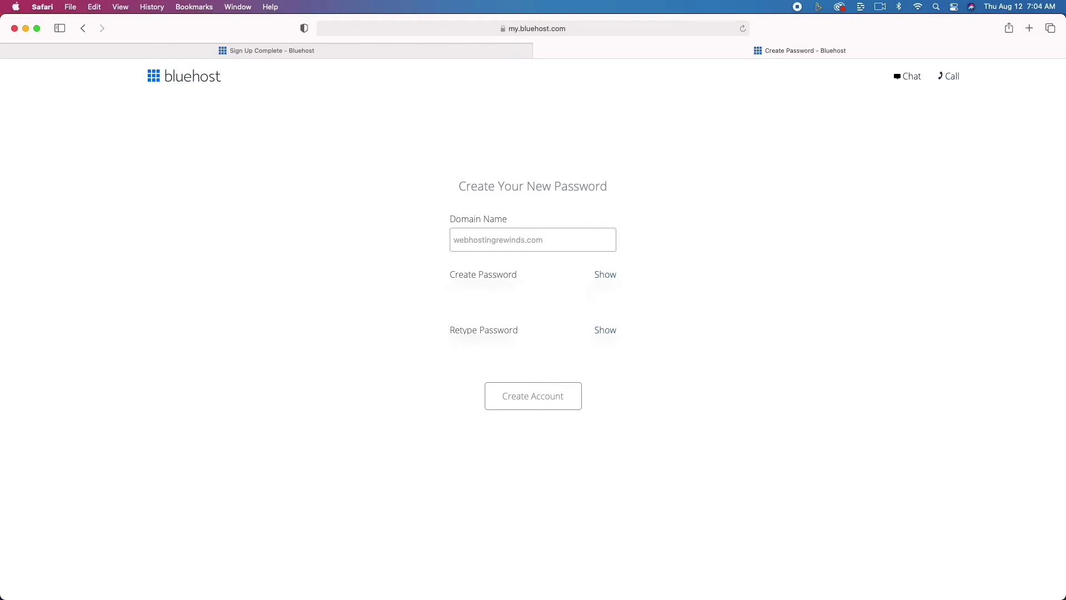
left_click(533, 294)
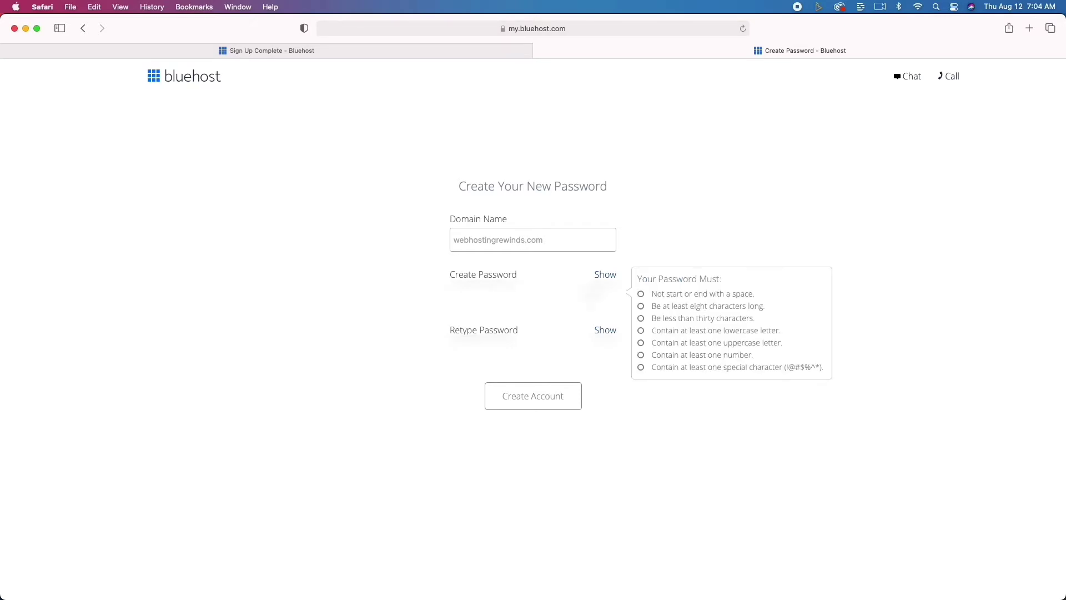
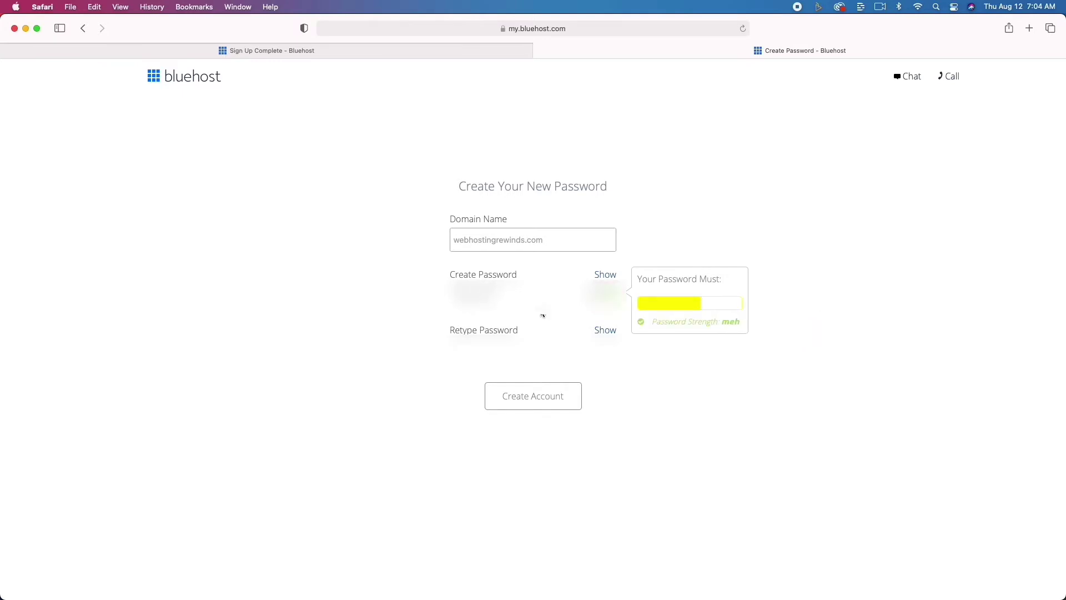
key("Tab")
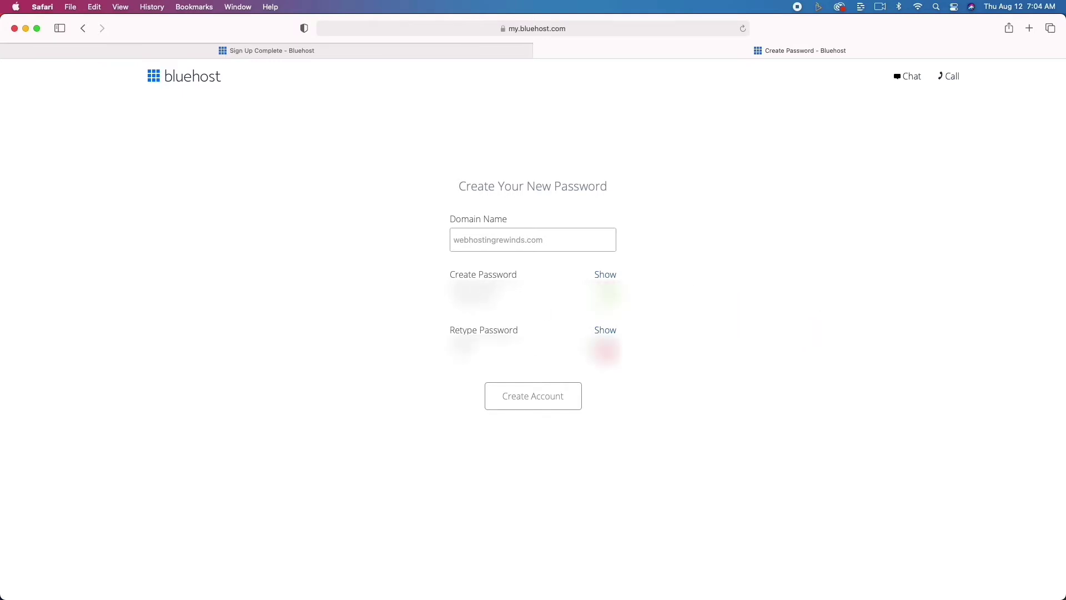
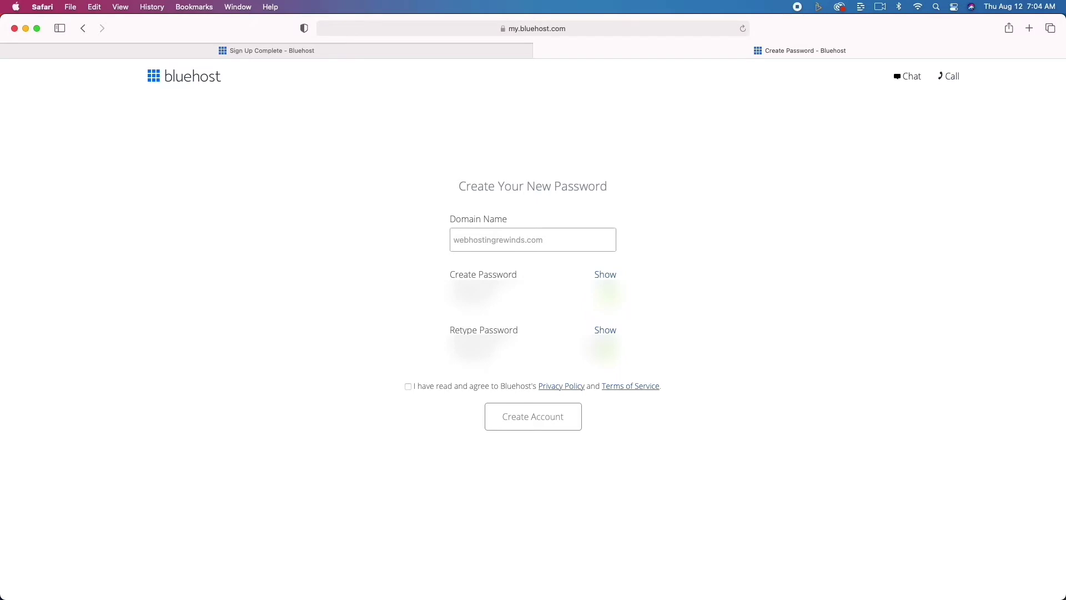
left_click(408, 386)
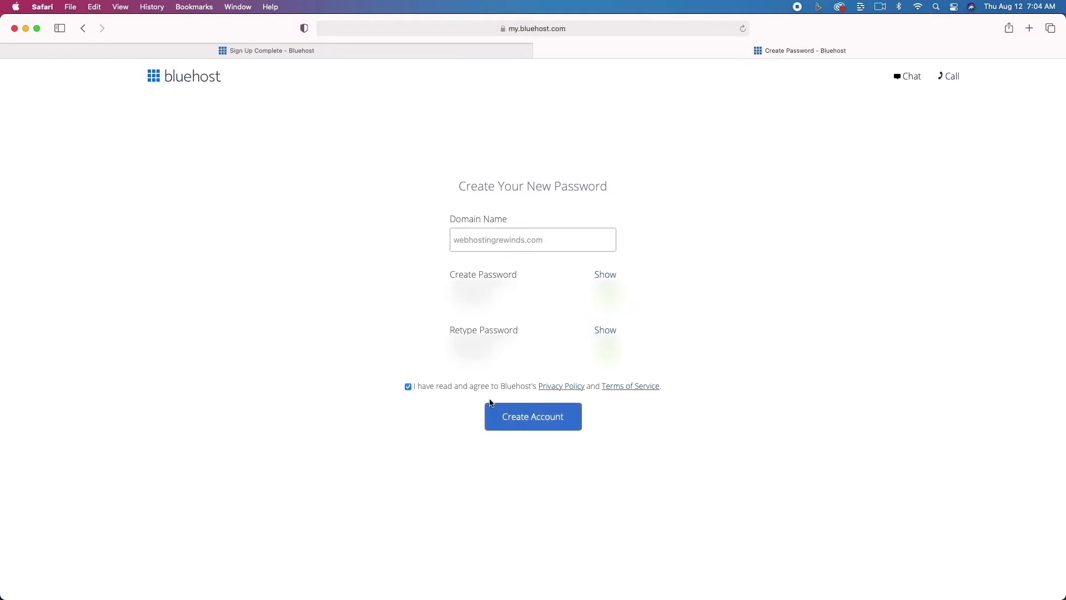
left_click(533, 425)
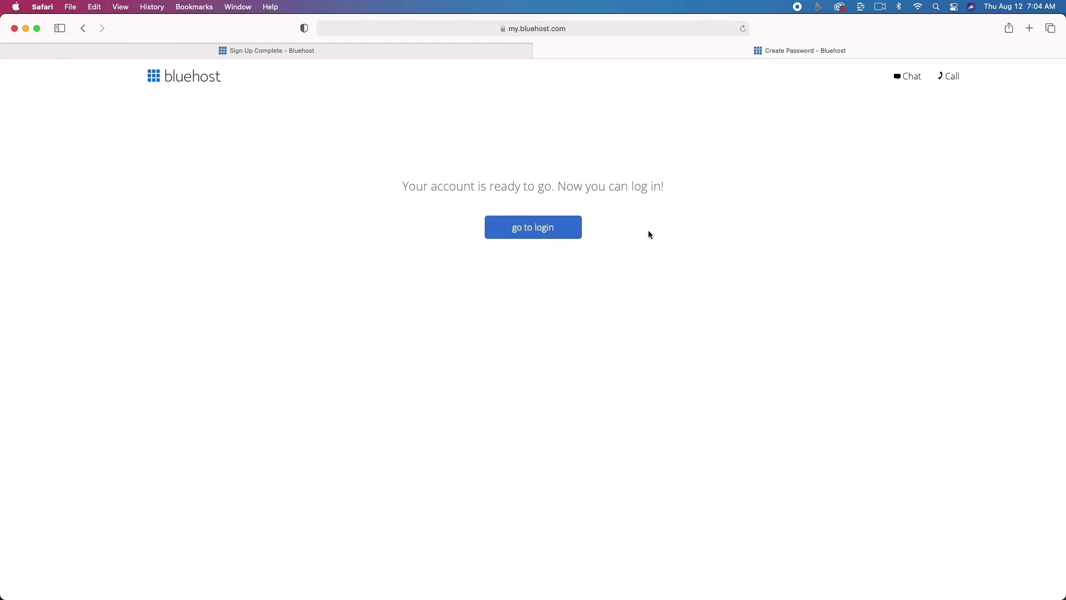
Step: Log in to the hosting account with the new password, declining to save it
left_click(535, 228)
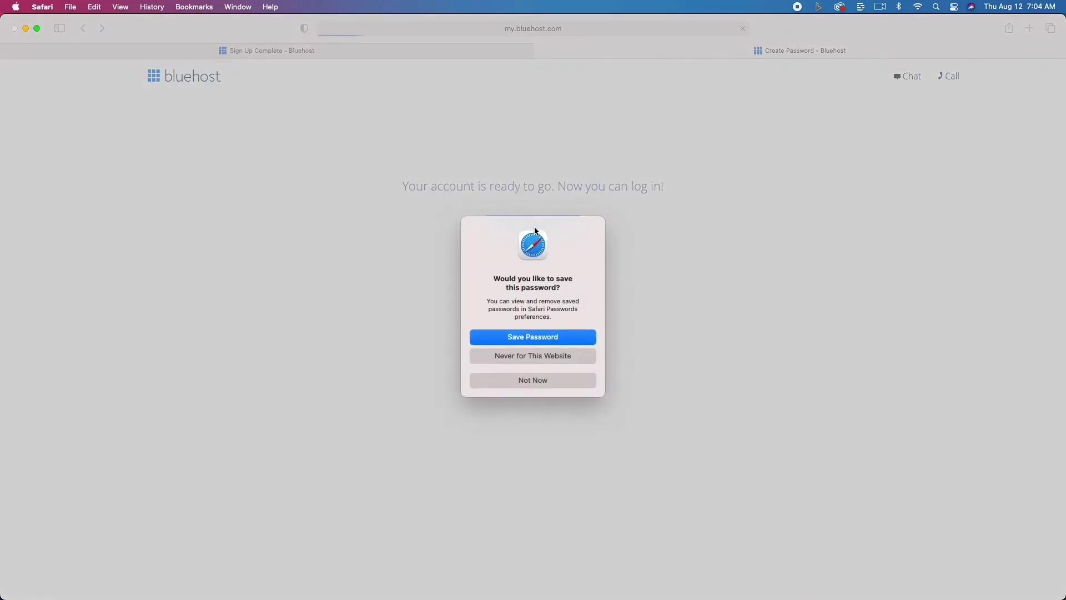
left_click(549, 380)
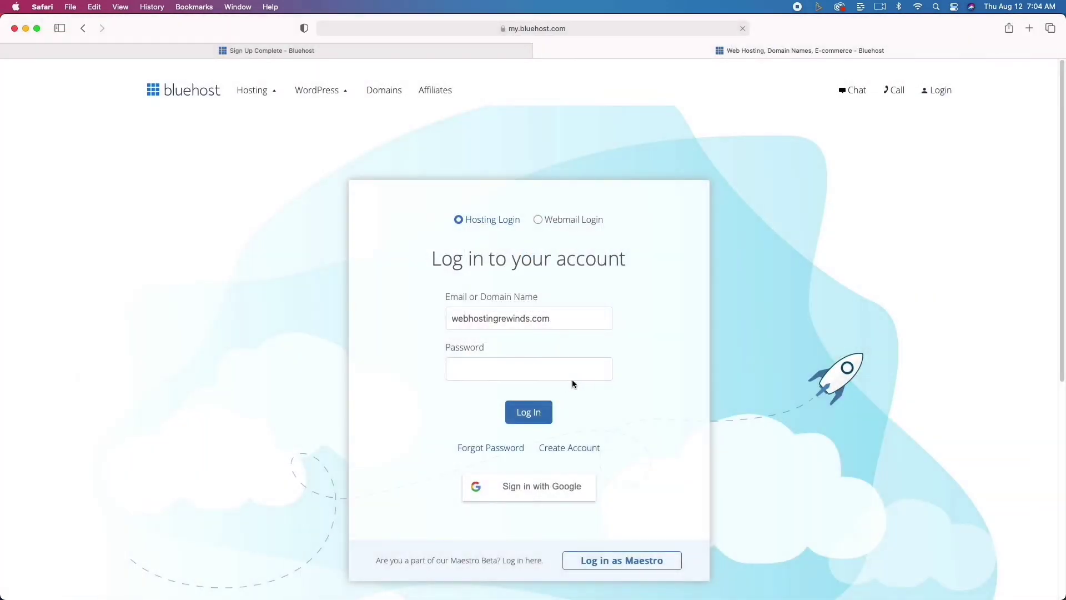
left_click(543, 368)
type("********")
left_click(536, 415)
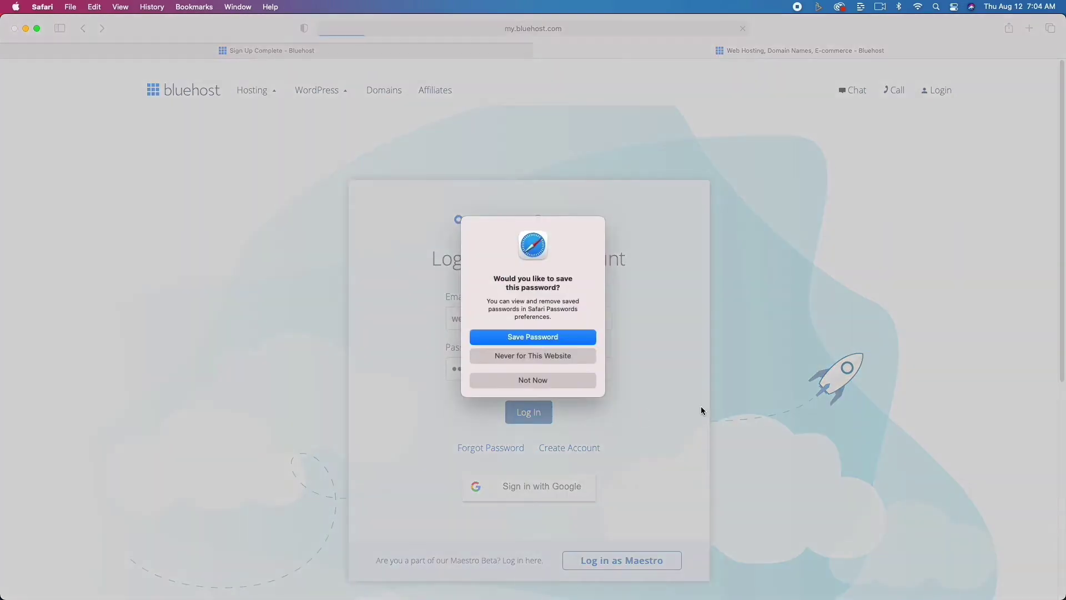
left_click(571, 382)
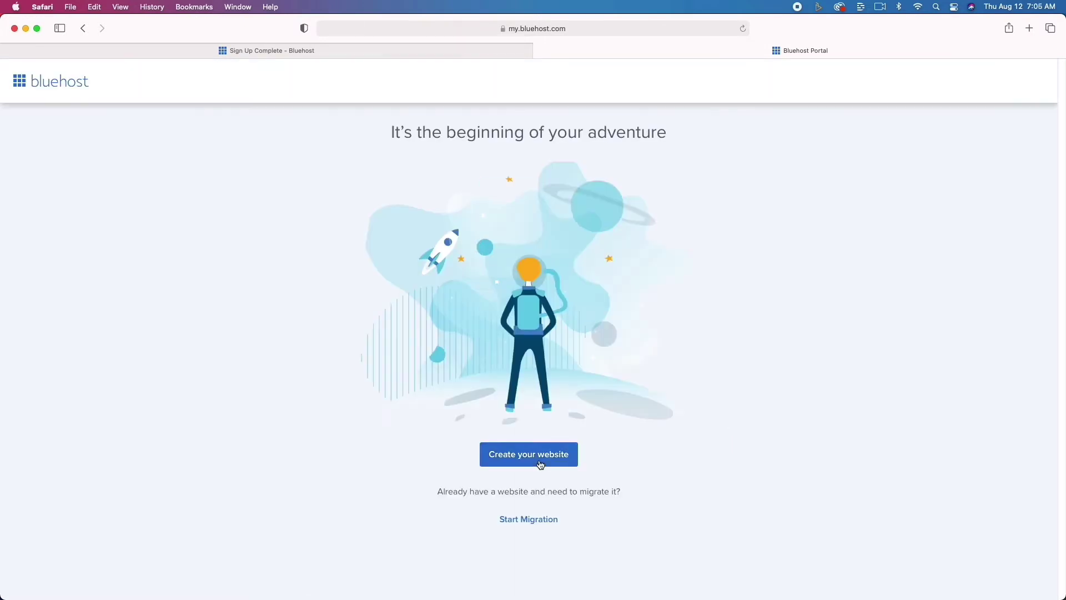
Step: Start website creation, choose no help needed, and skip the site-type and comfort questions
left_click(538, 462)
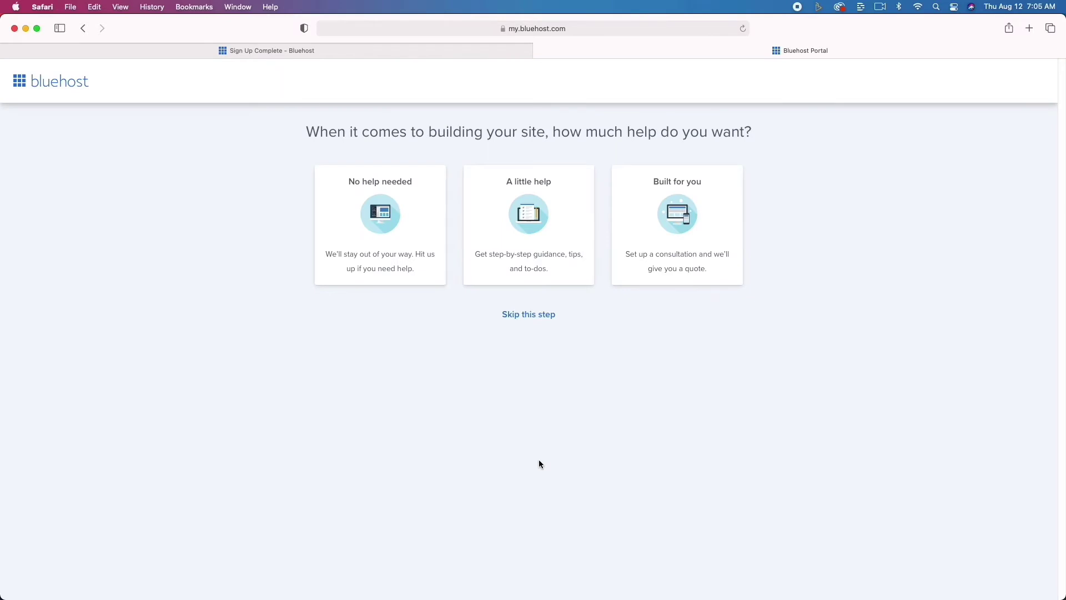
left_click(378, 222)
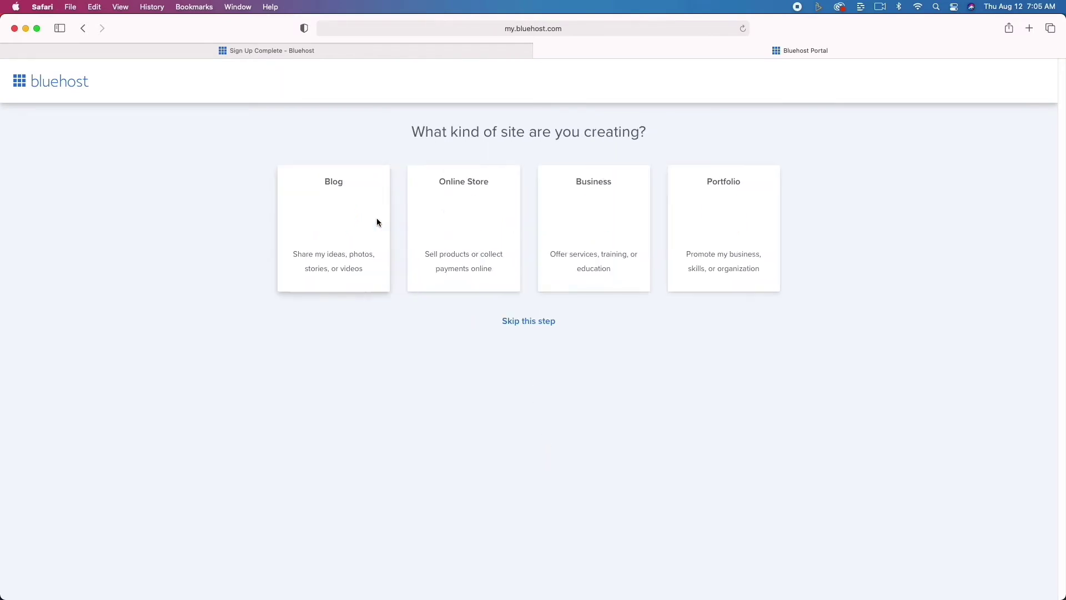
left_click(523, 321)
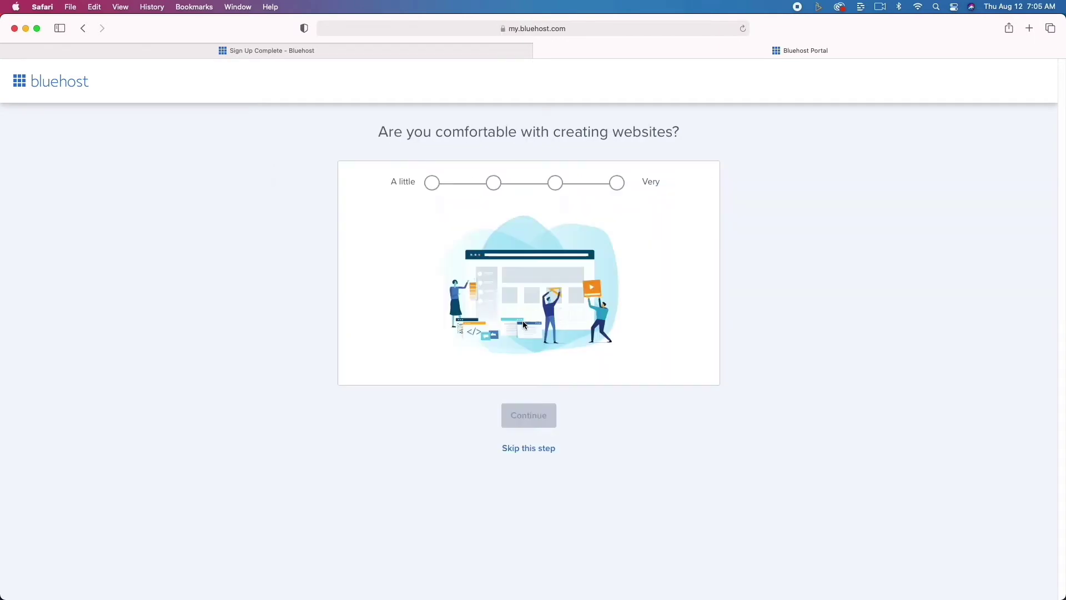
left_click(543, 449)
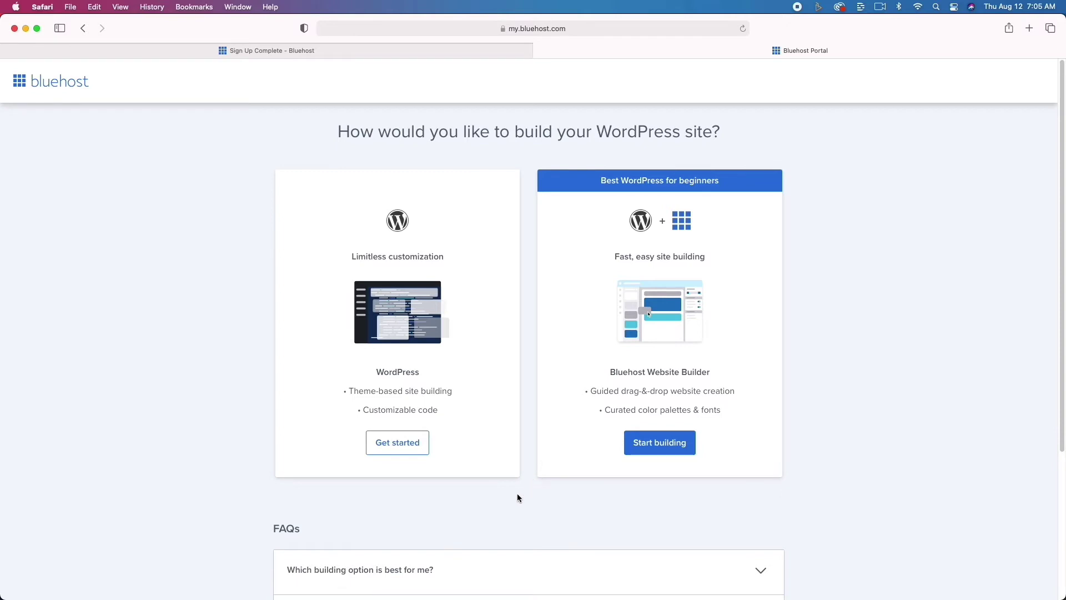
scroll(518, 495, "down", 1)
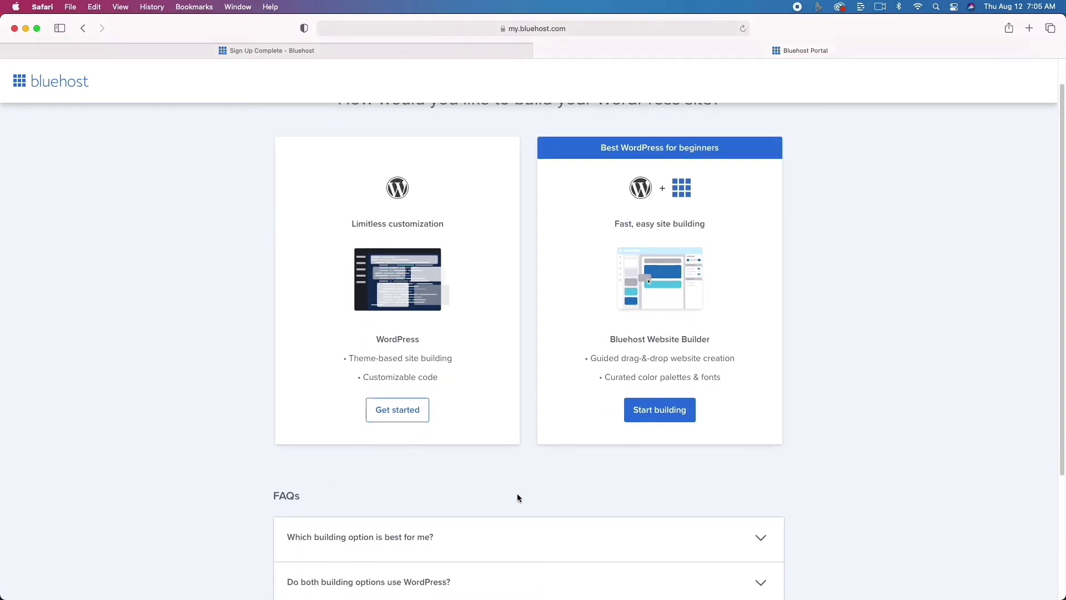
Step: Build with plain WordPress, skip goals and site name, and pick the Sinatra theme
left_click(404, 411)
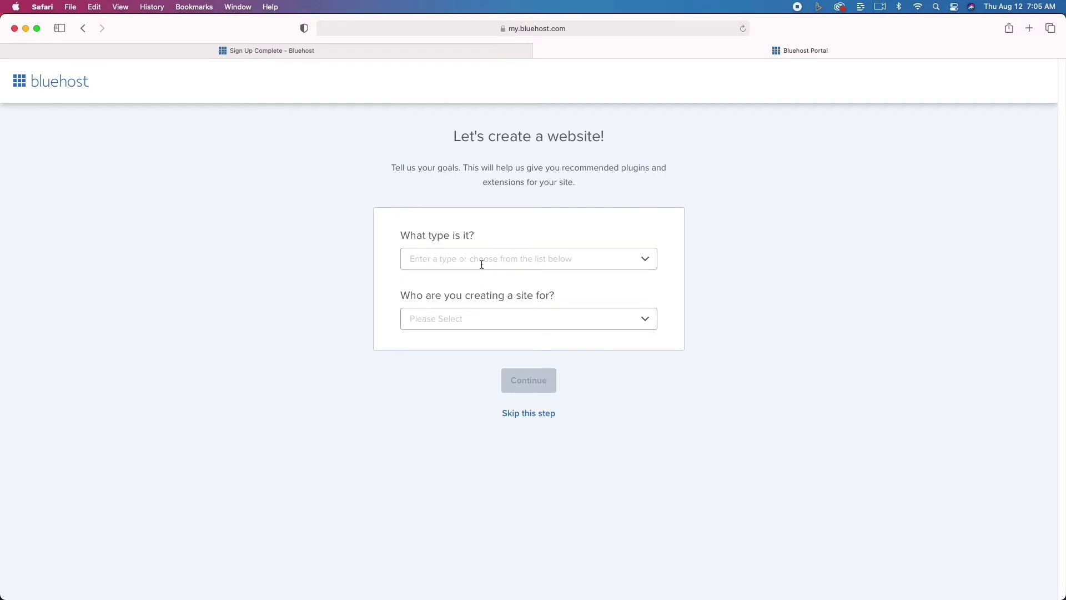
left_click(543, 414)
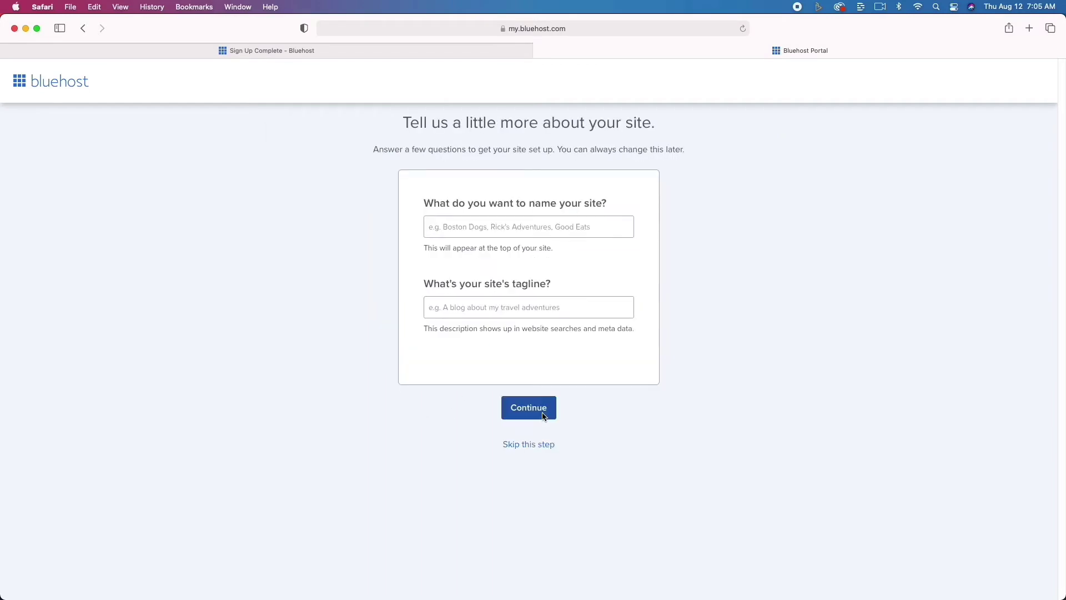
left_click(535, 444)
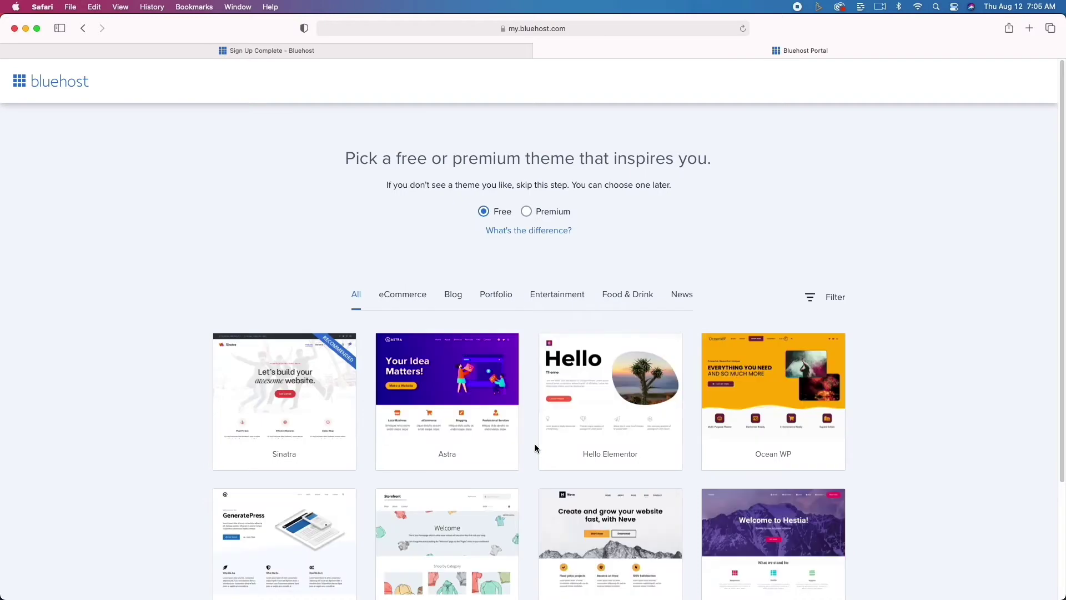
scroll(475, 452, "down", 5)
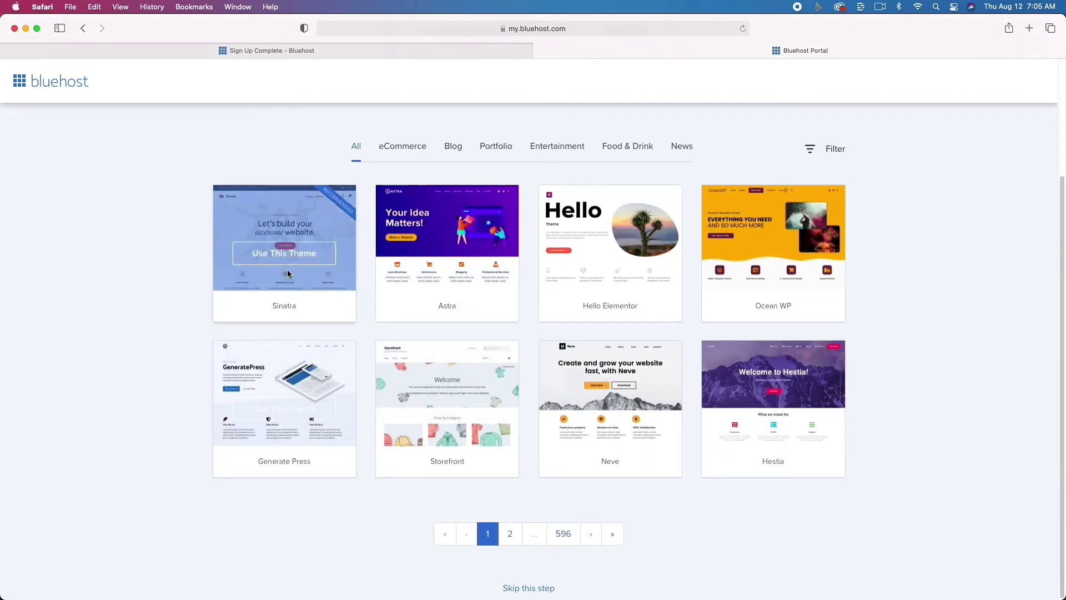
left_click(289, 266)
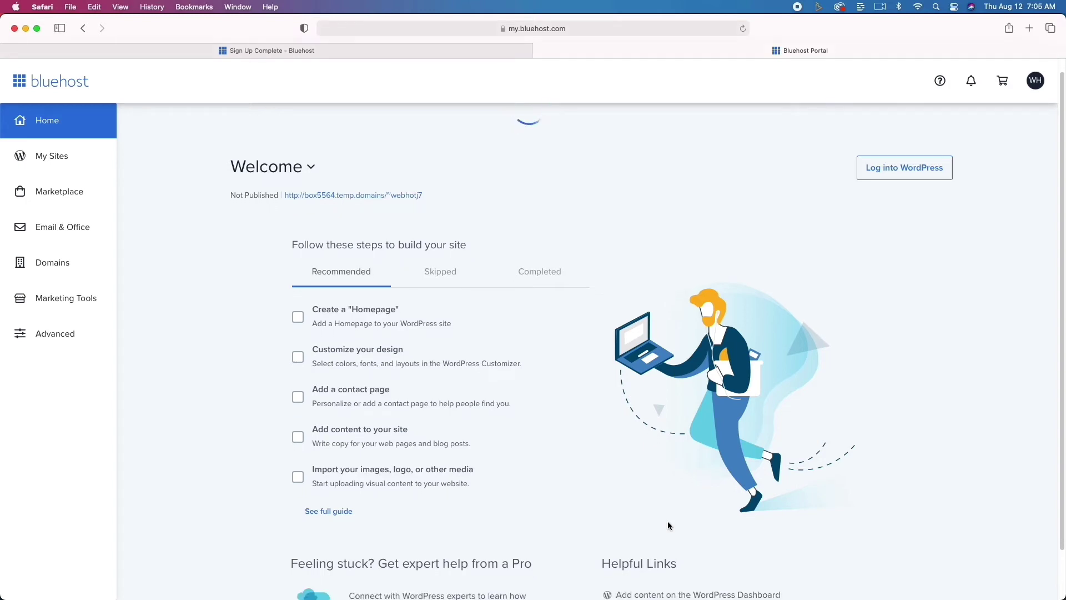
Step: Log into the new Sinatra-themed site's WordPress admin from the Bluehost portal
scroll(668, 521, "down", 2)
scroll(668, 525, "up", 2)
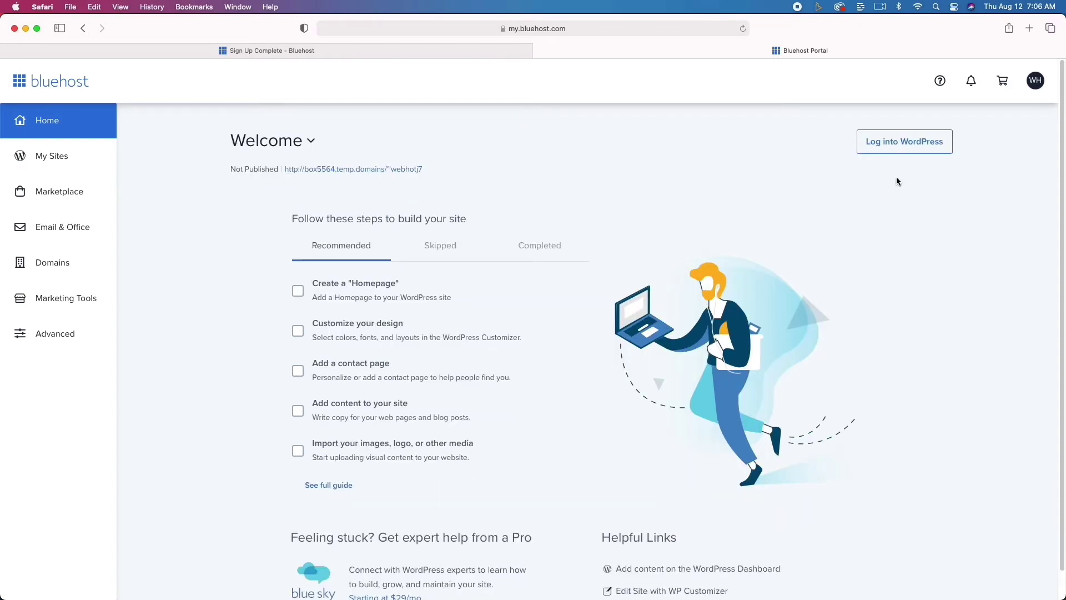
left_click(919, 141)
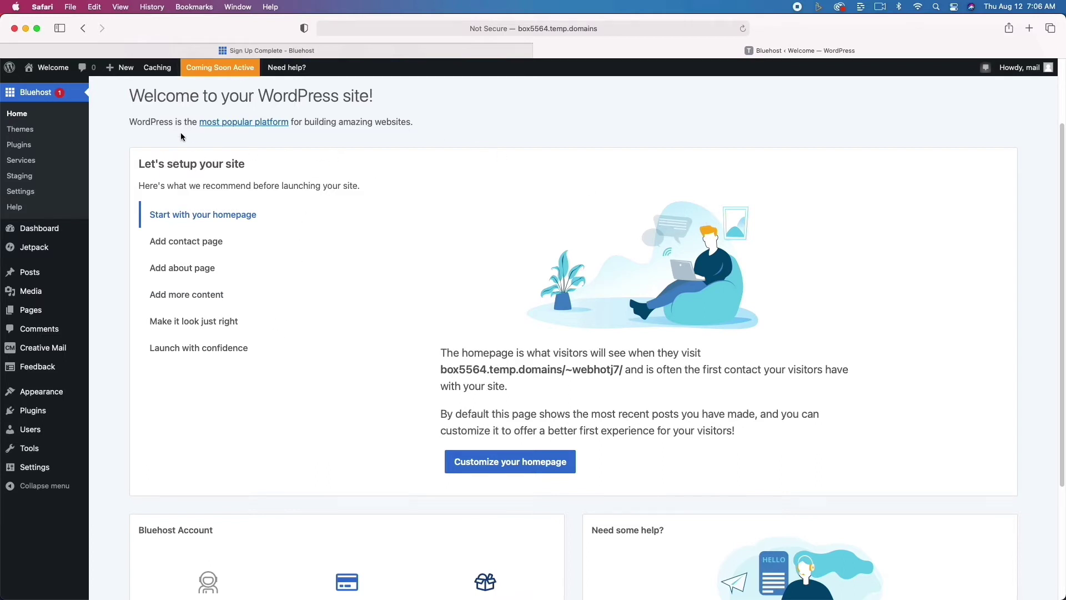
Step: Preview the Sinatra front page, visit Bluehost Staging, then open the Installed Plugins list
left_click(48, 72)
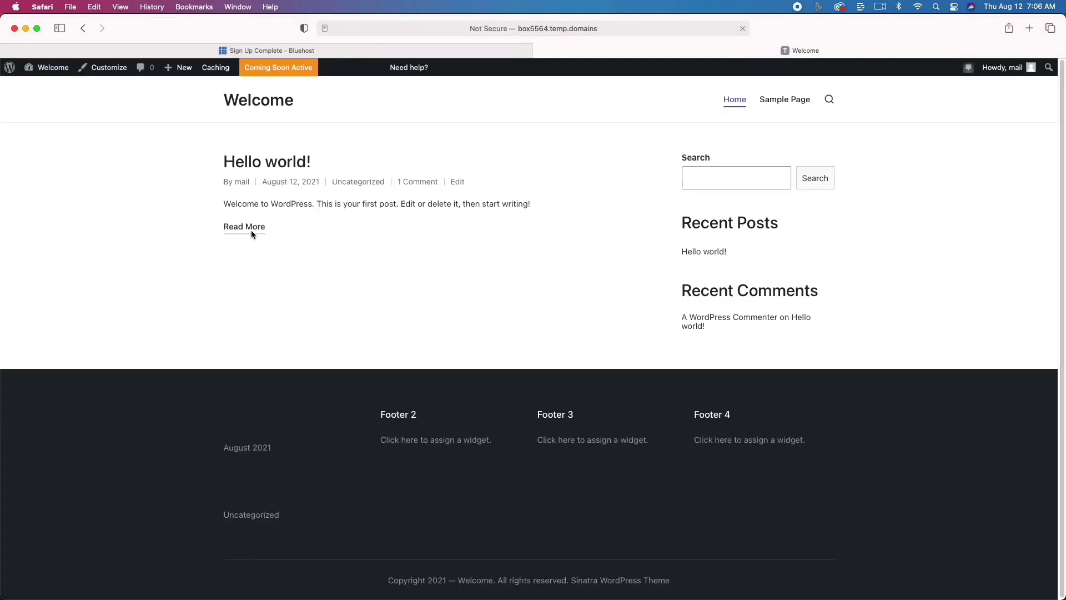
left_click(82, 28)
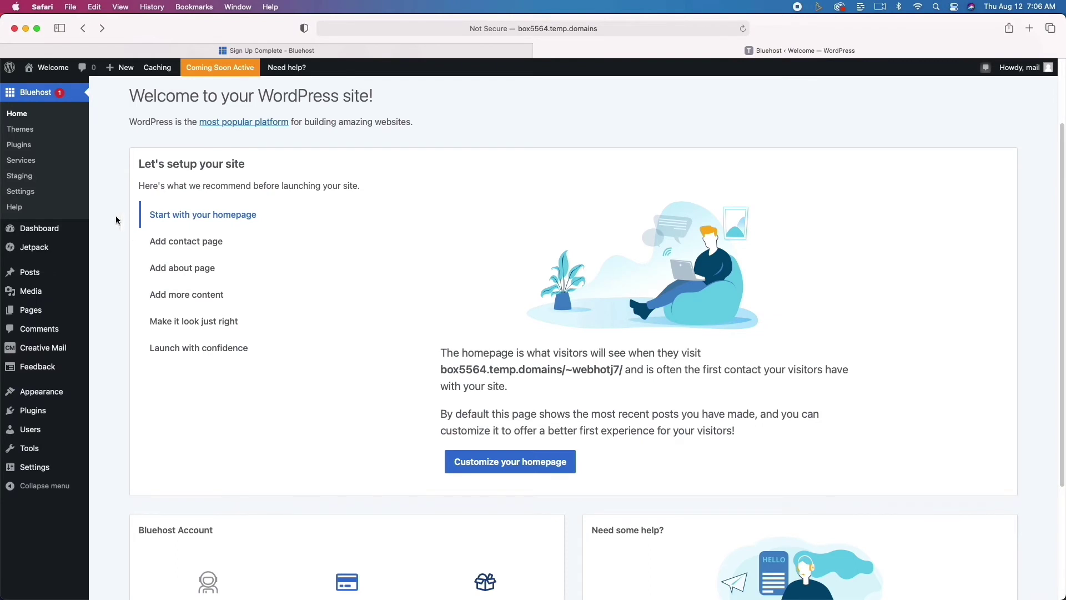
left_click(22, 177)
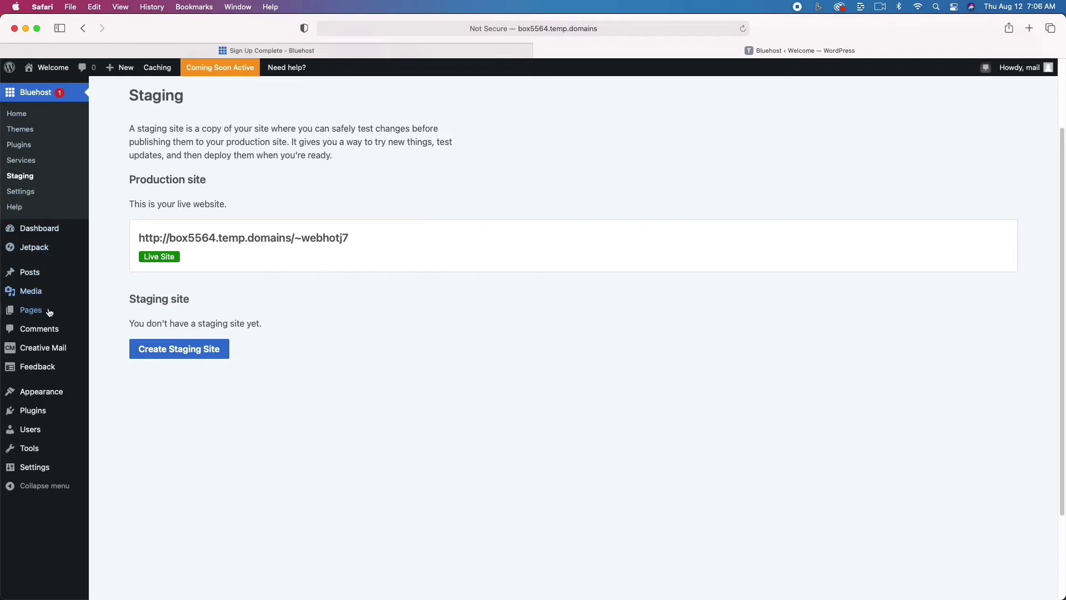
left_click(30, 413)
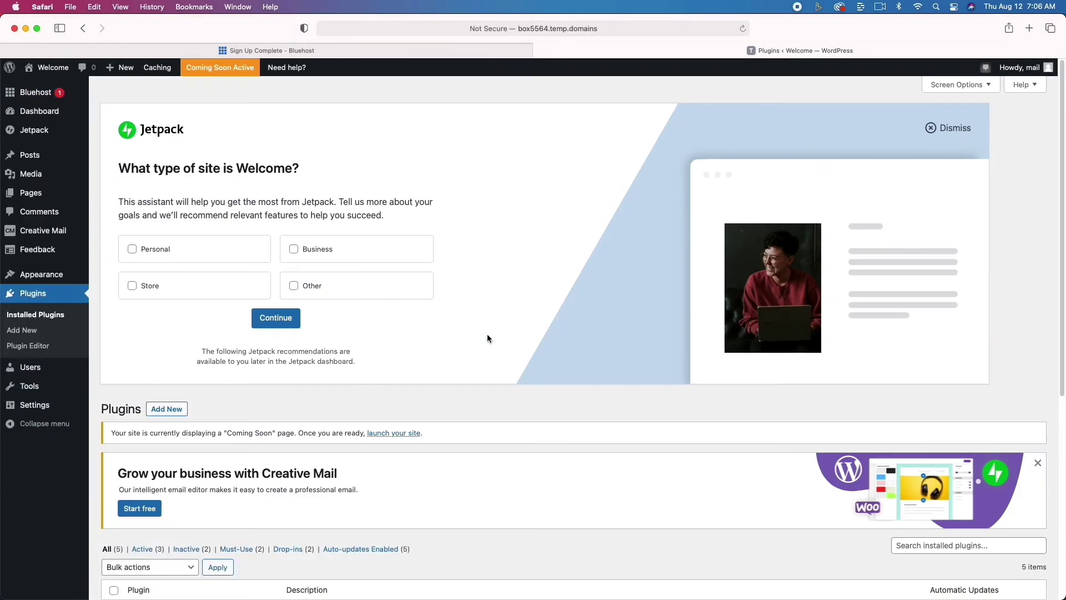
Step: Bulk-deactivate the Bluehost and Creative Mail by Constant Contact plugins
scroll(425, 385, "down", 10)
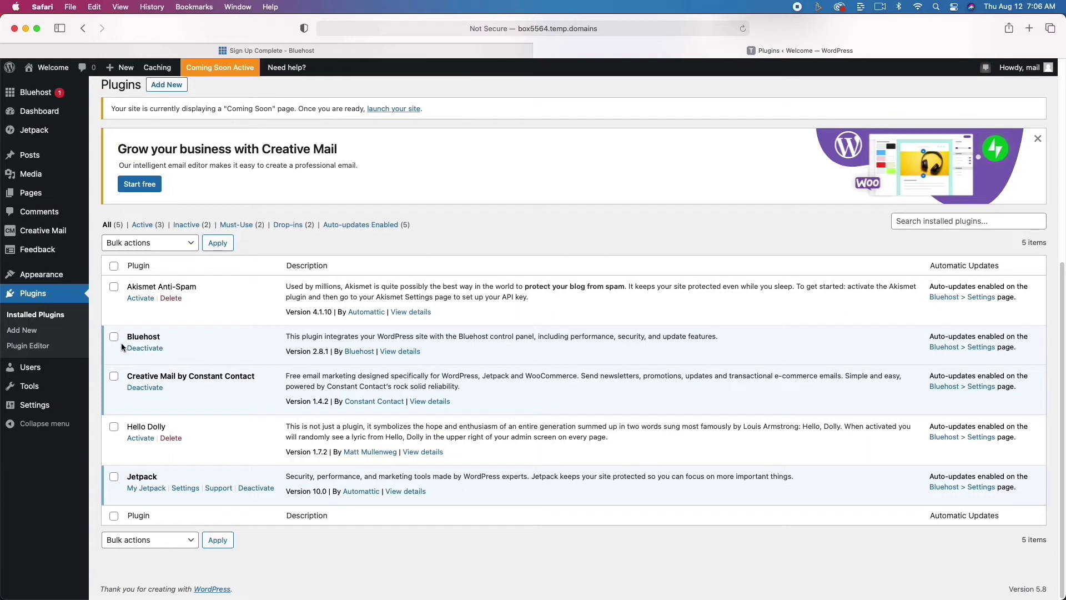
left_click(114, 377)
left_click(180, 240)
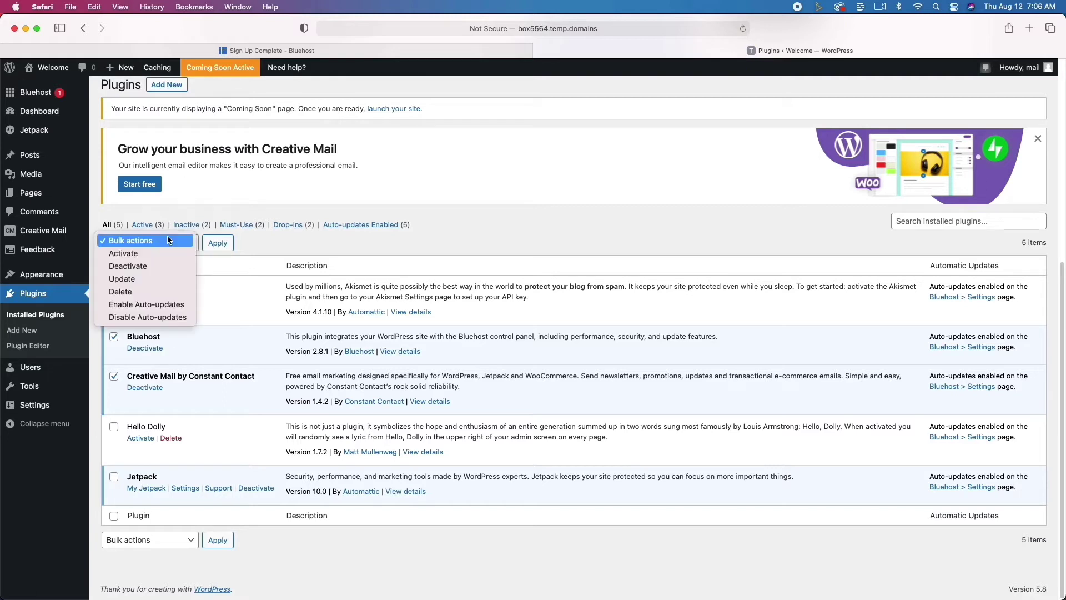
left_click(164, 263)
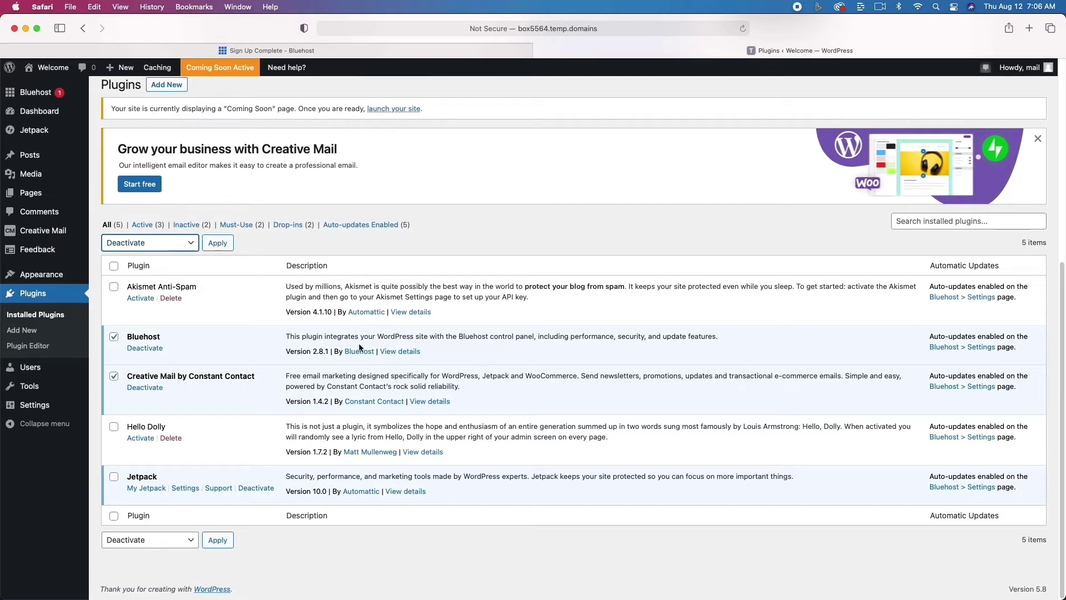
left_click(217, 243)
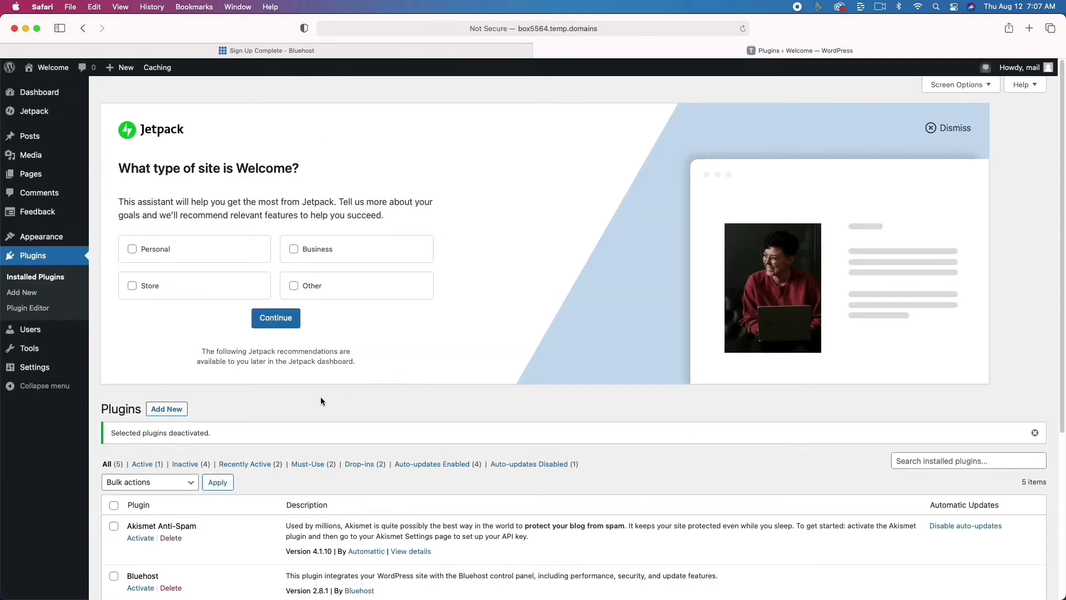
Step: Delete the Akismet Anti-Spam and Bluehost plugins and start deleting Creative Mail
scroll(293, 406, "down", 5)
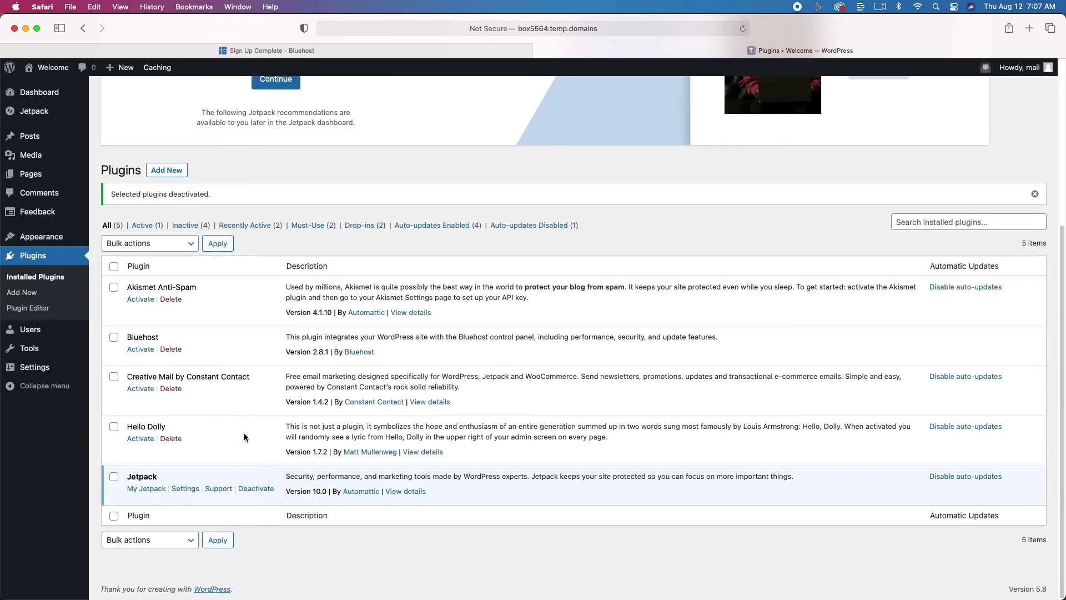
left_click(169, 300)
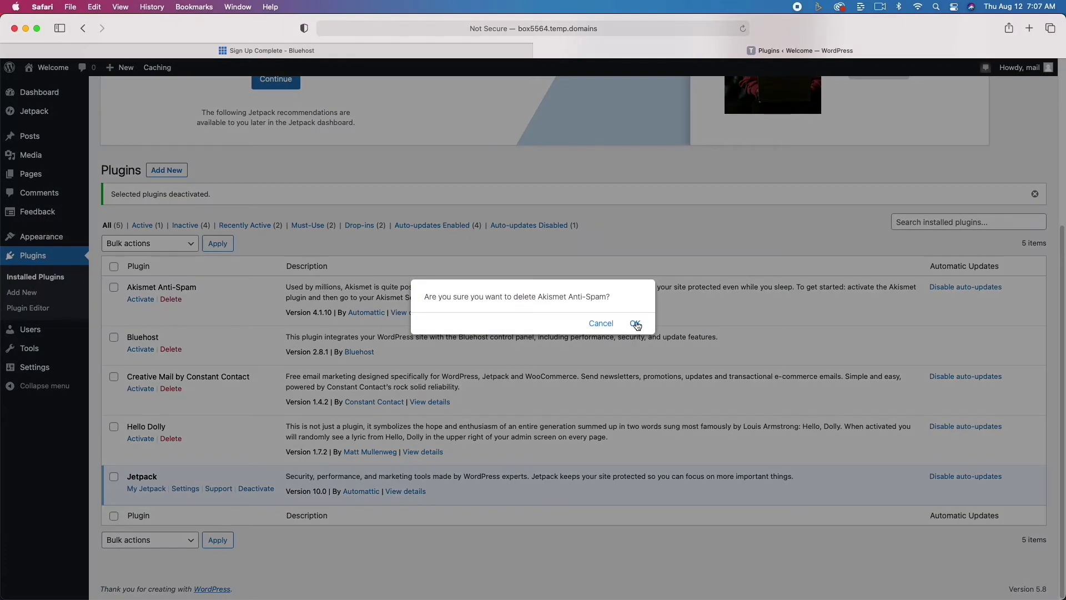
left_click(636, 325)
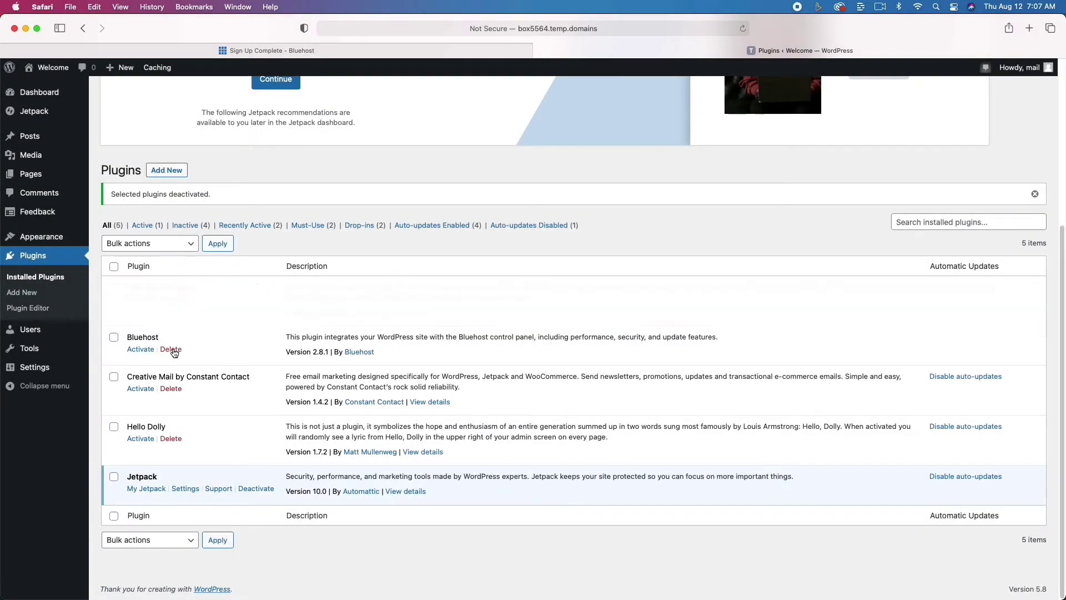
left_click(171, 350)
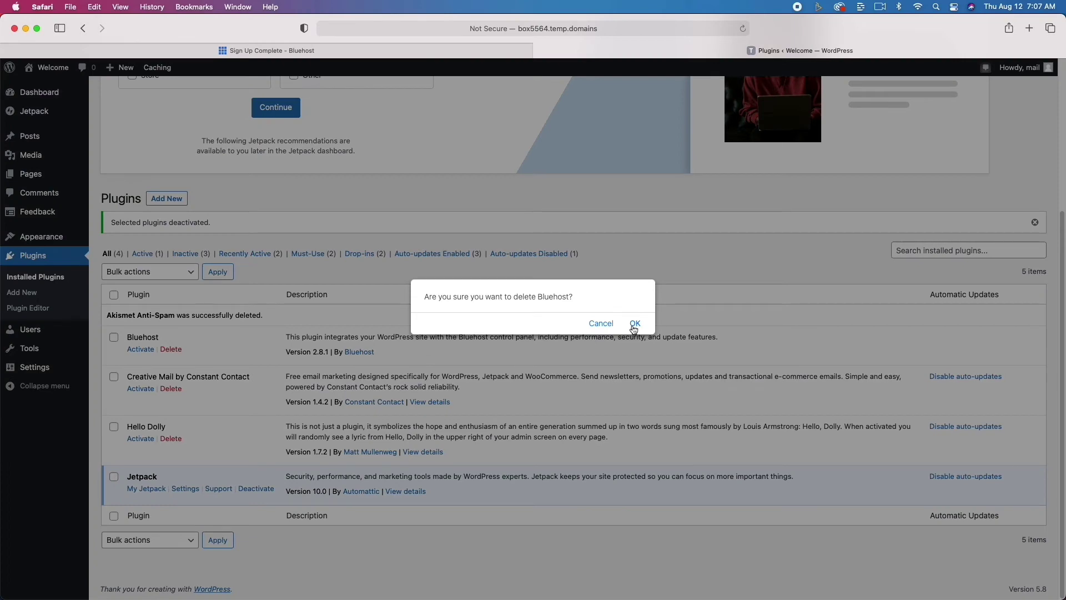
left_click(635, 325)
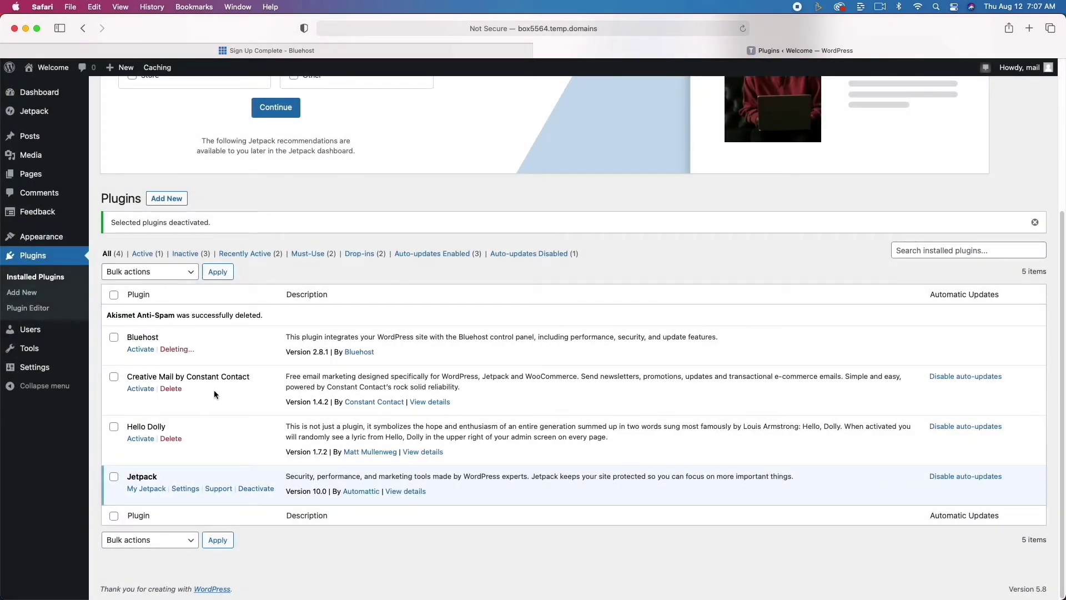
left_click(171, 388)
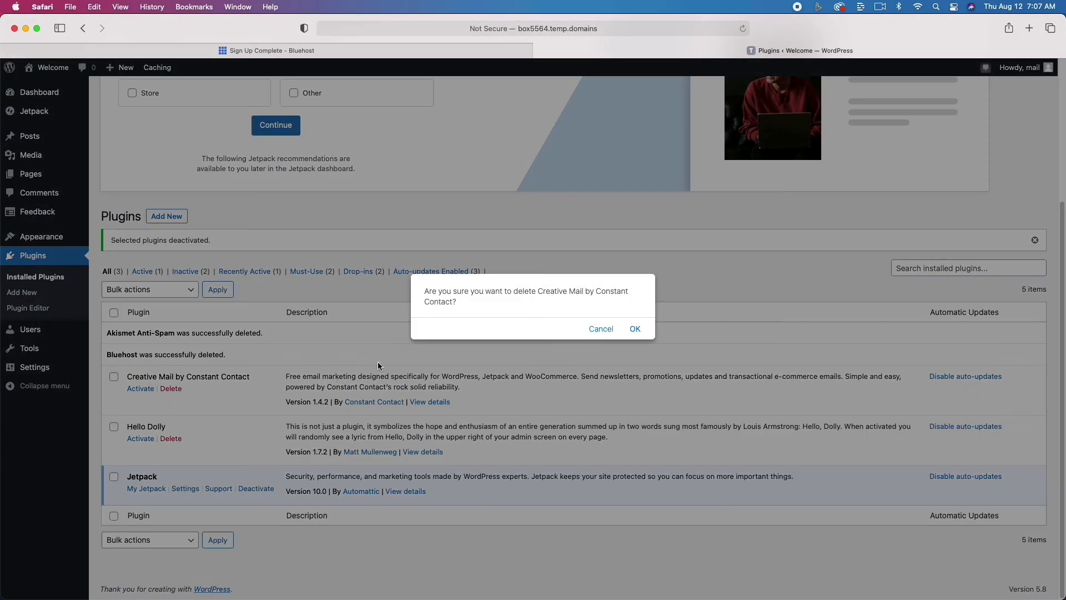
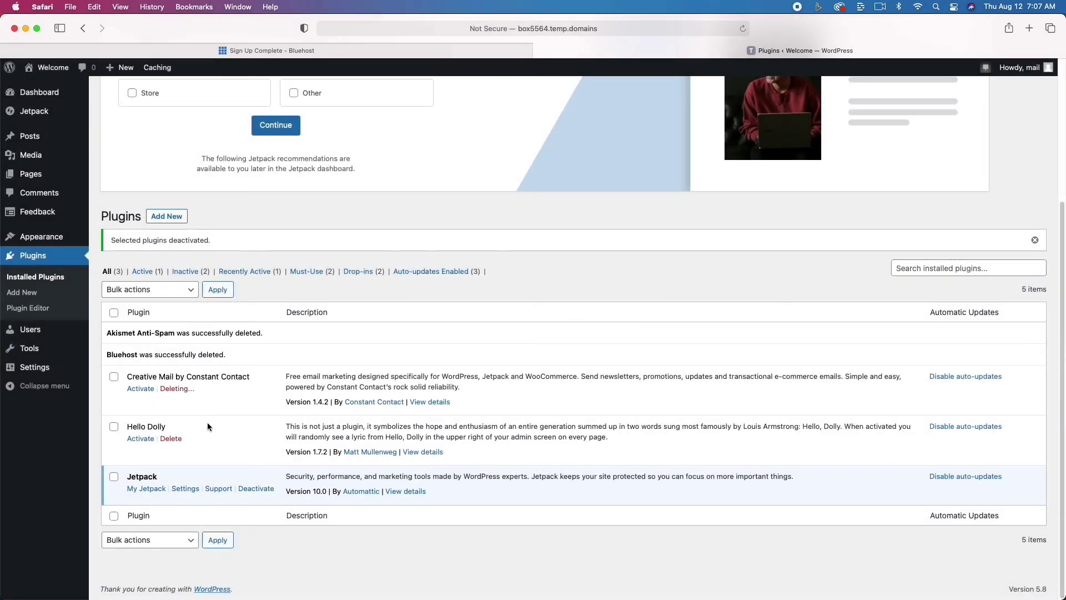
Step: Delete Hello Dolly from the plugins list and confirm the deletion
left_click(176, 439)
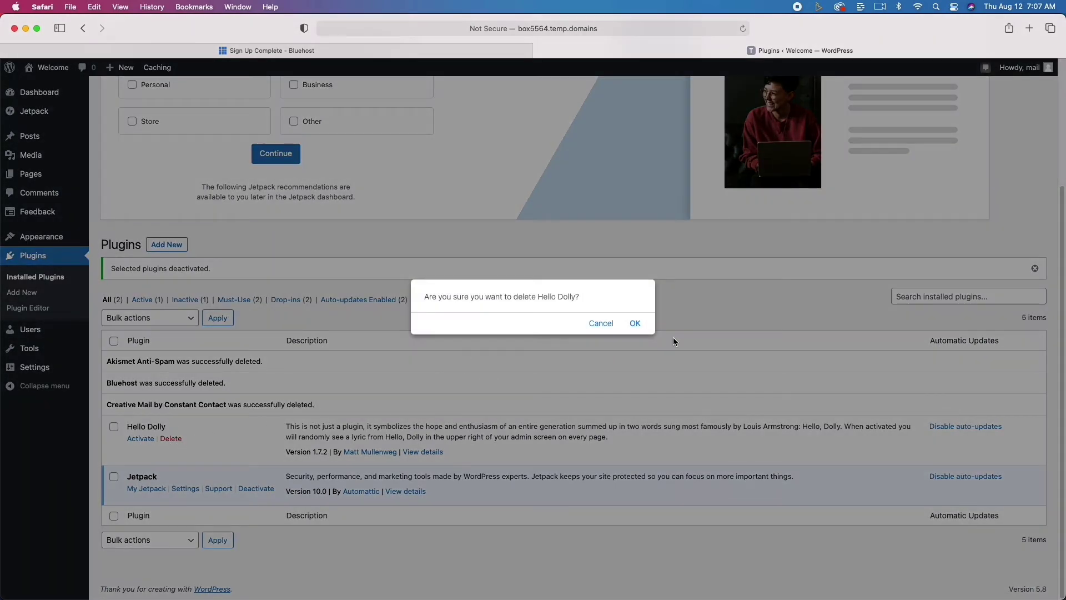
left_click(635, 324)
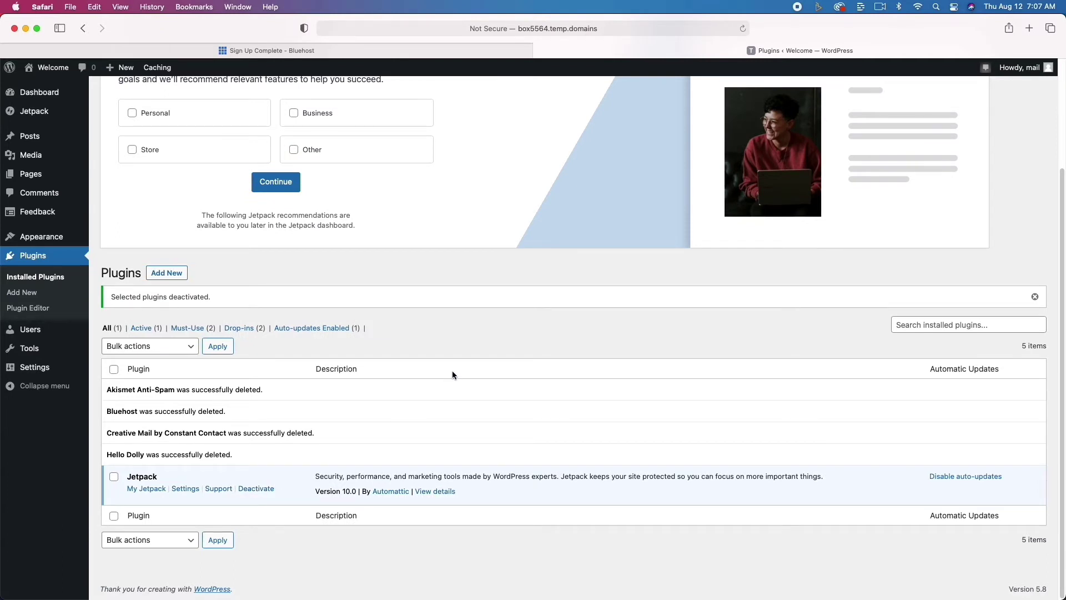
mouse_move(45, 371)
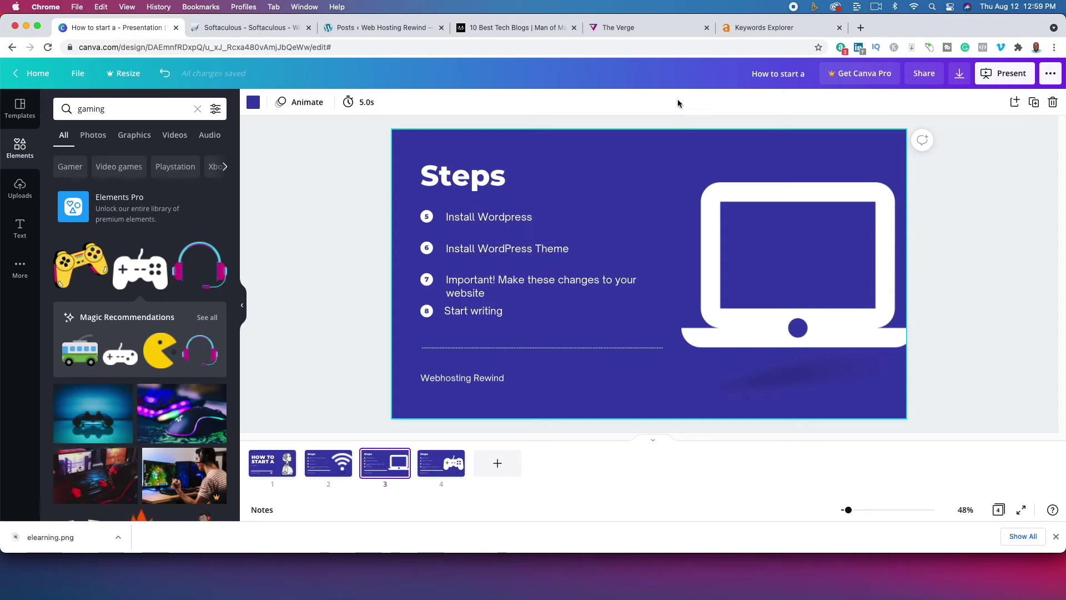
Step: Switch to the browser tab showing The Verge homepage
left_click(649, 31)
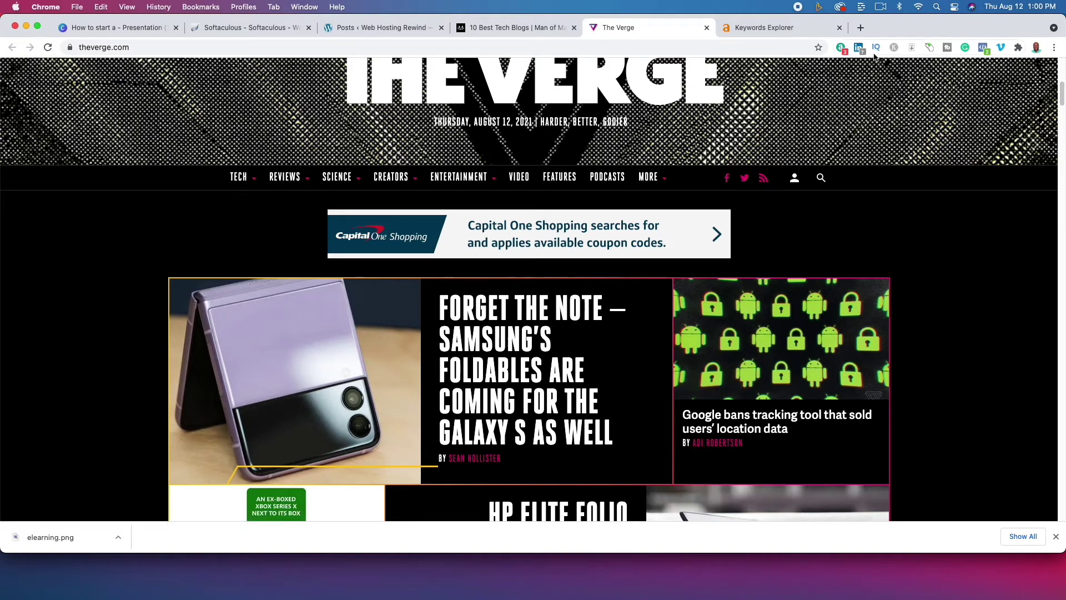
Step: Search Google for 'themeforest' in a new tab and open themeforest.net
left_click(861, 27)
type("them")
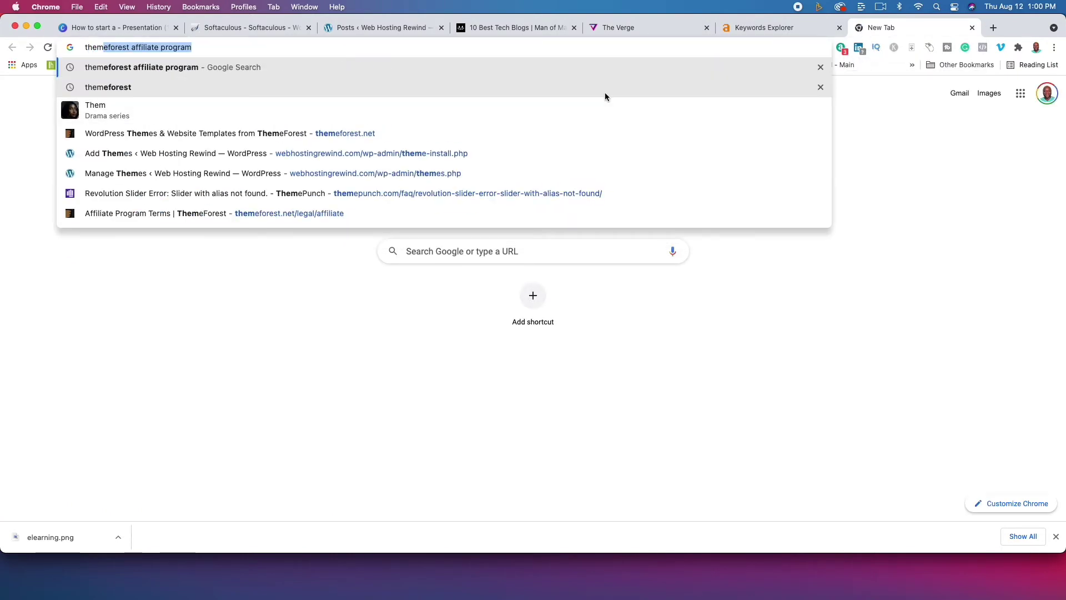
left_click(604, 92)
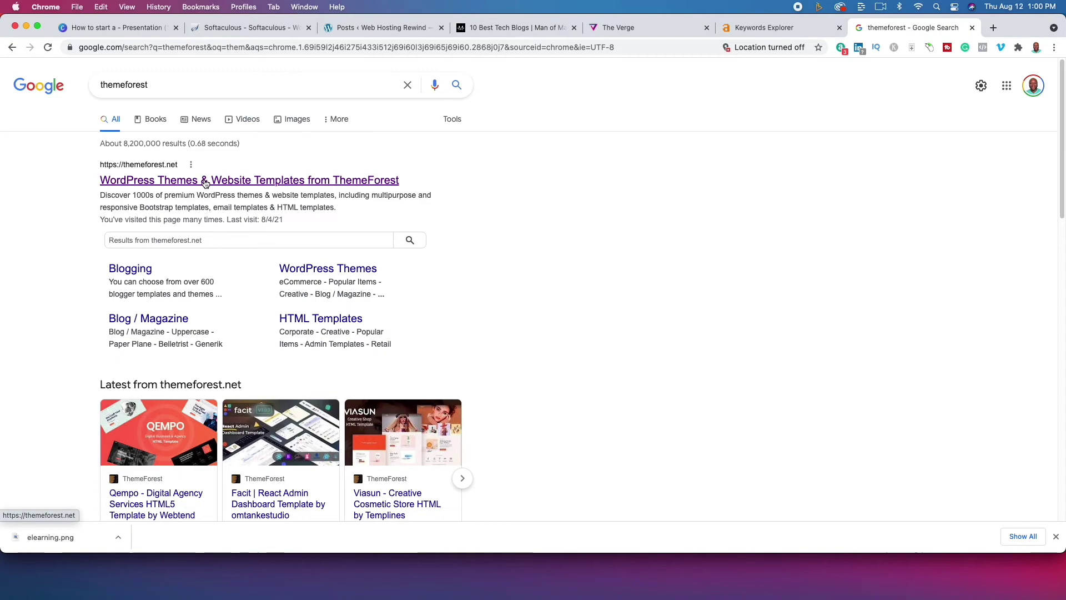
left_click(334, 180)
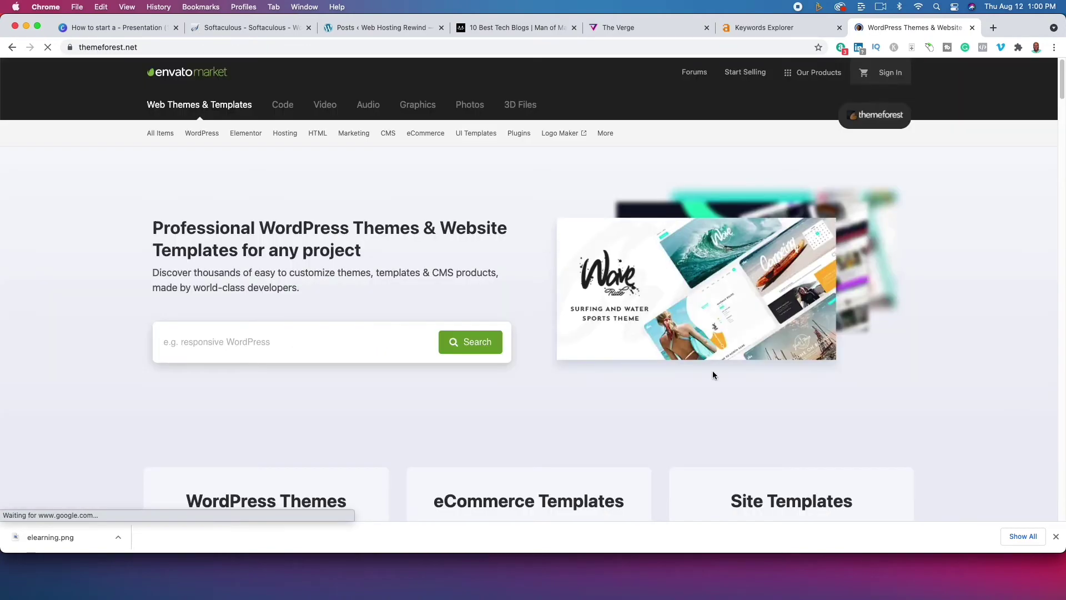
scroll(711, 374, "down", 10)
scroll(713, 376, "down", 7)
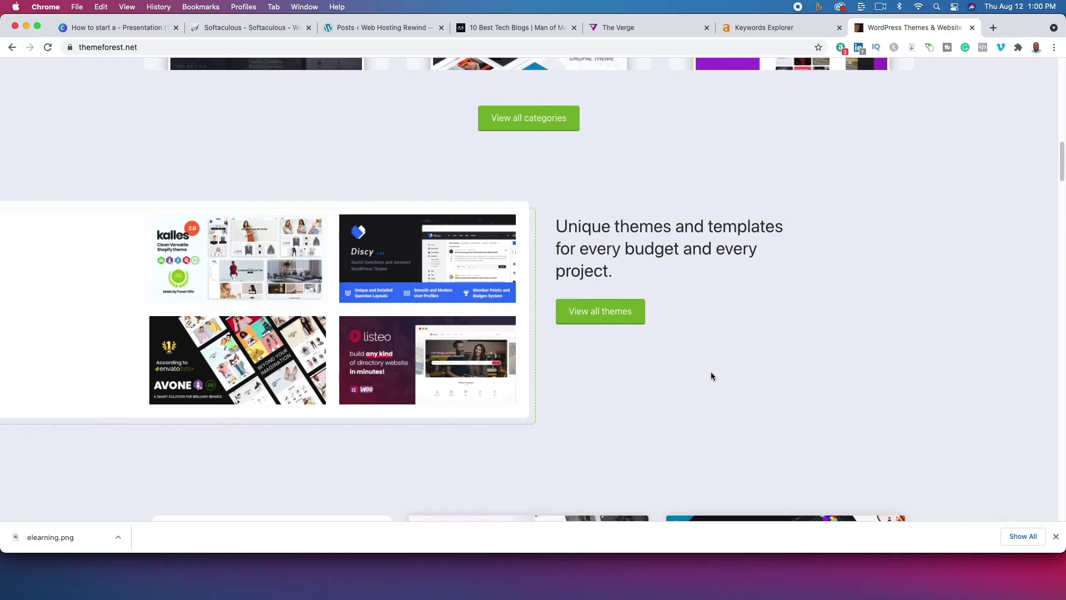
scroll(712, 376, "up", 10)
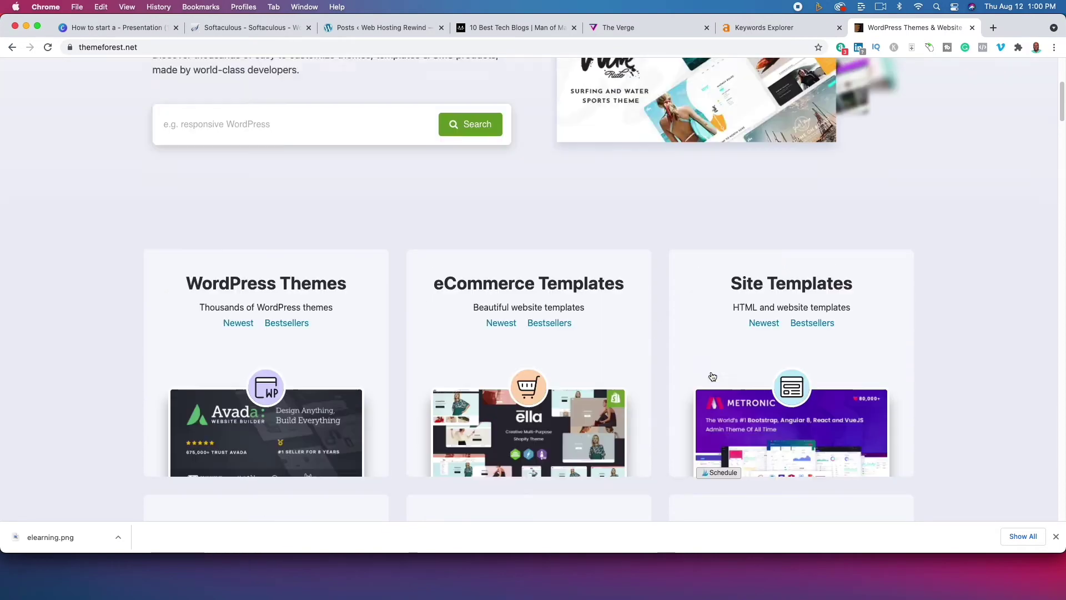
scroll(712, 377, "up", 3)
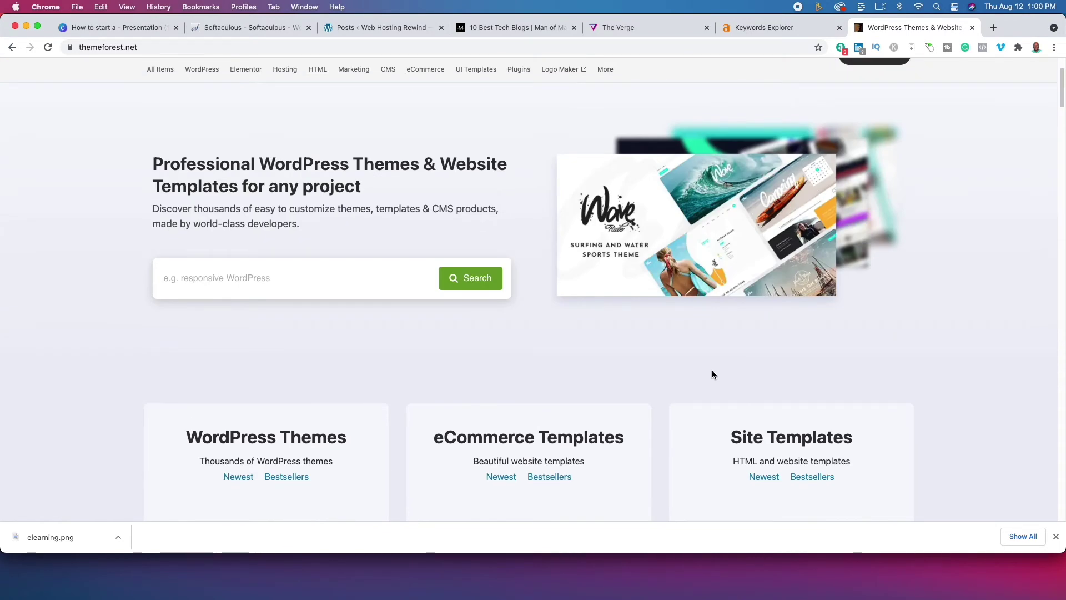
Step: Search ThemeForest for 'tech' and pick the technology-in-WordPress suggestion
left_click(319, 279)
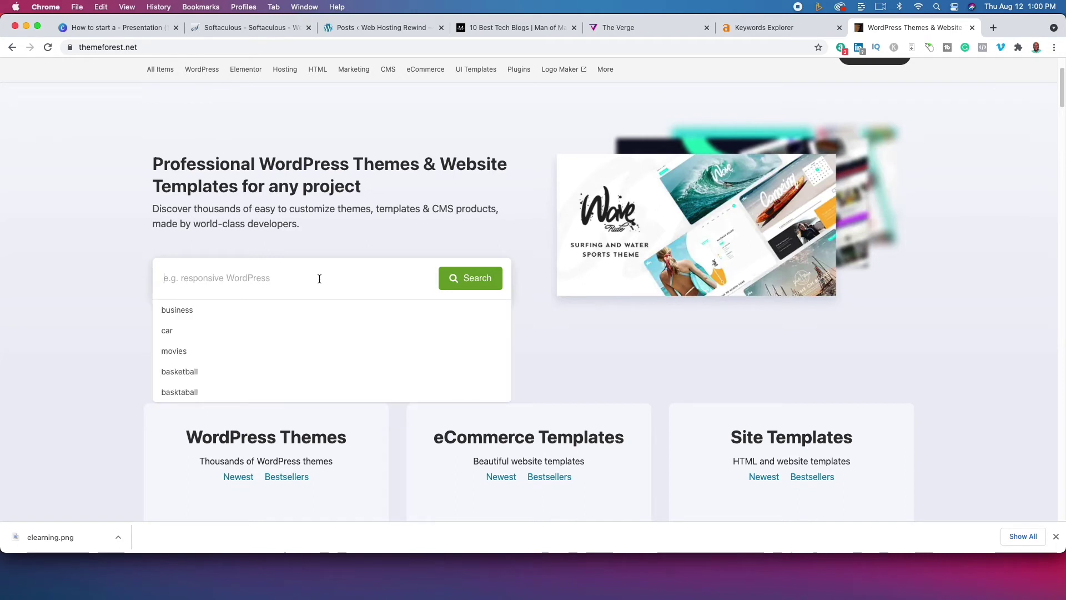
type("tech")
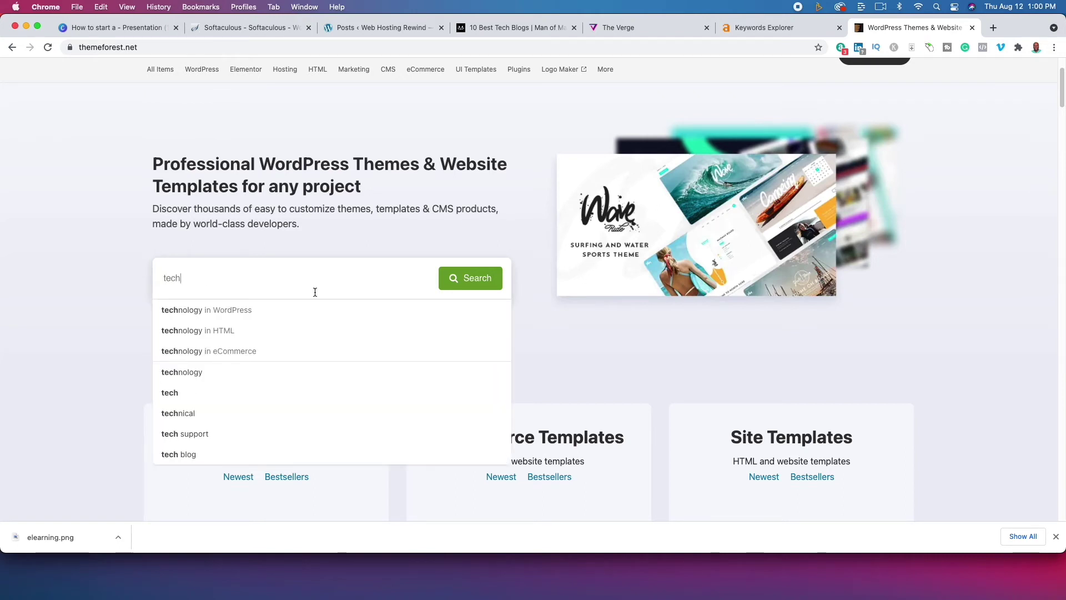
left_click(295, 311)
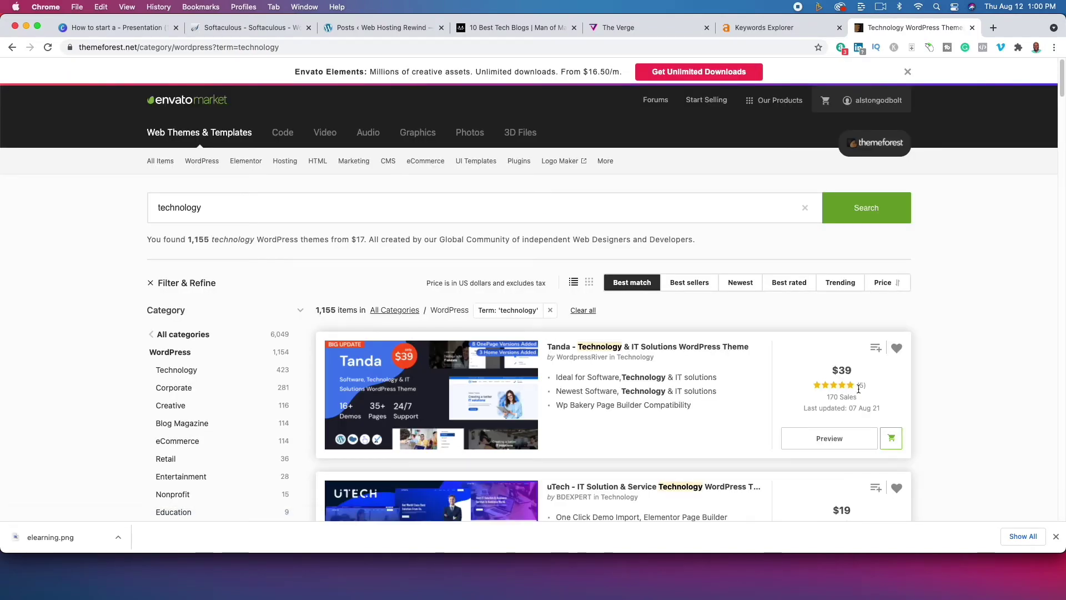
Step: Scroll through the technology theme results, led by Tanda ($39) and uTech ($19)
scroll(998, 405, "down", 5)
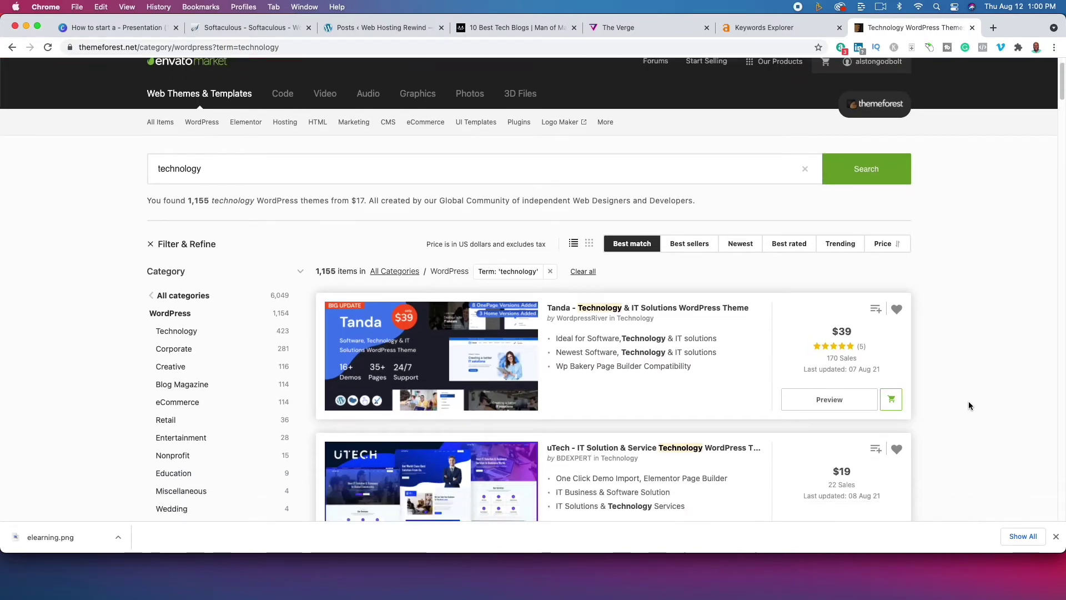
scroll(969, 401, "up", 3)
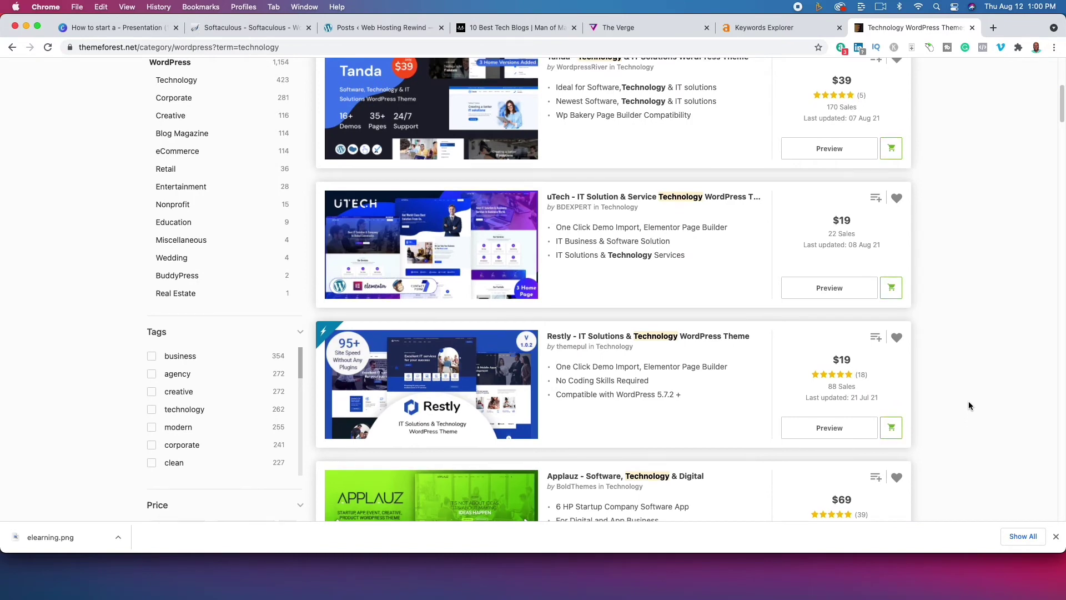
scroll(969, 403, "down", 7)
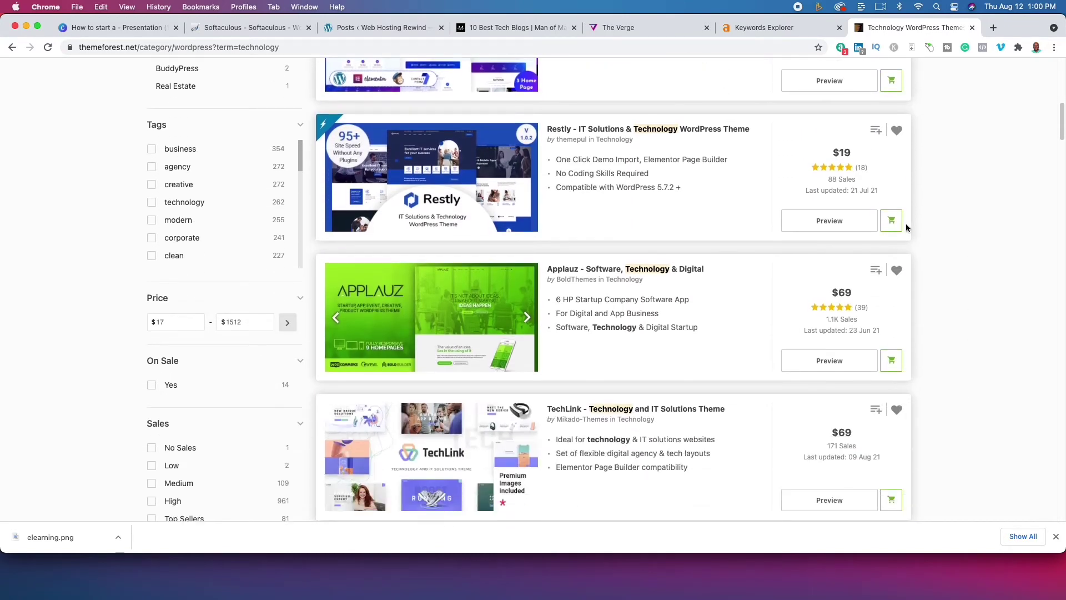
scroll(925, 376, "up", 10)
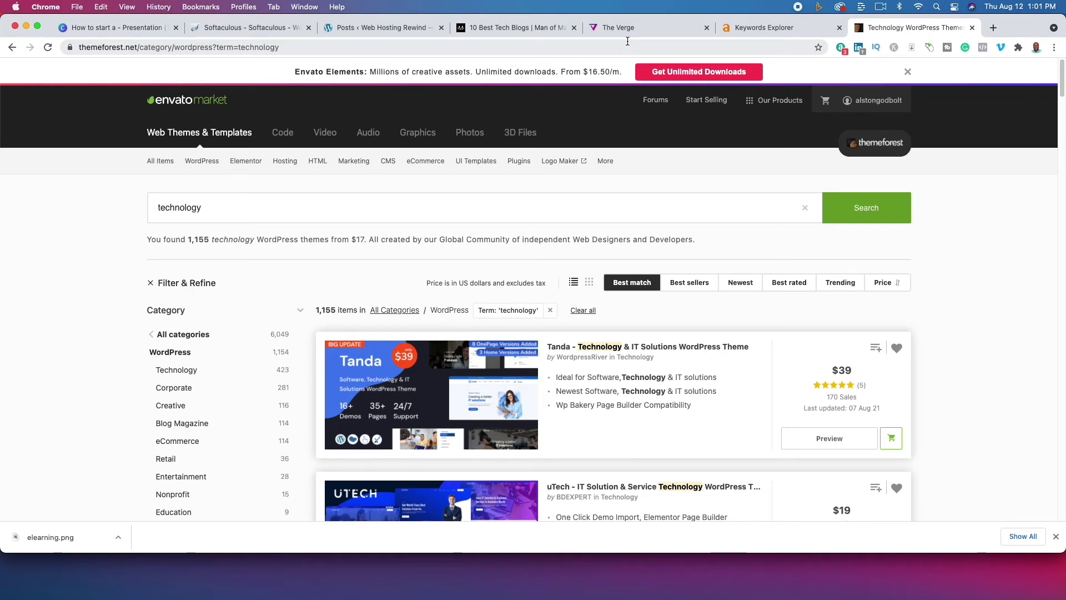
Step: Open the Upload Theme form under Appearance > Themes > Add New, then return to Canva
left_click(342, 26)
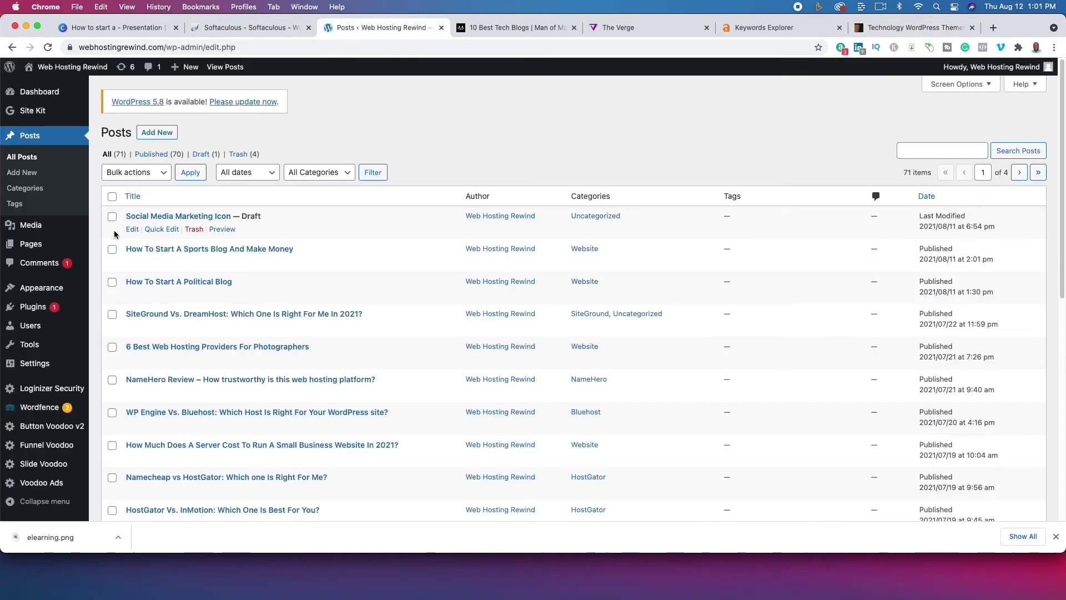
mouse_move(51, 294)
left_click(117, 291)
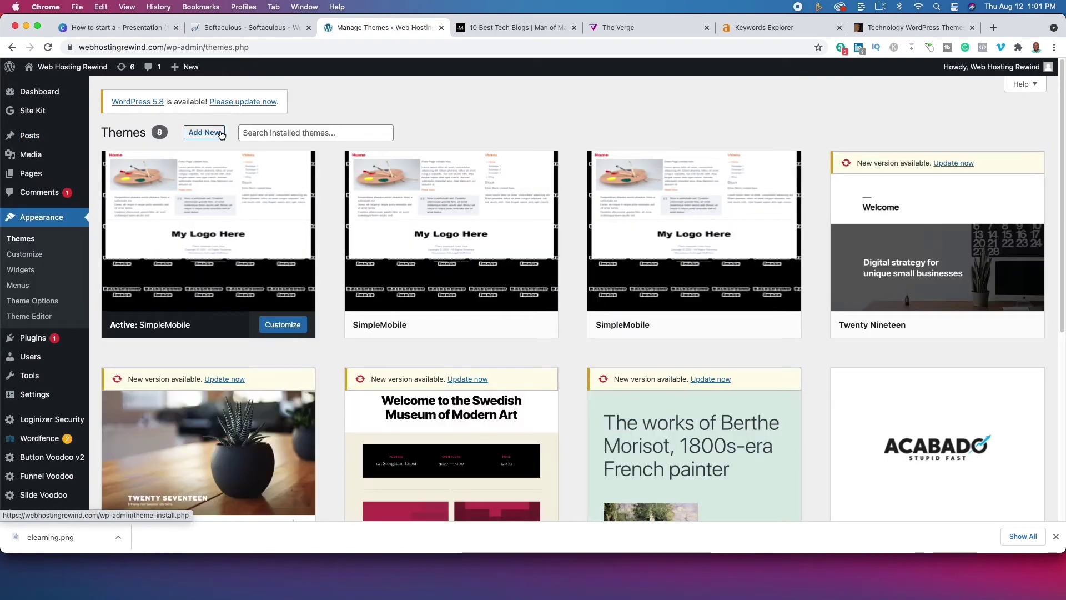
left_click(215, 133)
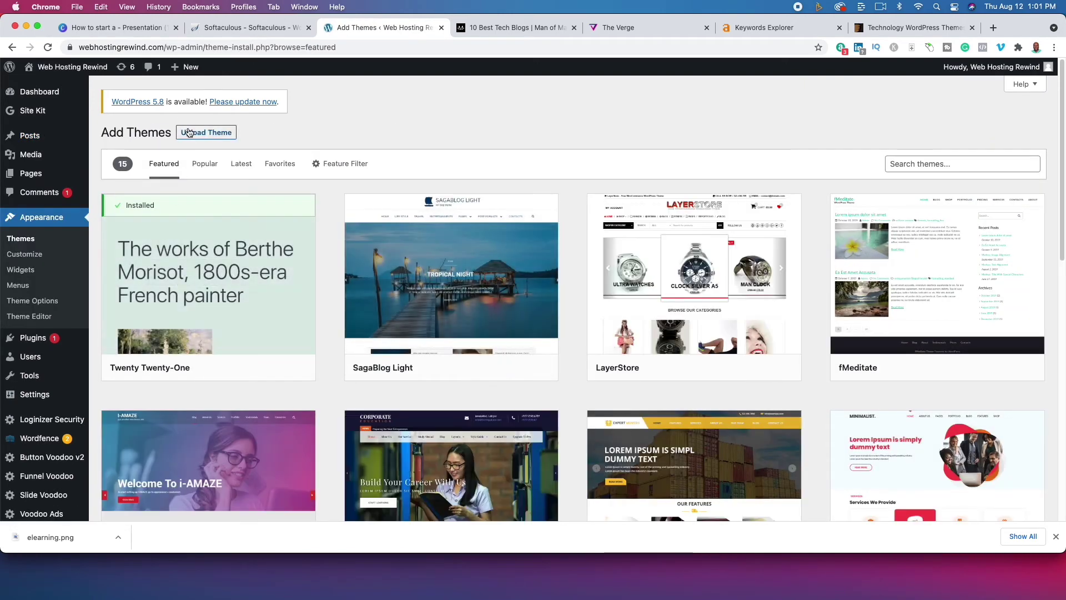
left_click(188, 133)
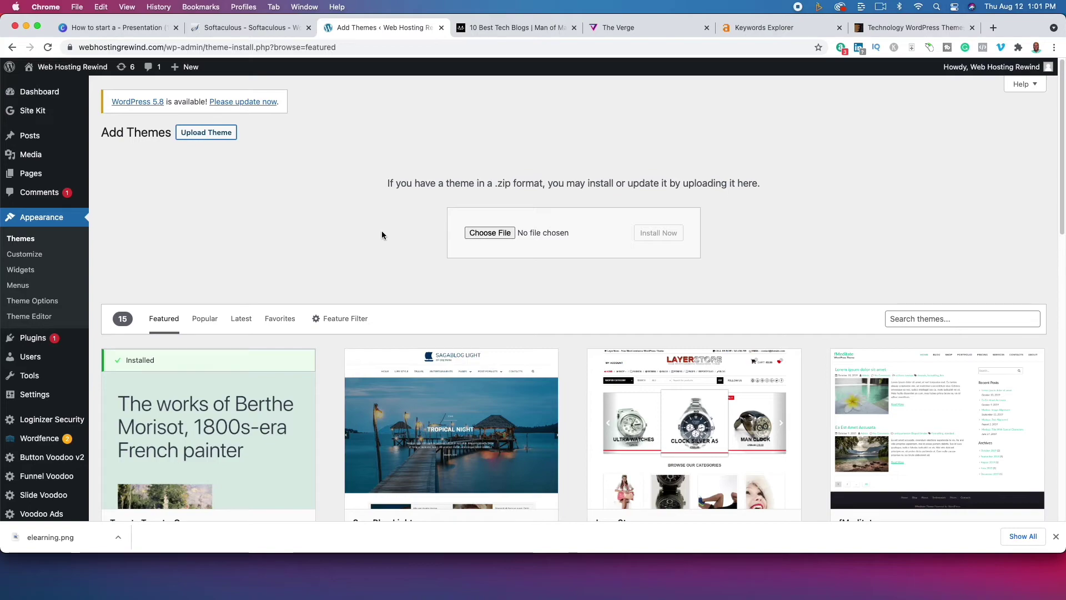
scroll(382, 231, "down", 7)
scroll(382, 231, "up", 7)
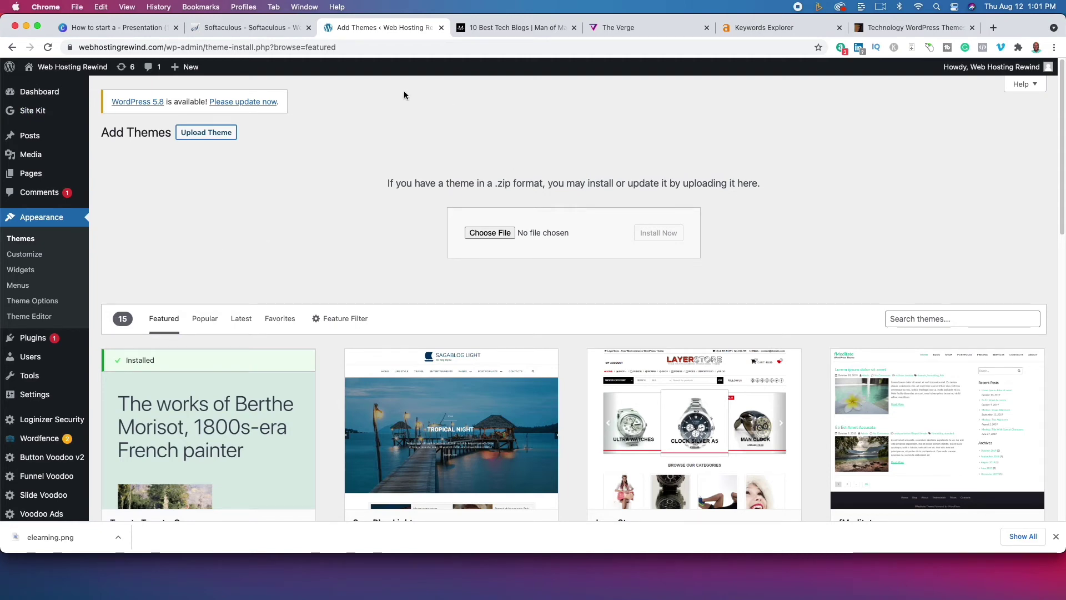
left_click(147, 32)
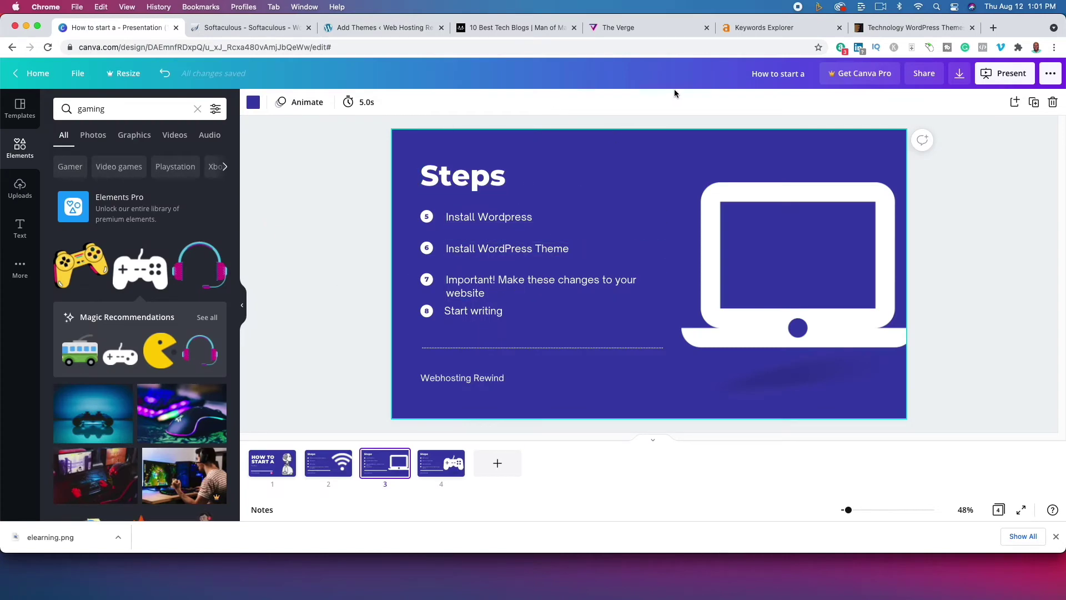
Step: Return to the WordPress tab and open Settings > General
left_click(365, 27)
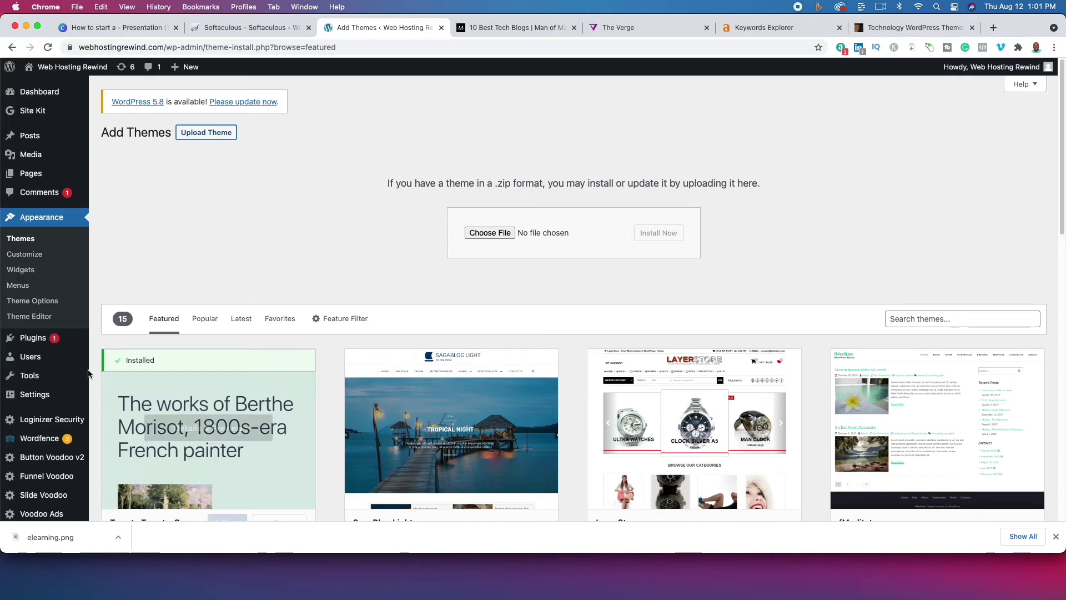
mouse_move(32, 401)
left_click(114, 398)
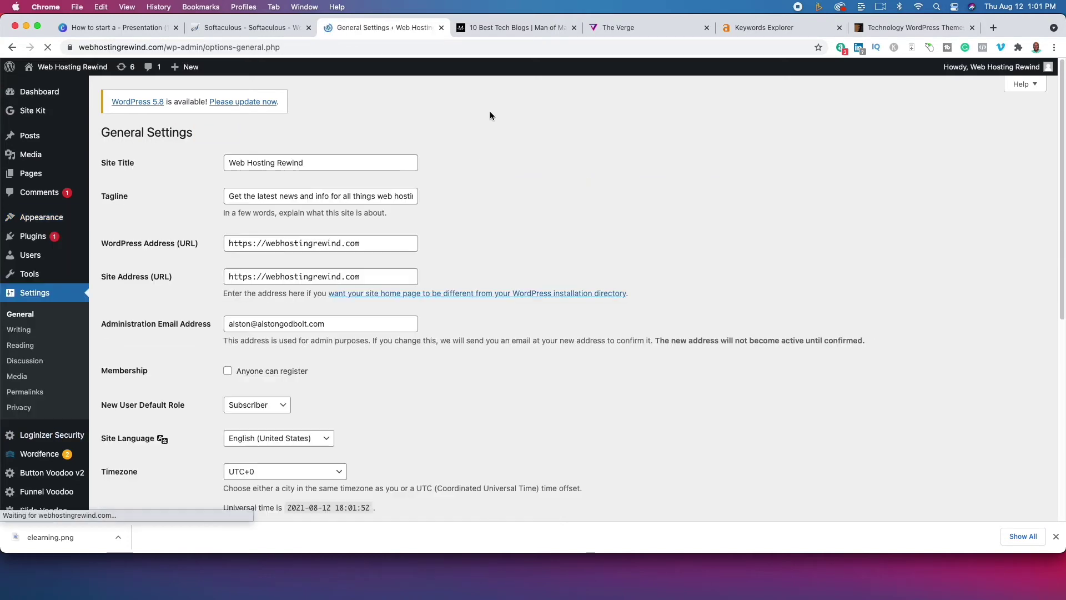
Step: Select the Site Title 'Web Hosting Rewind' and review the General Settings page
double_click(313, 163)
triple_click(313, 163)
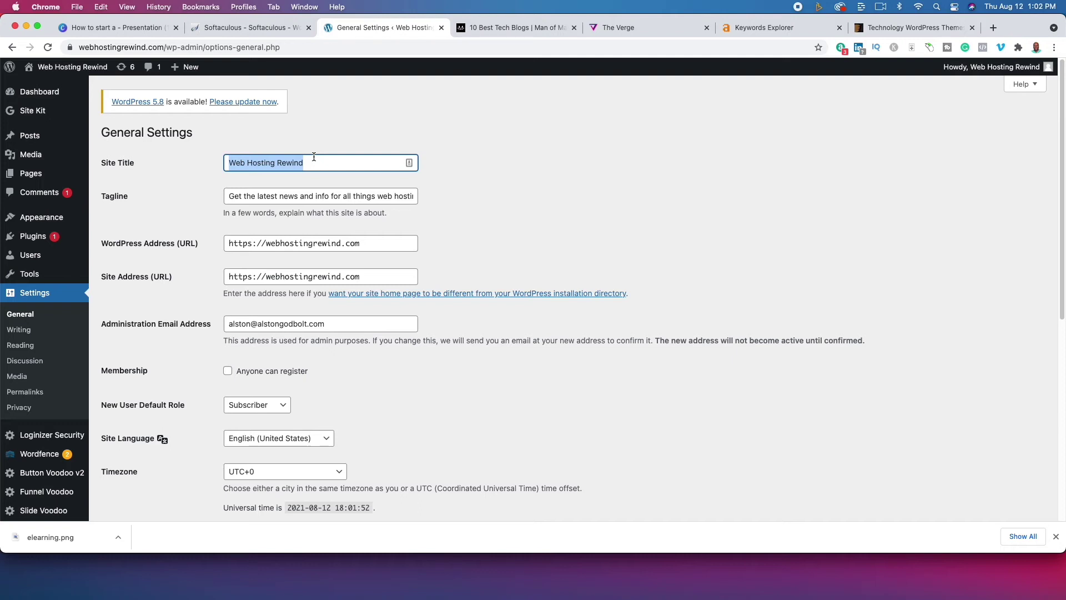
scroll(443, 245, "down", 5)
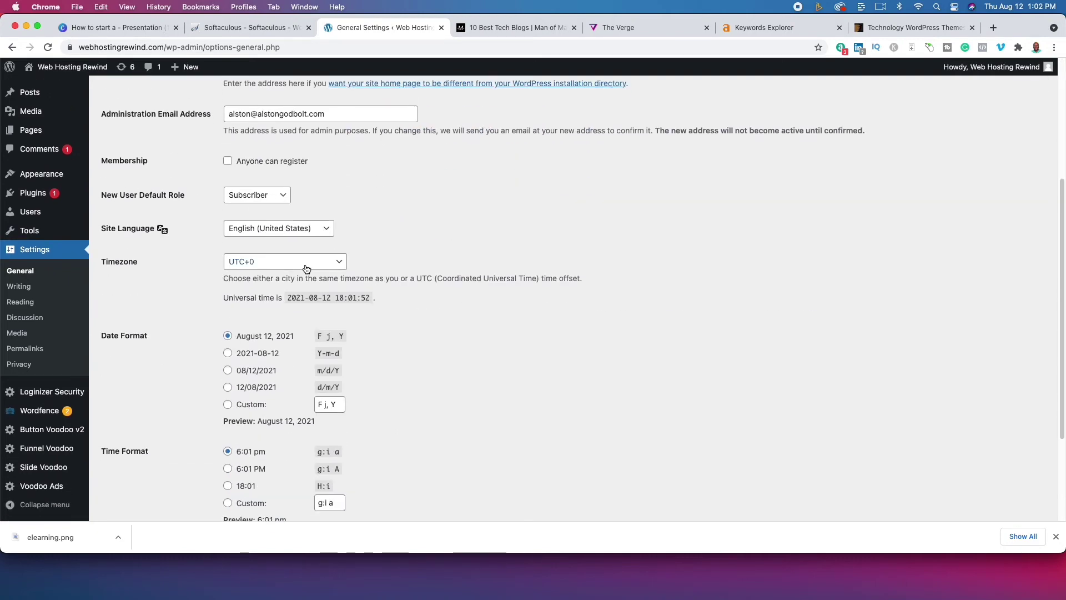
scroll(307, 269, "down", 3)
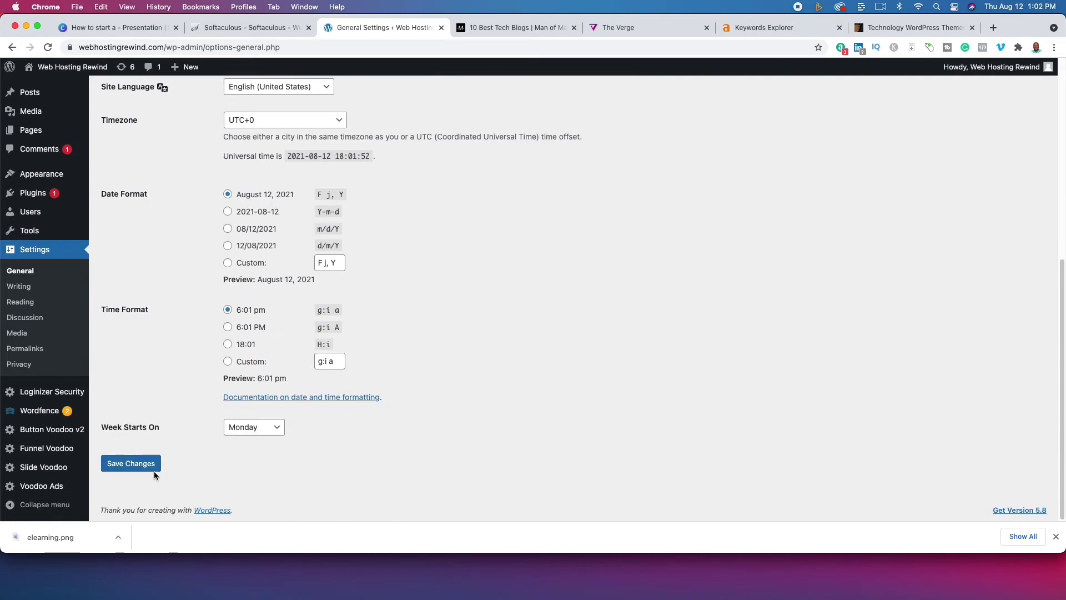
Step: Move through the Writing and Reading settings on to the Permalinks page
left_click(46, 291)
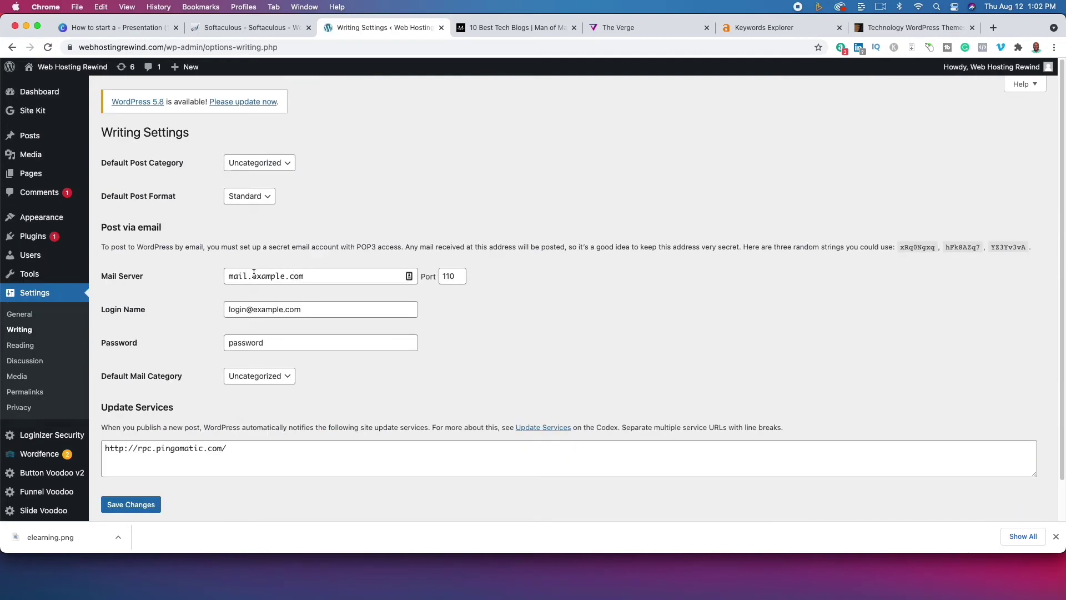
left_click(15, 350)
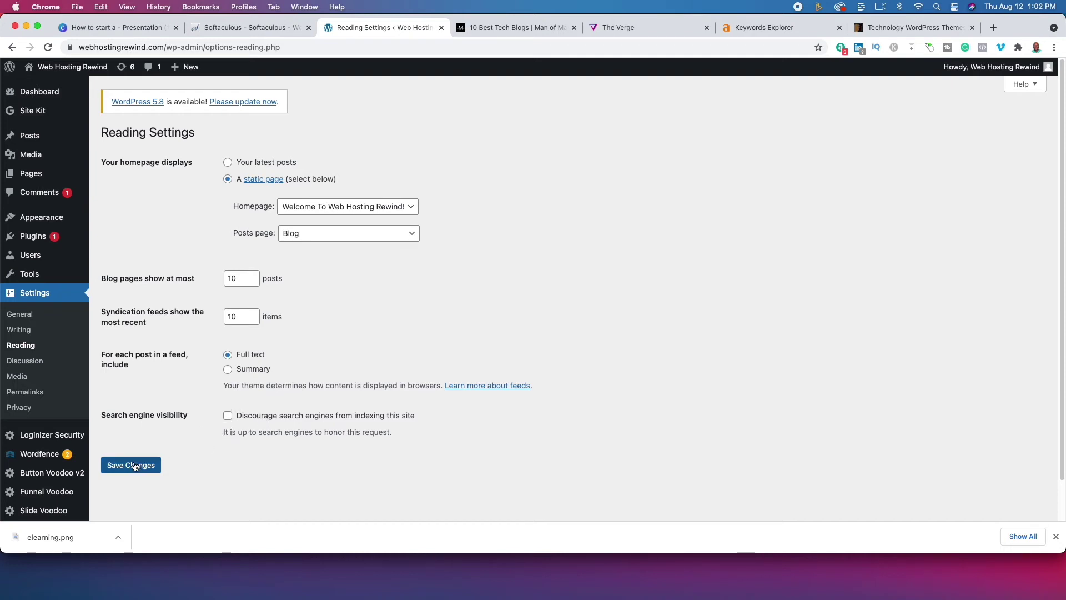
left_click(21, 396)
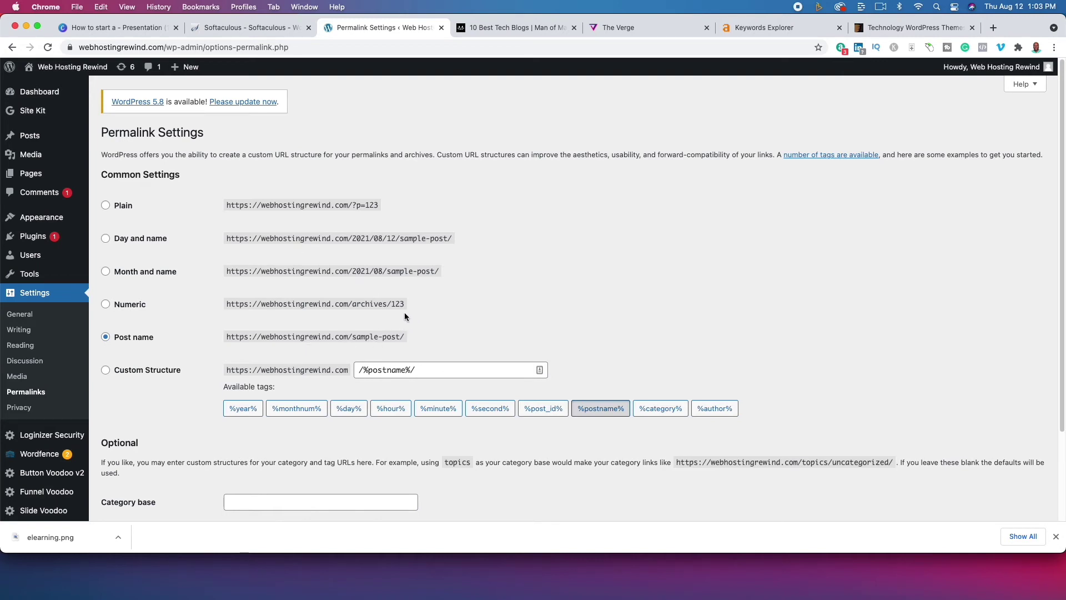
Step: Highlight sample-post/ in the Post name example URL, then switch to The Verge
left_click_drag(351, 338, 414, 340)
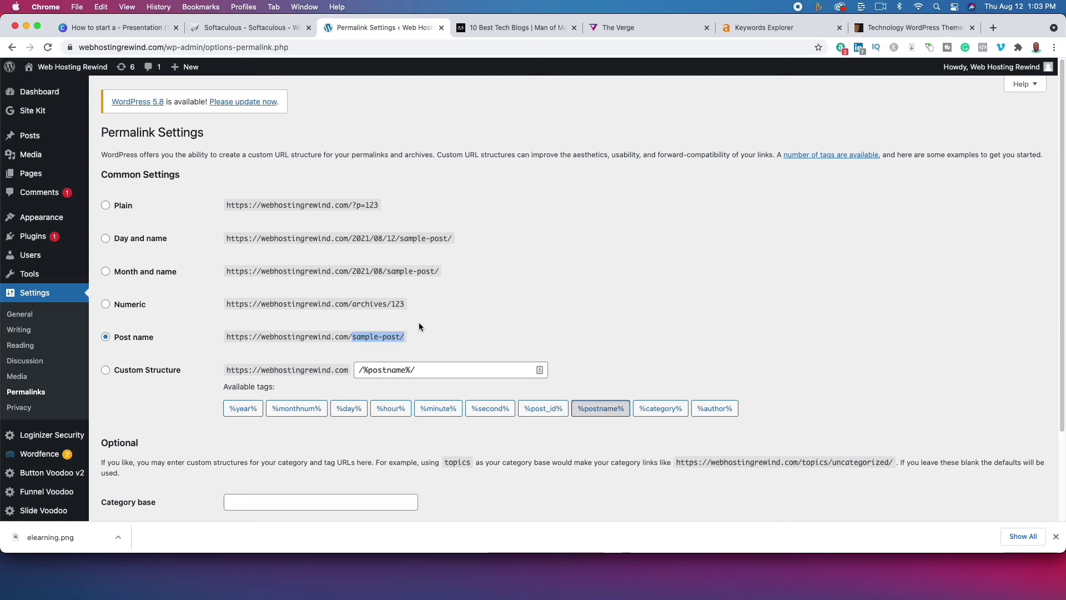
left_click(589, 27)
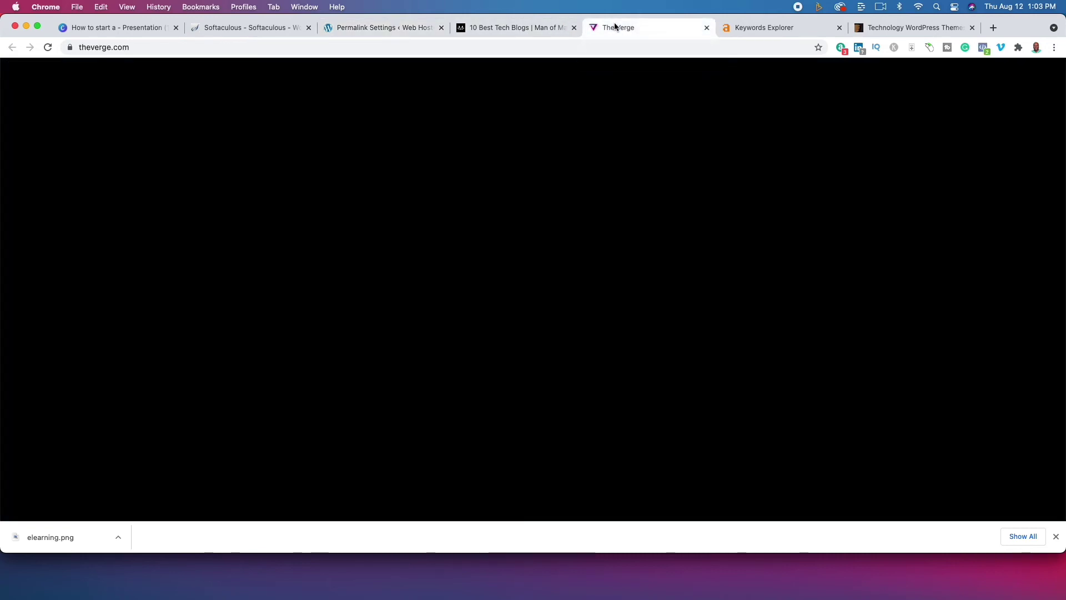
Step: Open the 'Forget the Note' Samsung article, highlight its URL slug, and return to Permalink Settings
left_click(500, 384)
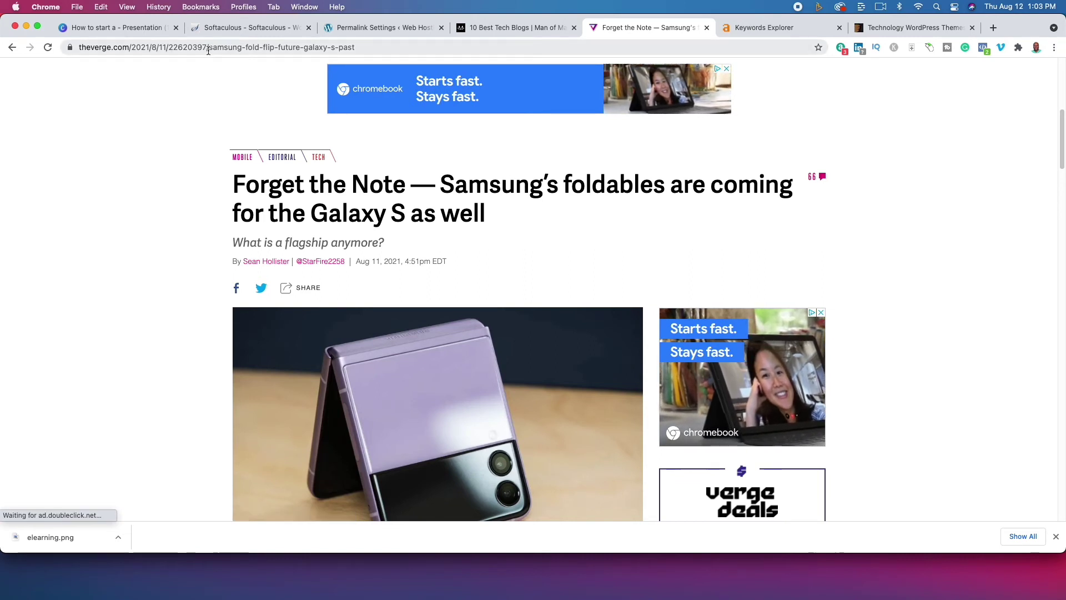
left_click_drag(209, 51, 351, 50)
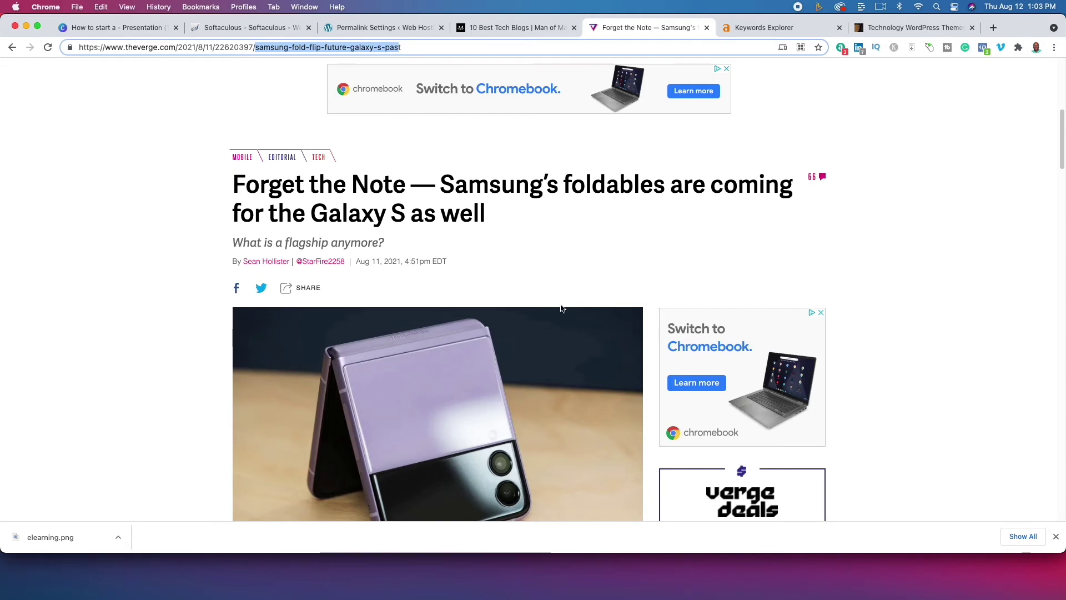
scroll(648, 337, "down", 5)
scroll(386, 224, "up", 8)
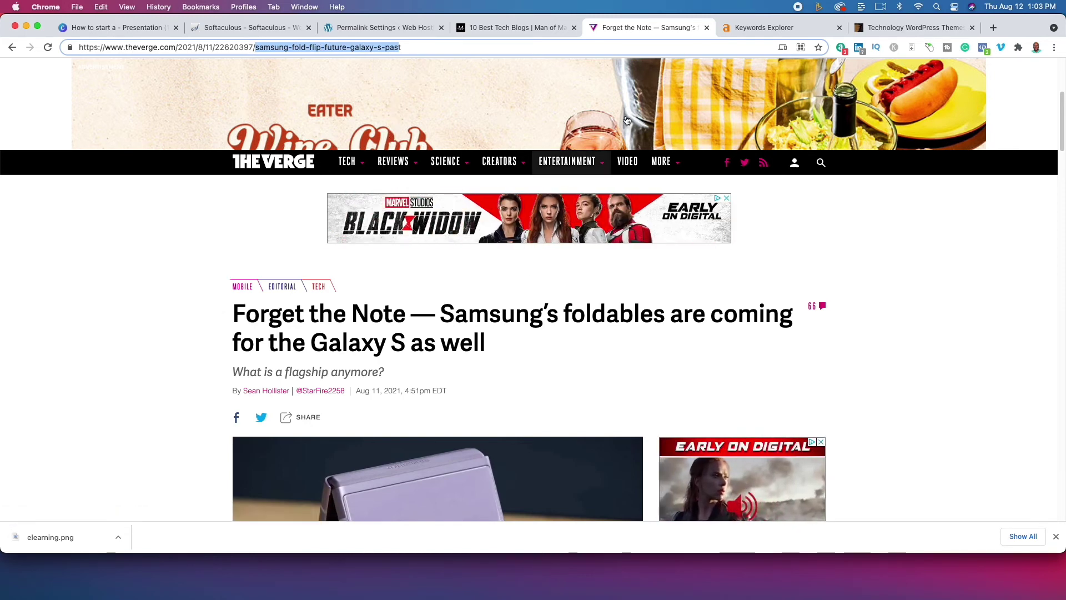
left_click(374, 26)
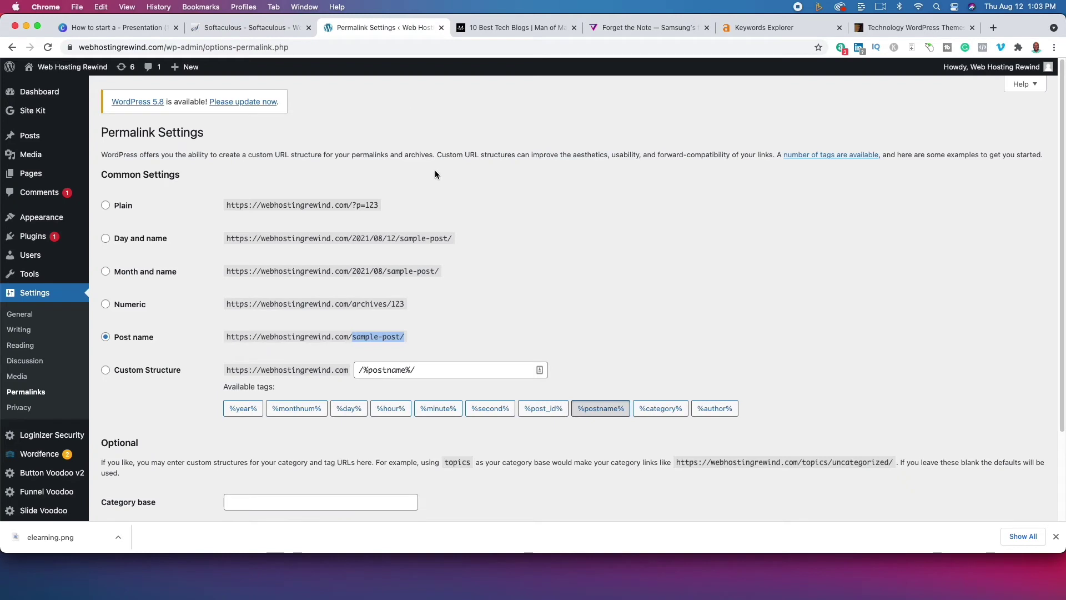
Step: Go to Posts > All Posts and choose Add New to open a blank post
scroll(306, 370, "down", 4)
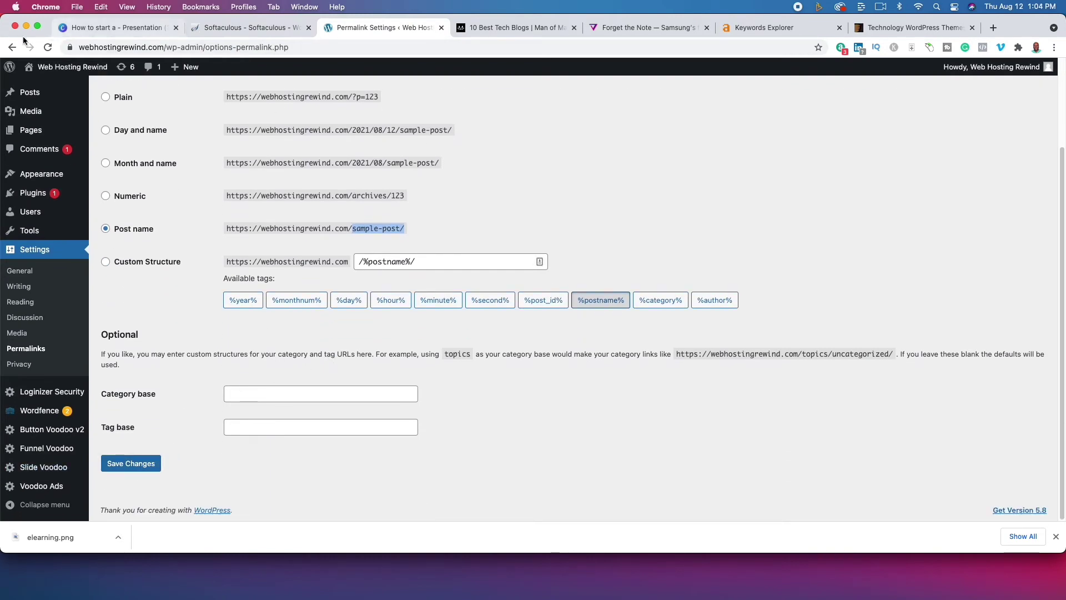
mouse_move(41, 100)
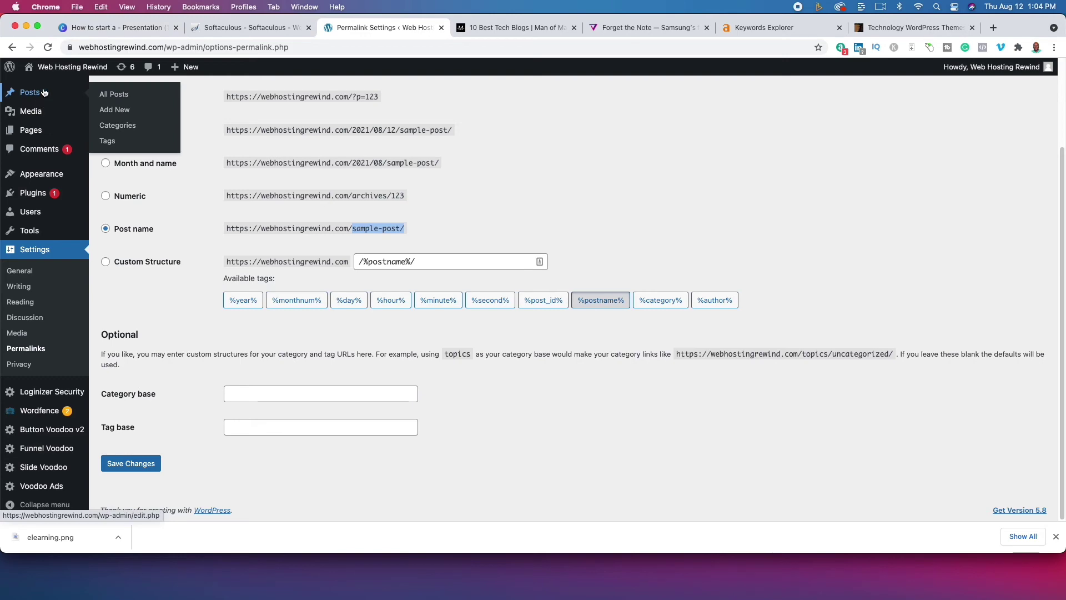
left_click(133, 95)
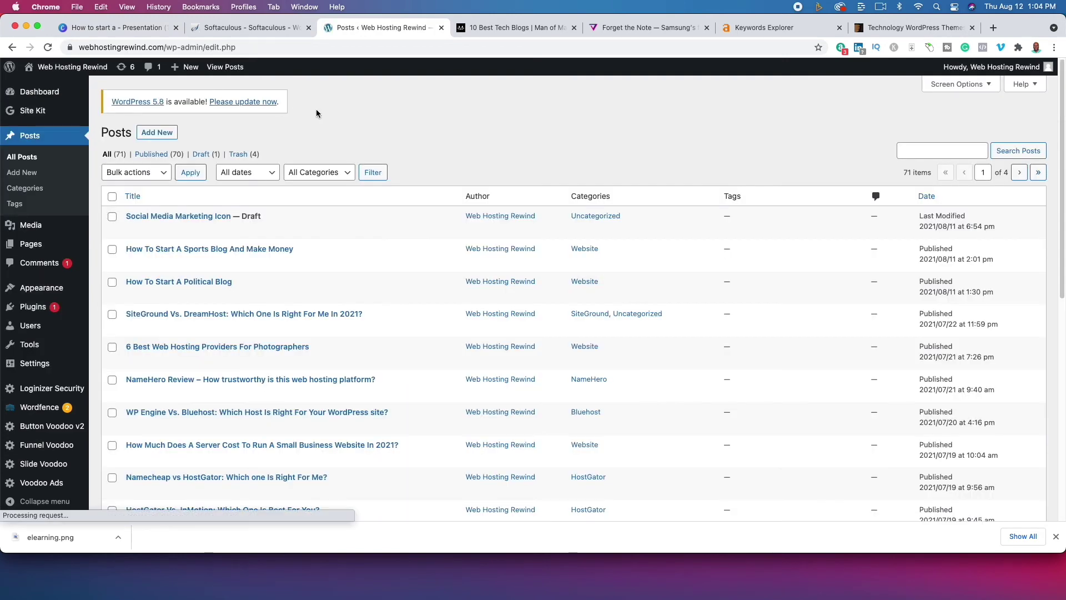
left_click(158, 133)
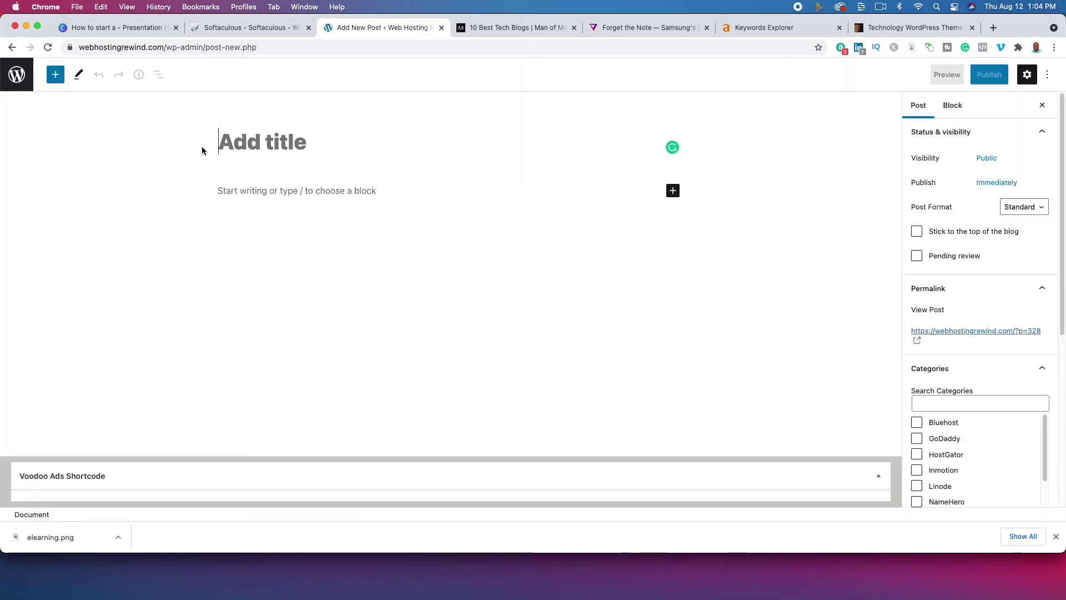
Step: Copy the keyword 'the division 2 early access' from Ahrefs Keywords Explorer into the clipboard
left_click(742, 27)
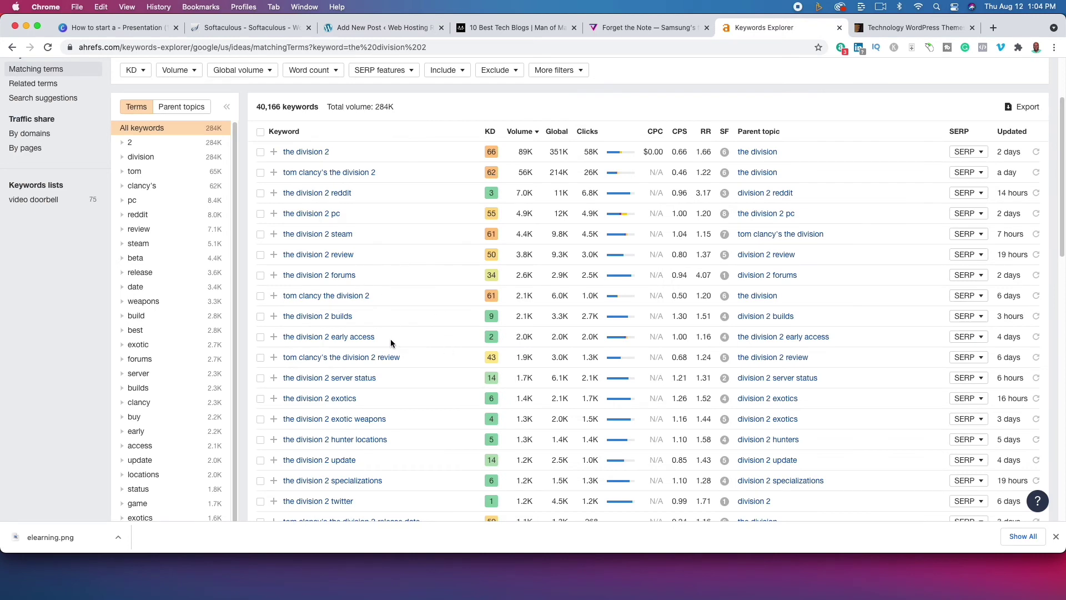
left_click_drag(383, 338, 283, 340)
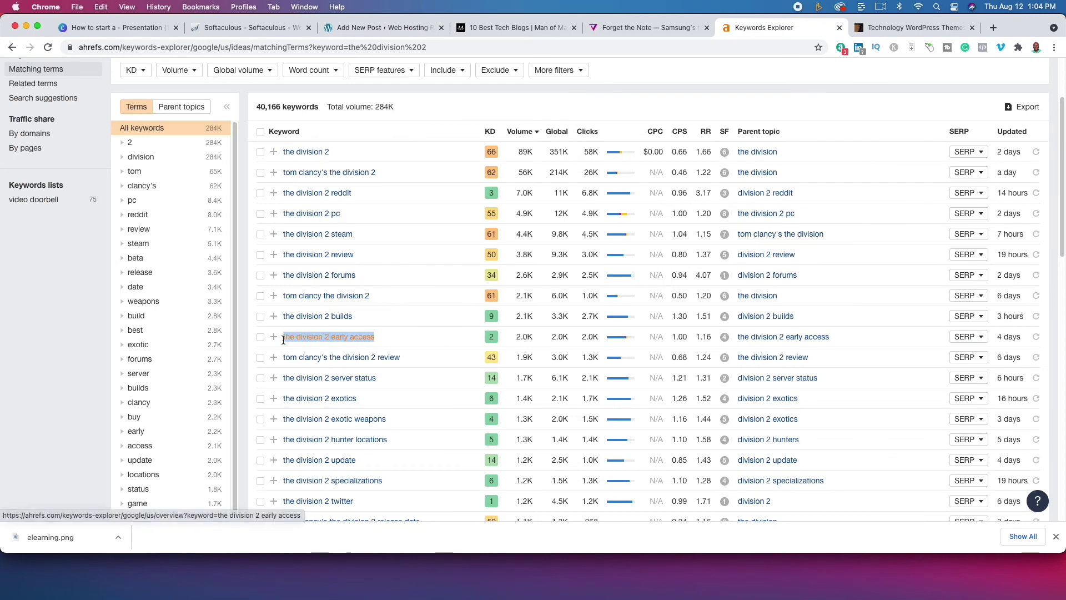
right_click(283, 340)
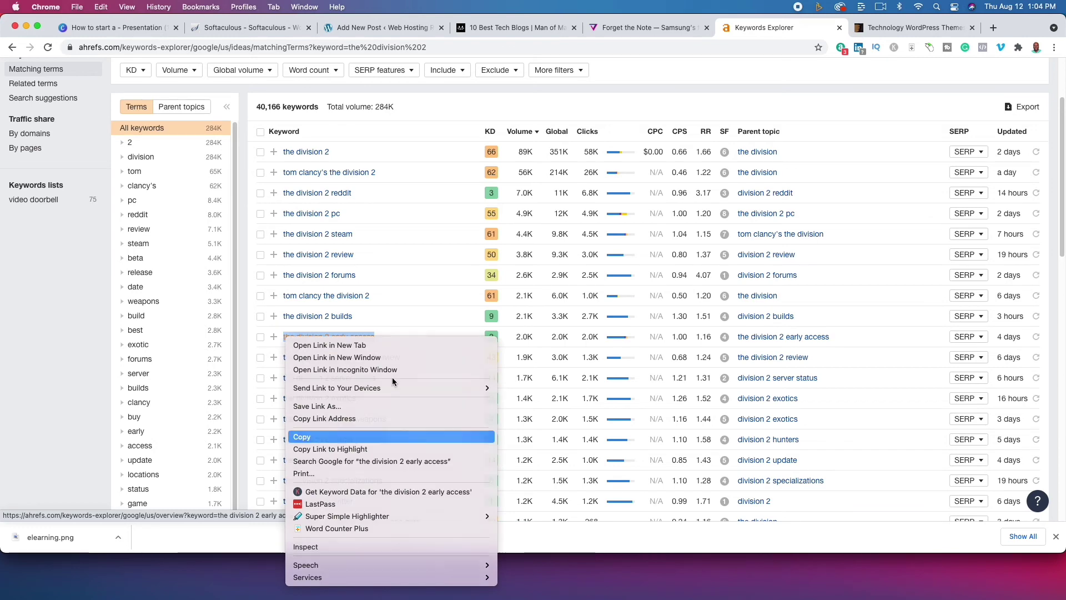
left_click(392, 436)
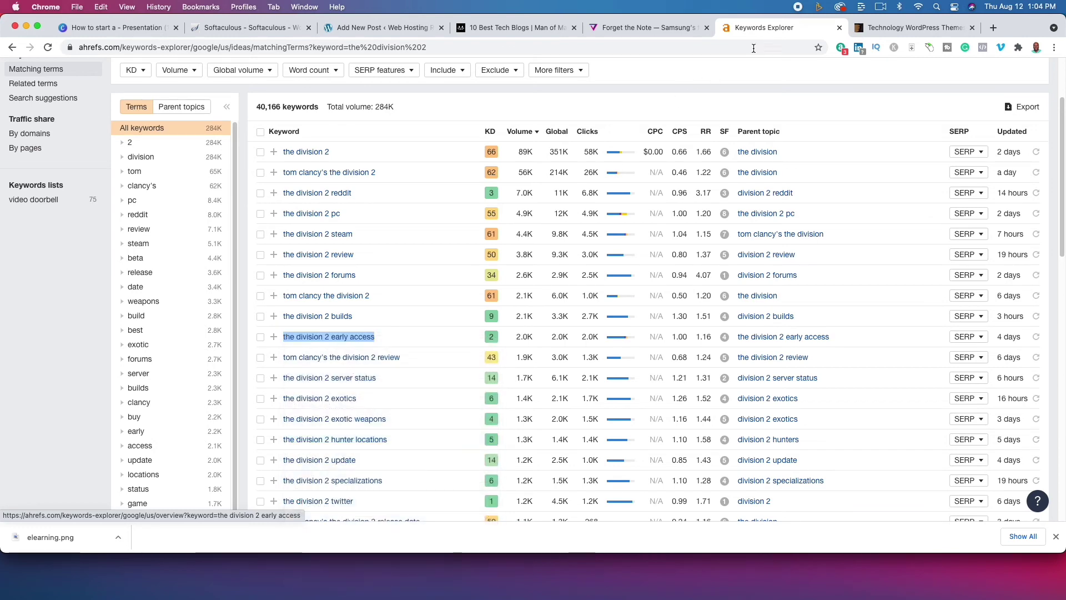
left_click(346, 31)
Step: Paste the copied keyword as the post title and append ' - How To Play One Day Early'
key("super+v")
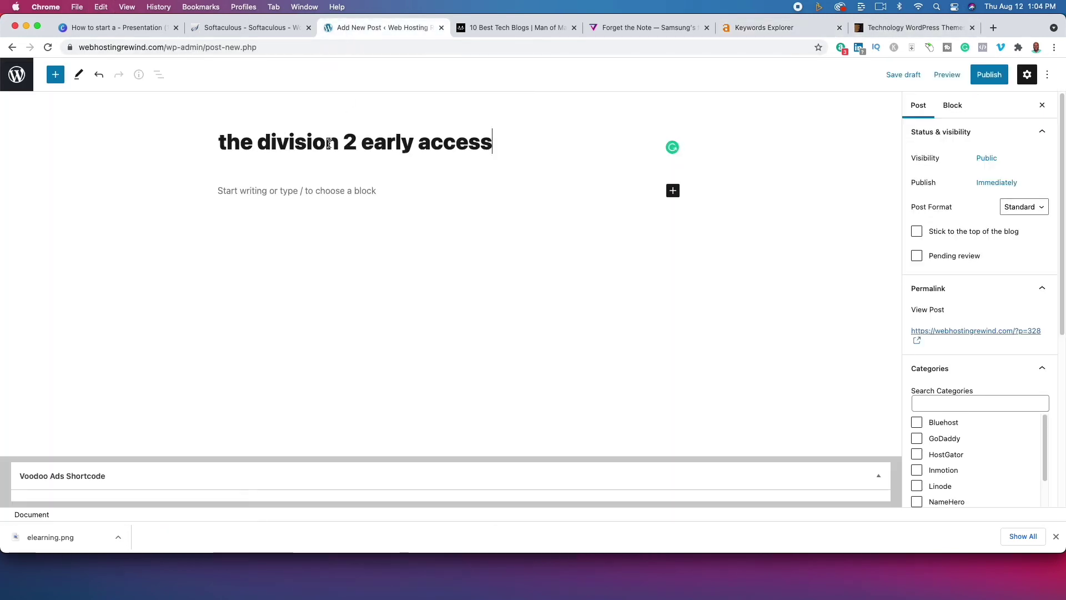
type("- How To Play ")
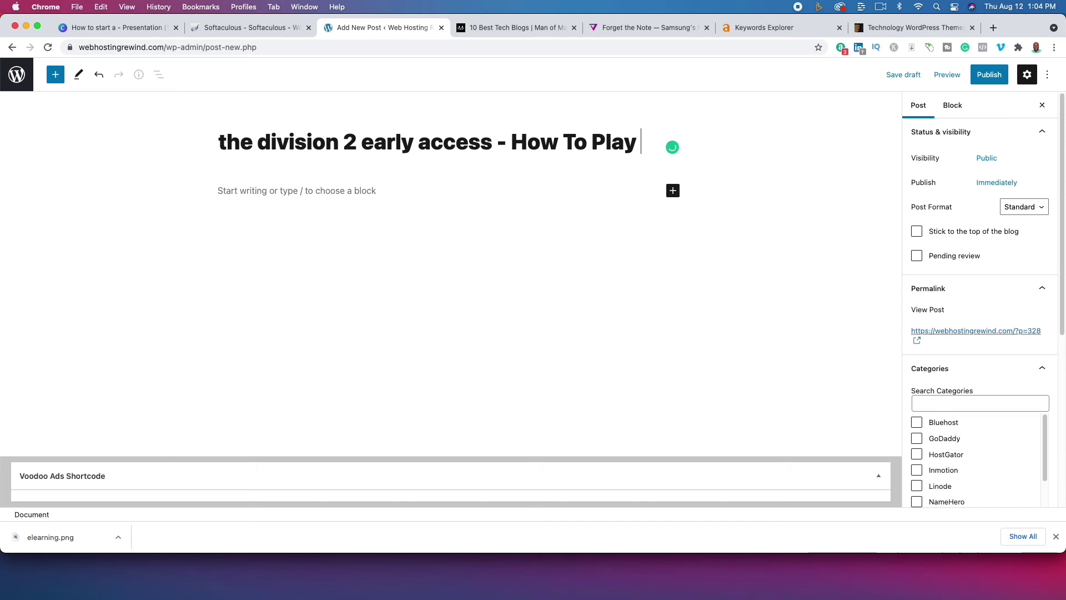
type("One ")
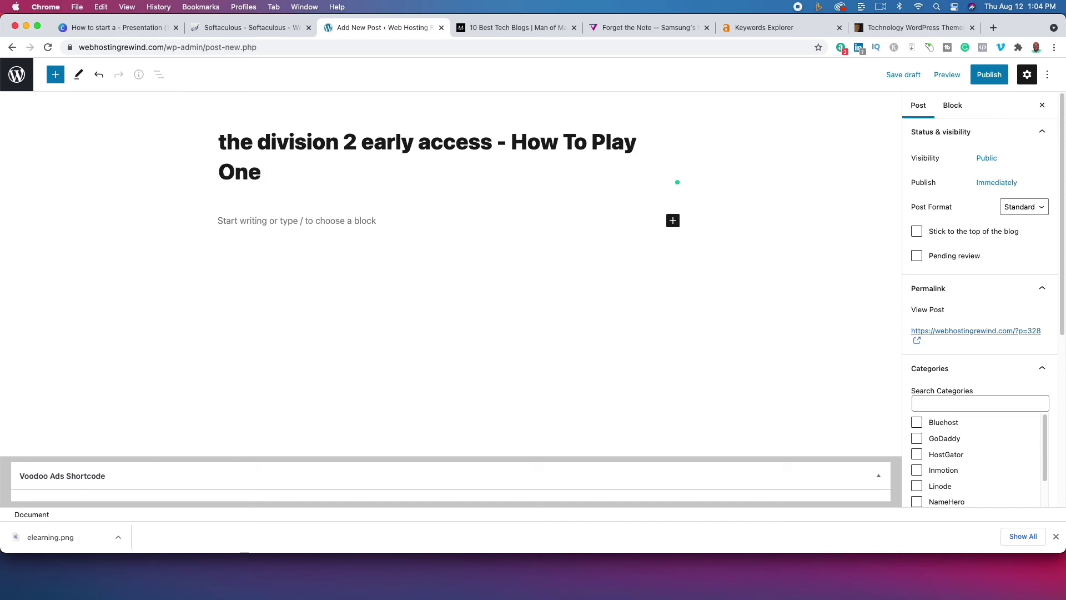
type("Day Earler")
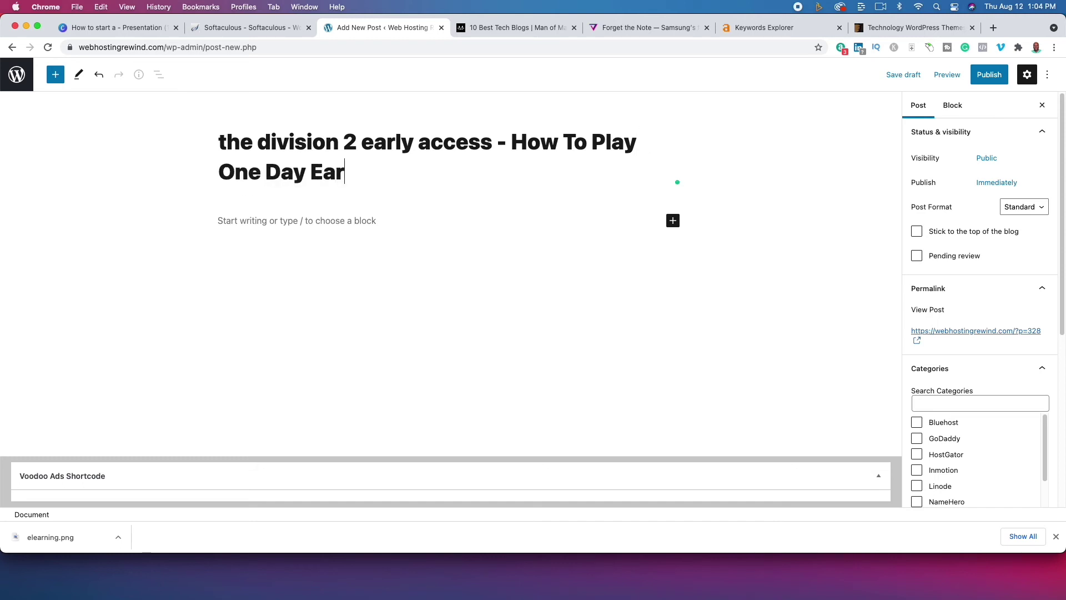
key("BackSpace")
key("BackSpace")
type("y")
Step: Capitalise 'The', 'Division', 'Early' and 'Access' in the title, then move into the post body
left_click(224, 145)
key("shift+Left")
type("T")
left_click(267, 146)
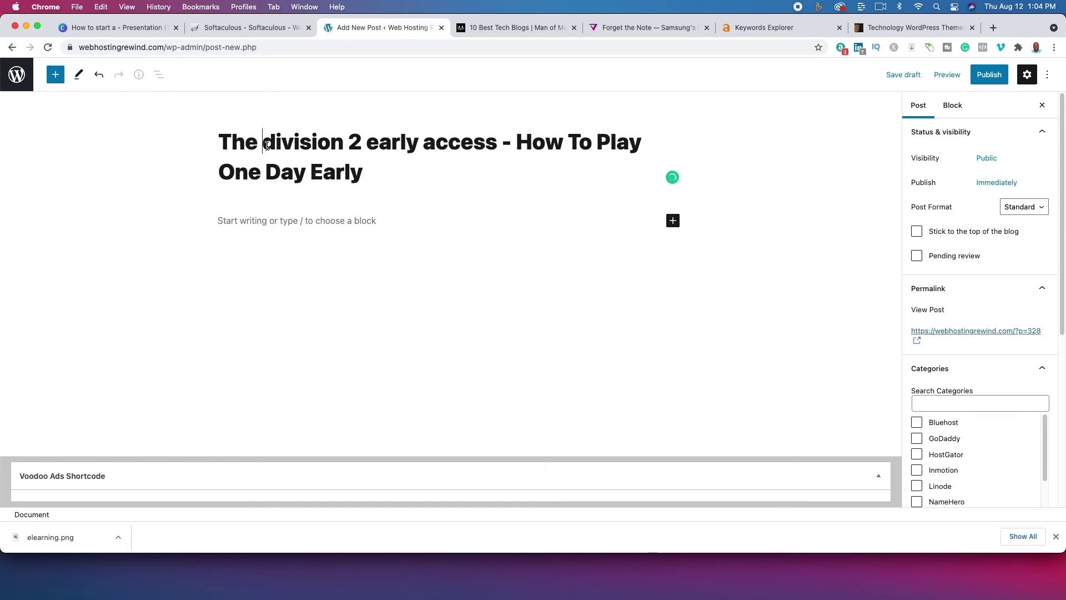
key("shift+Right")
type("D")
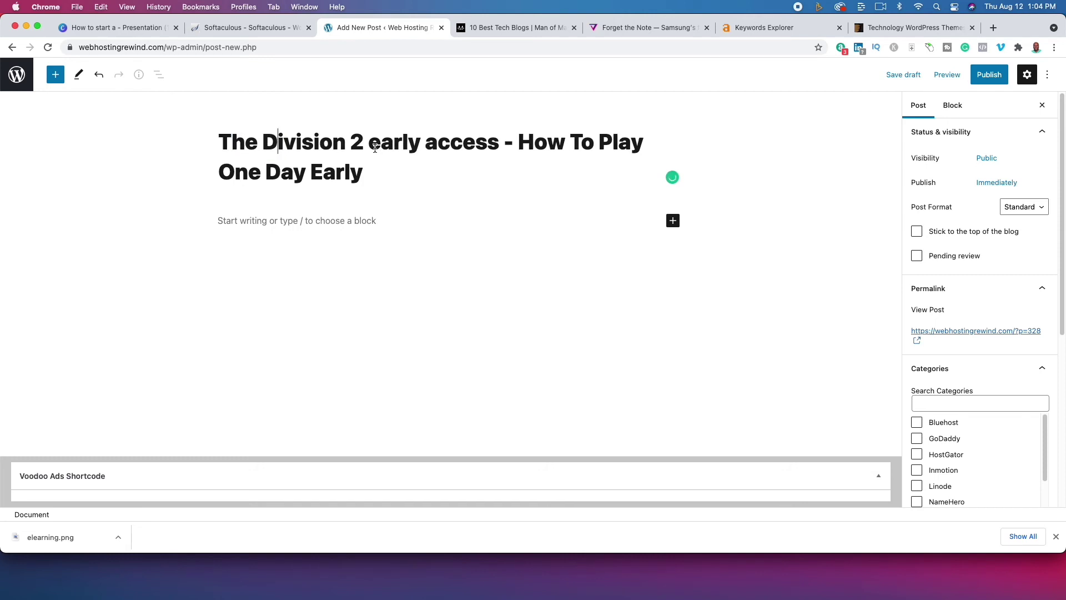
left_click(370, 146)
key("shift+Right")
type("E")
left_click(426, 145)
key("shift+Right")
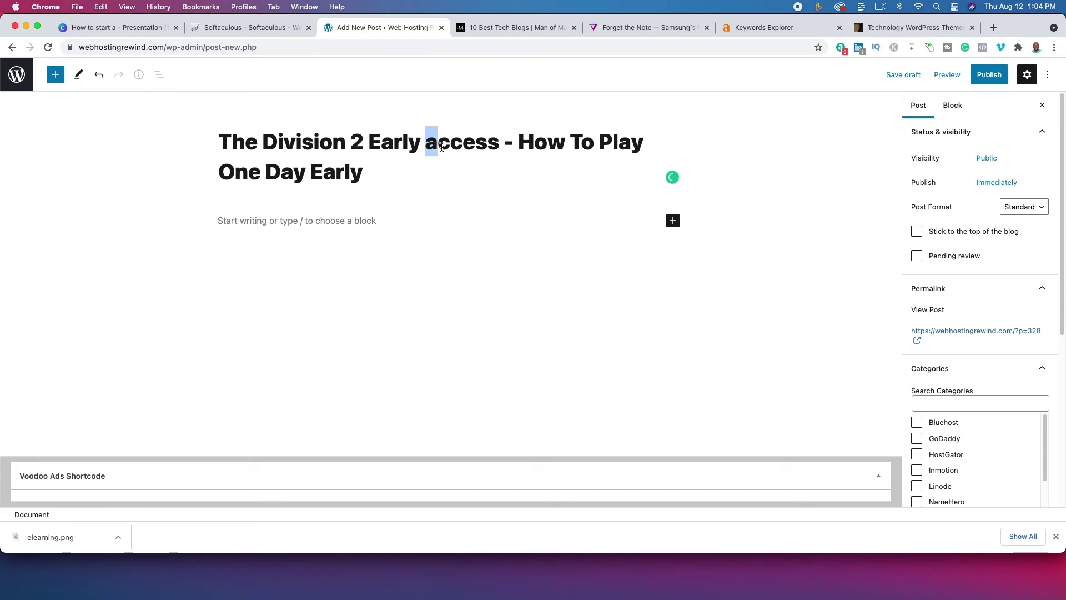
type("A")
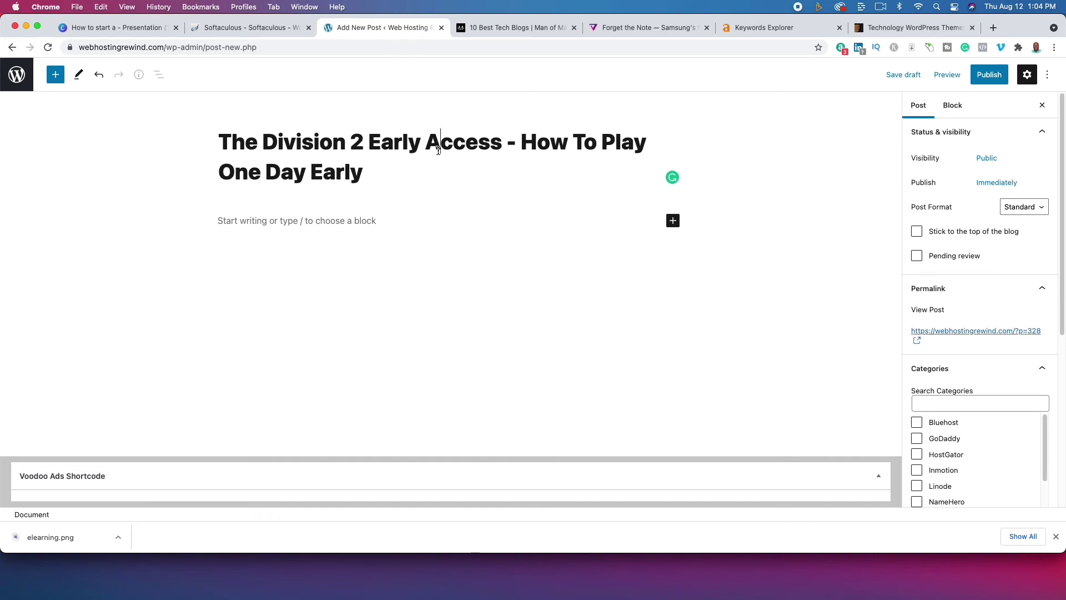
left_click(440, 144)
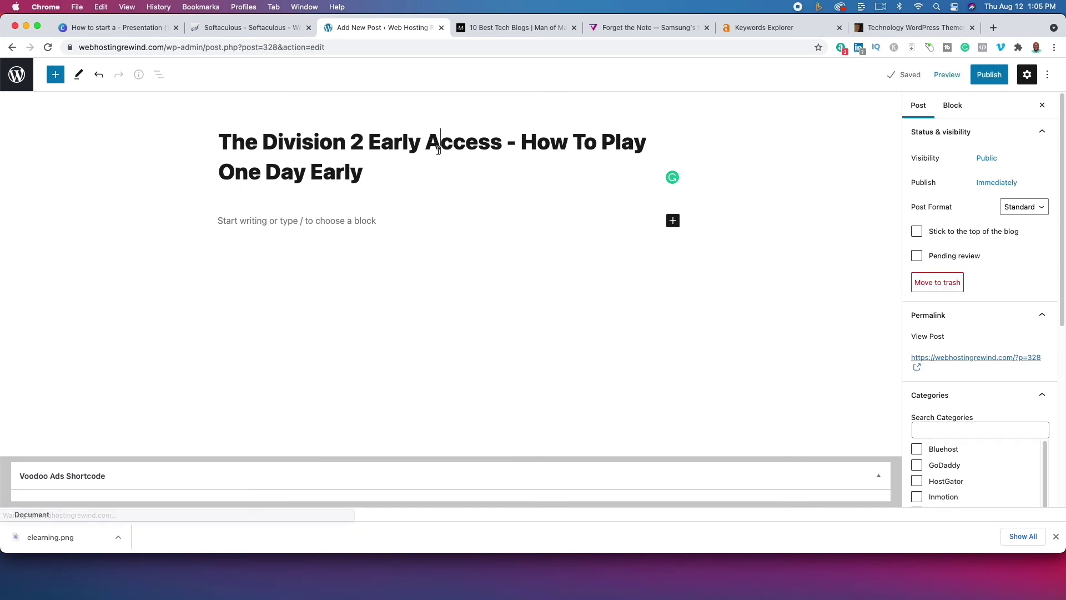
left_click(439, 150)
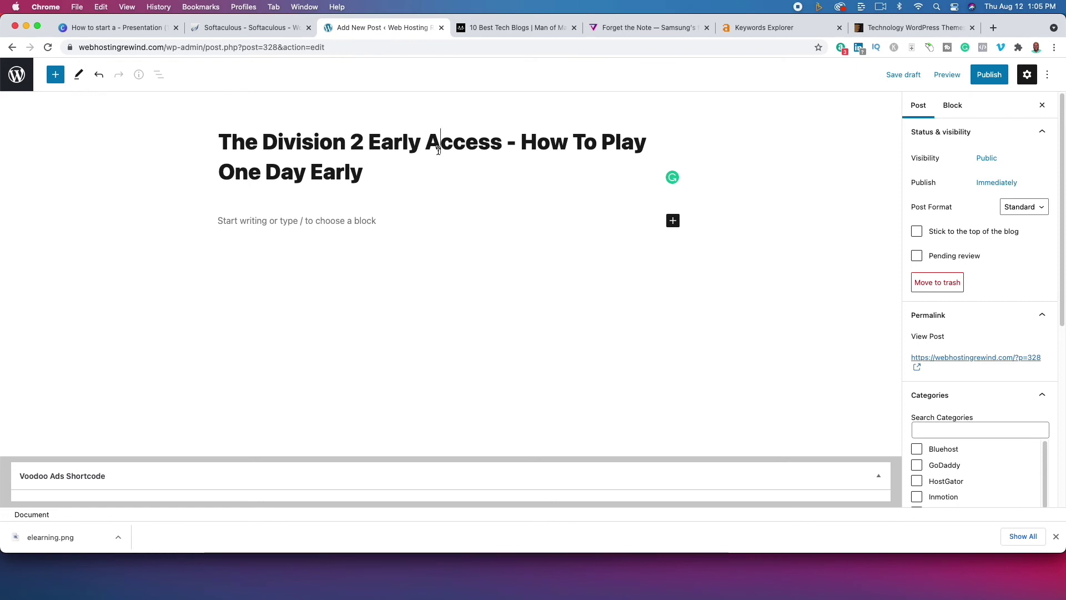
left_click(310, 223)
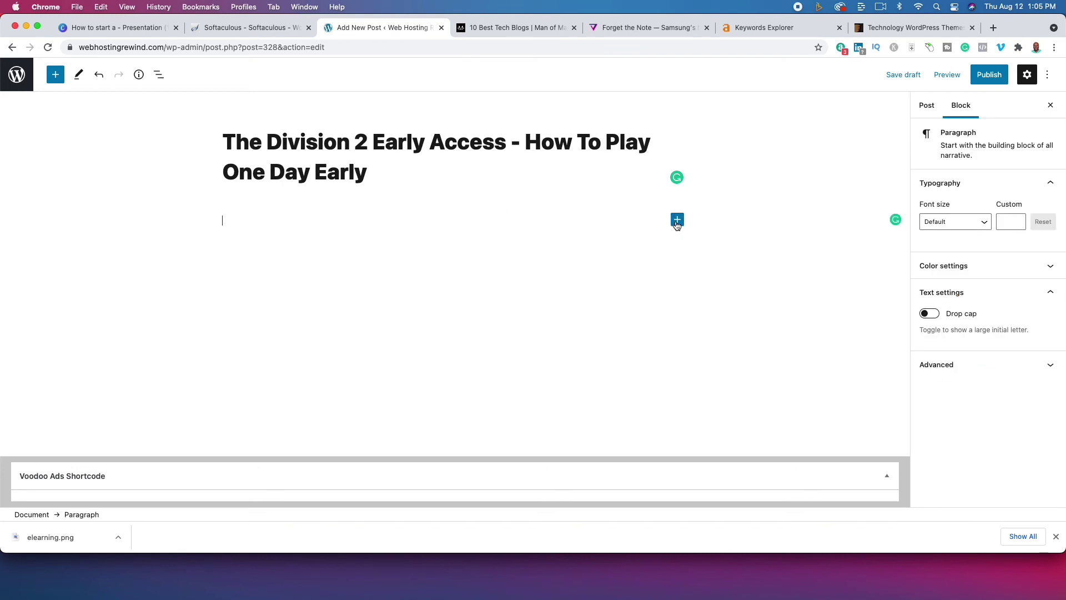
Step: Insert a Heading block as the first body block, then return to the Canva presentation
left_click(677, 222)
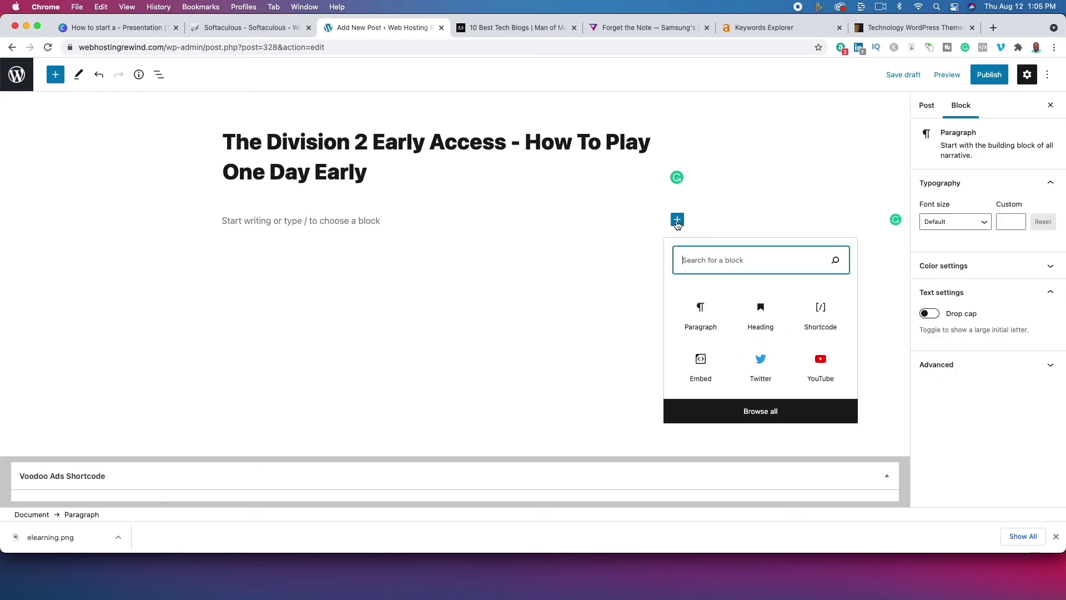
left_click(770, 325)
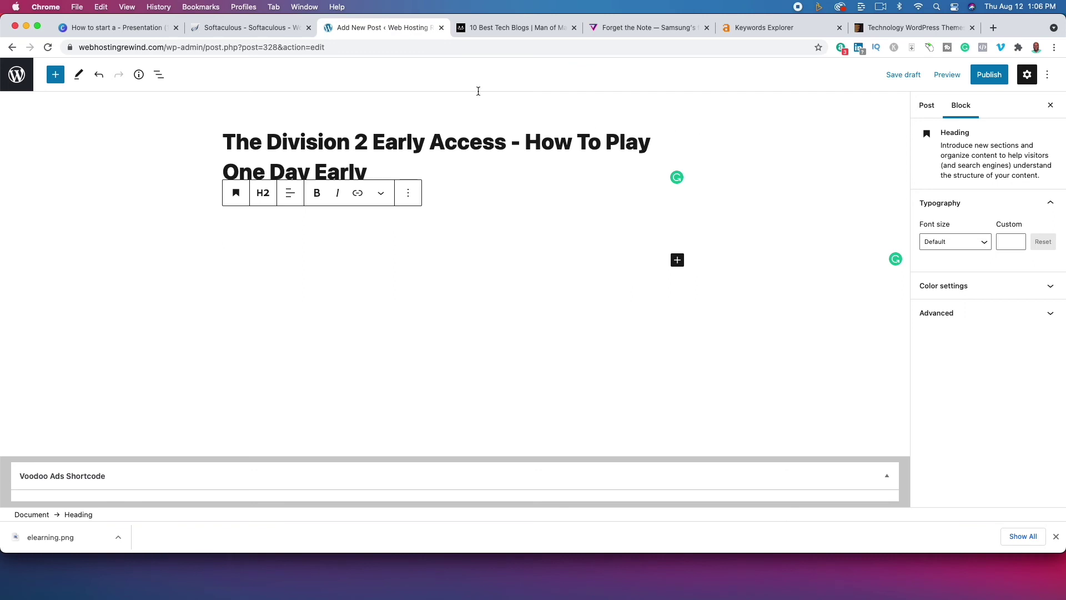
left_click(148, 29)
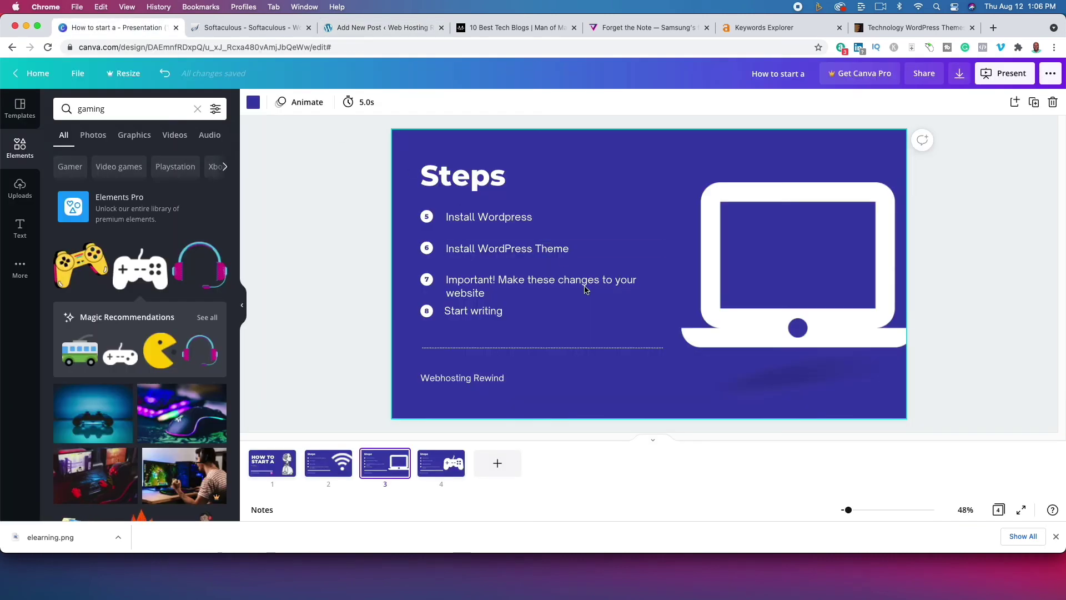
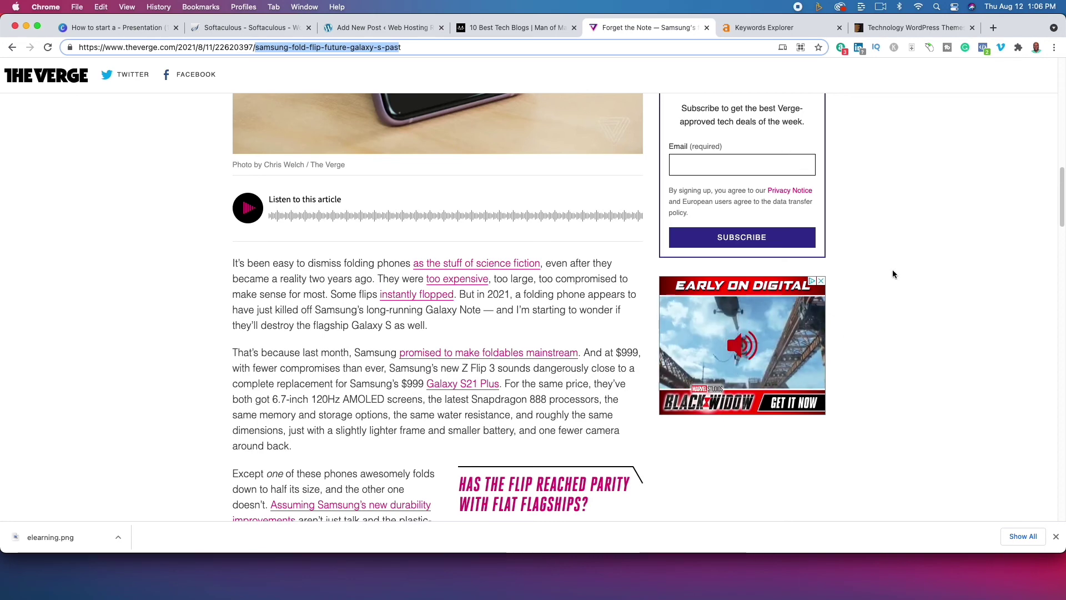
scroll(893, 311, "up", 3)
scroll(895, 330, "up", 2)
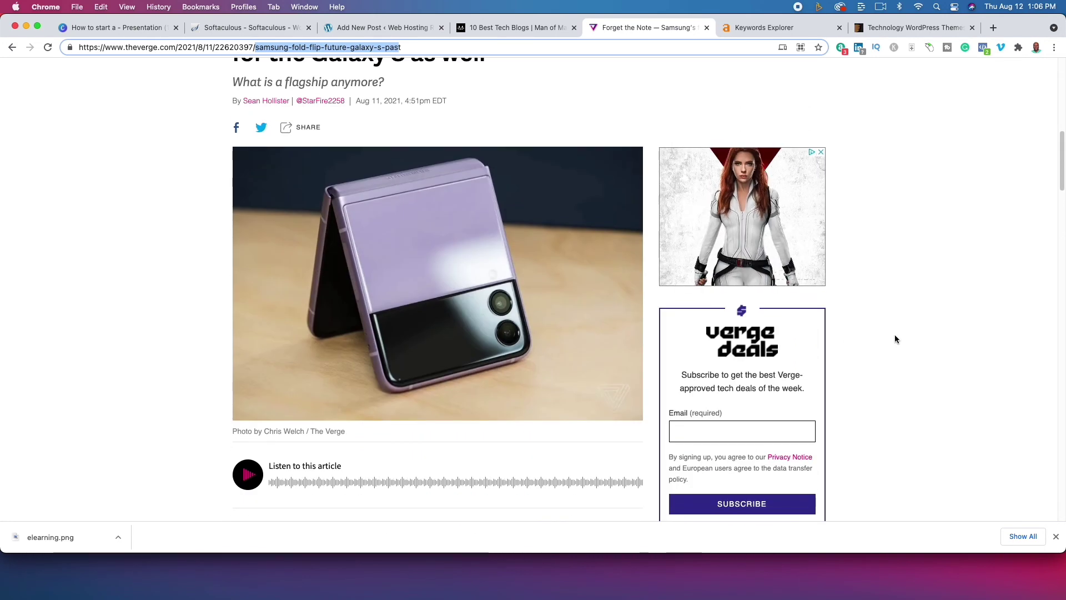
scroll(891, 339, "down", 3)
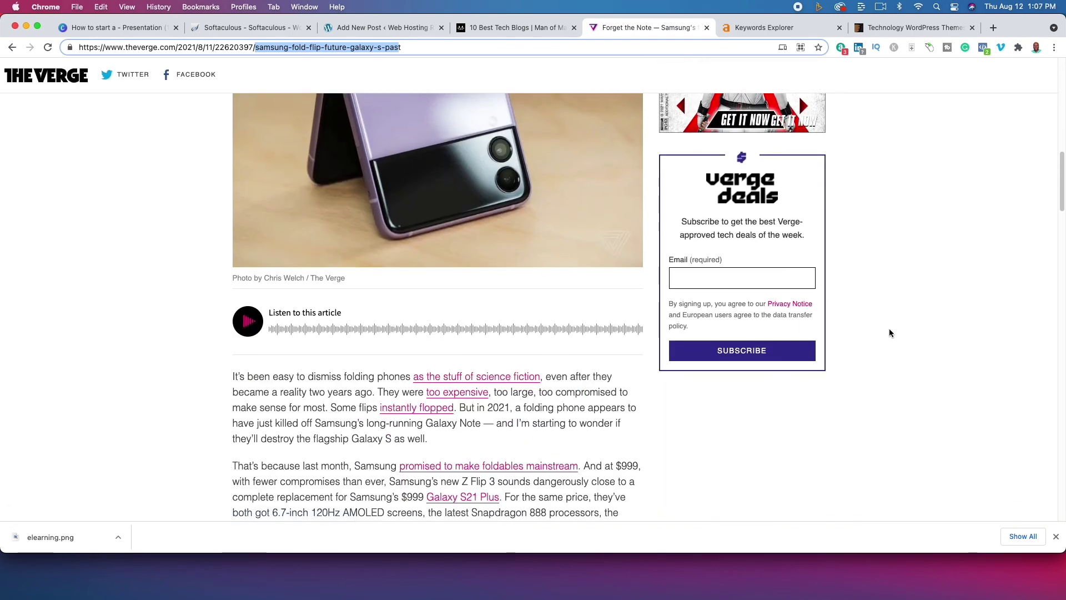
scroll(890, 332, "up", 2)
scroll(891, 331, "up", 1)
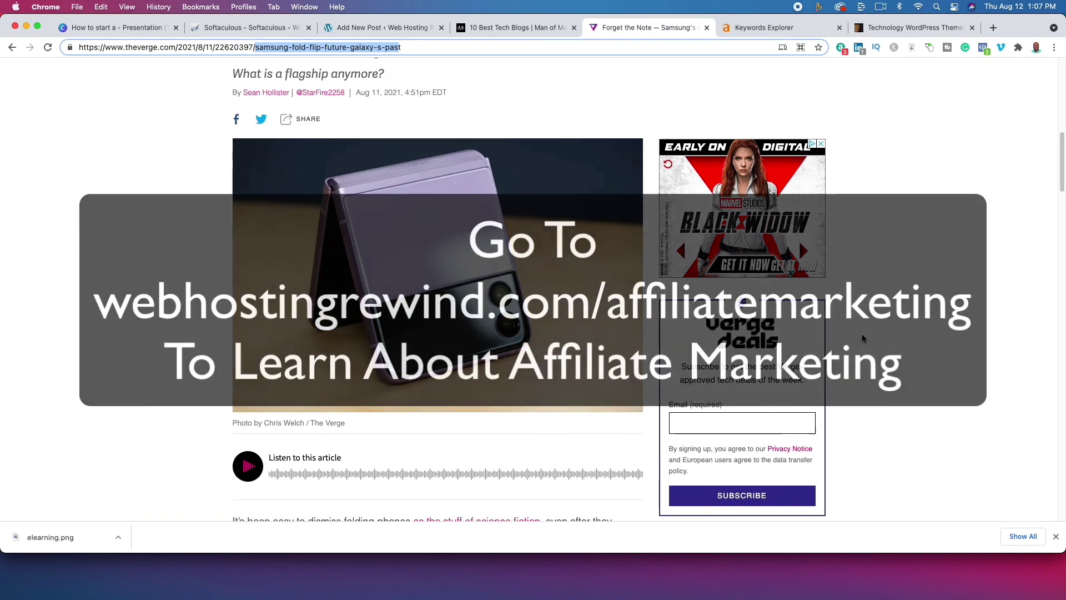
scroll(858, 347, "down", 2)
scroll(850, 358, "down", 9)
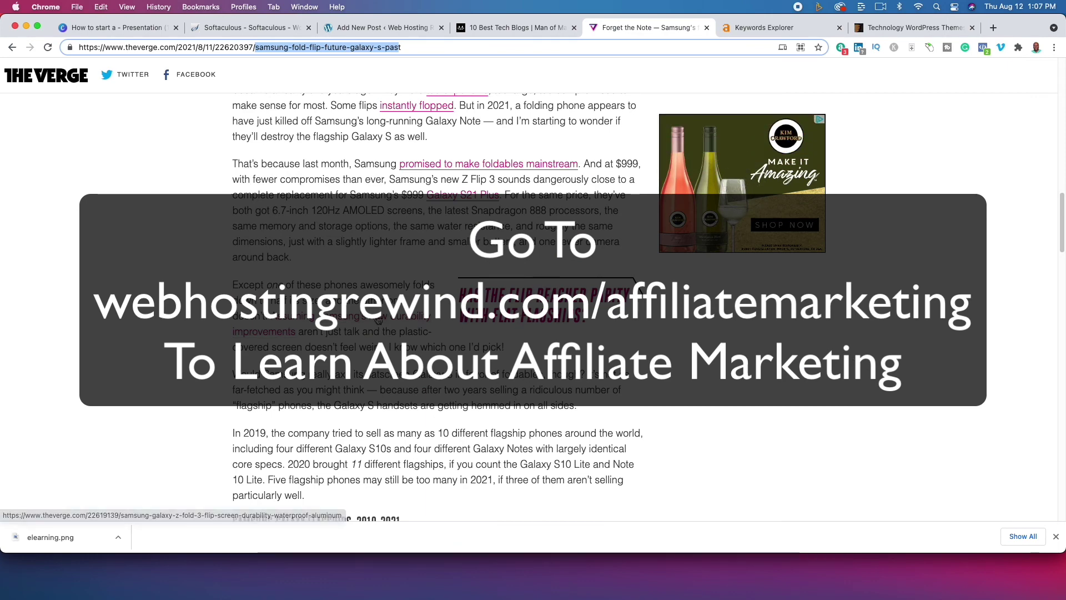
scroll(471, 450, "up", 6)
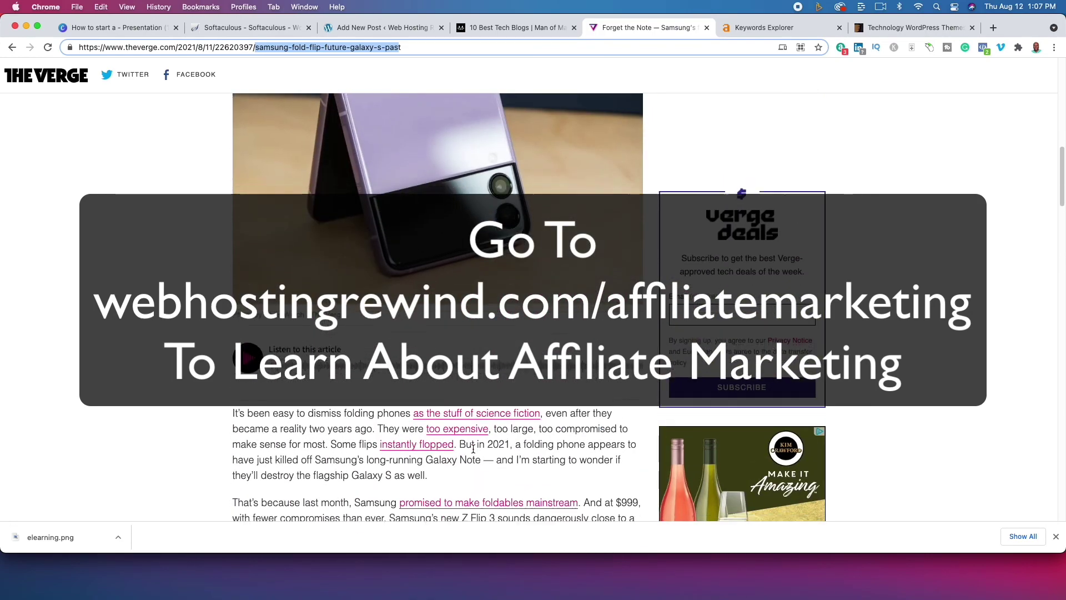
scroll(473, 451, "down", 12)
scroll(473, 453, "down", 15)
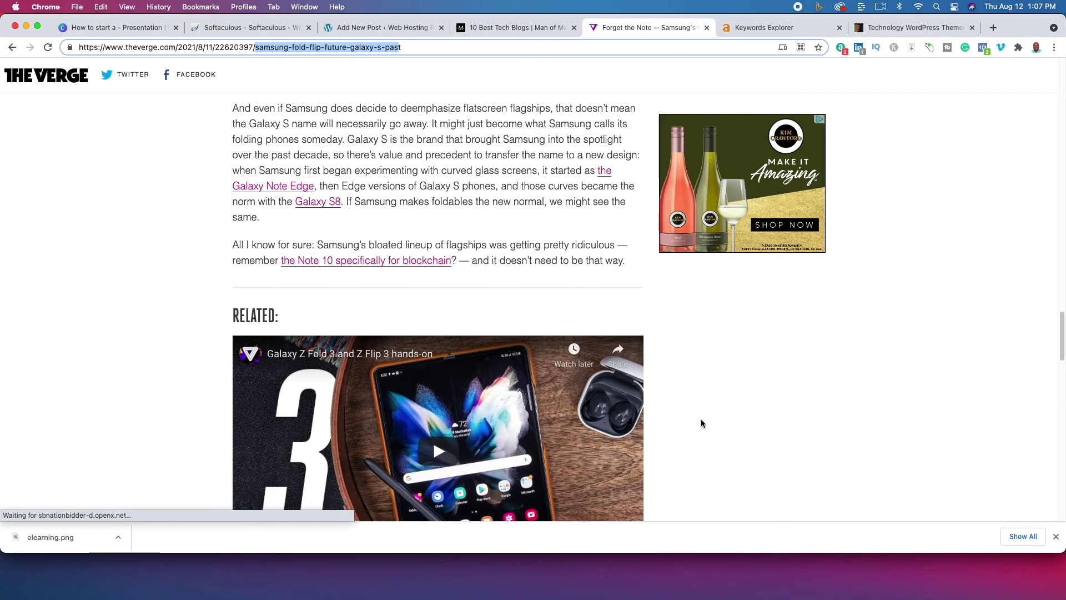
scroll(701, 420, "down", 10)
scroll(700, 419, "down", 8)
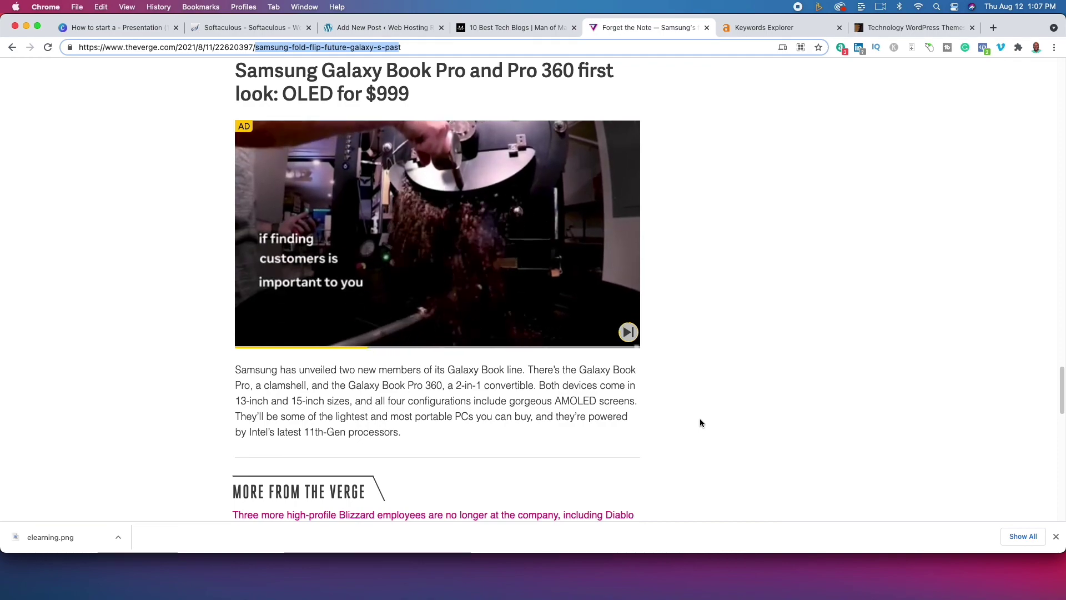
scroll(700, 422, "up", 1)
scroll(700, 419, "up", 20)
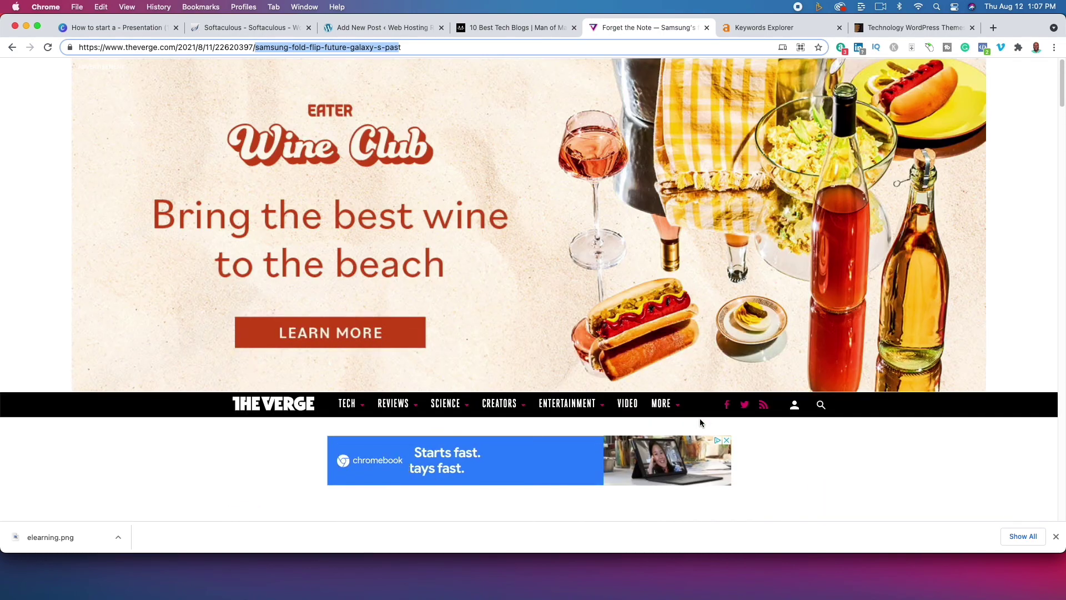
left_click(520, 47)
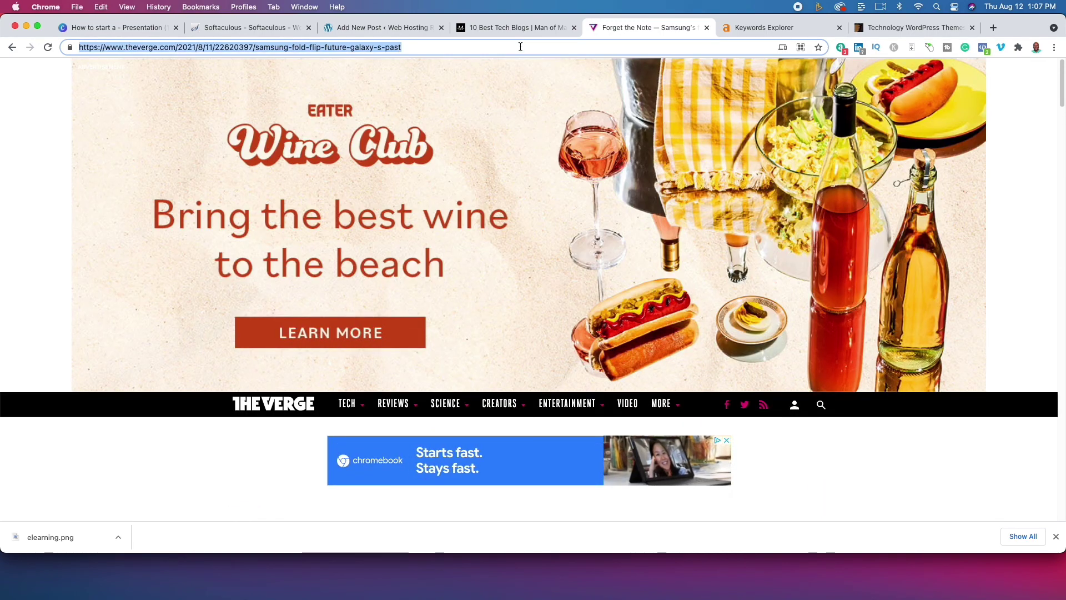
Step: Load cnet.com, read the 'Best Roku to buy in 2021' story, then go back to Canva
type("cnet.com")
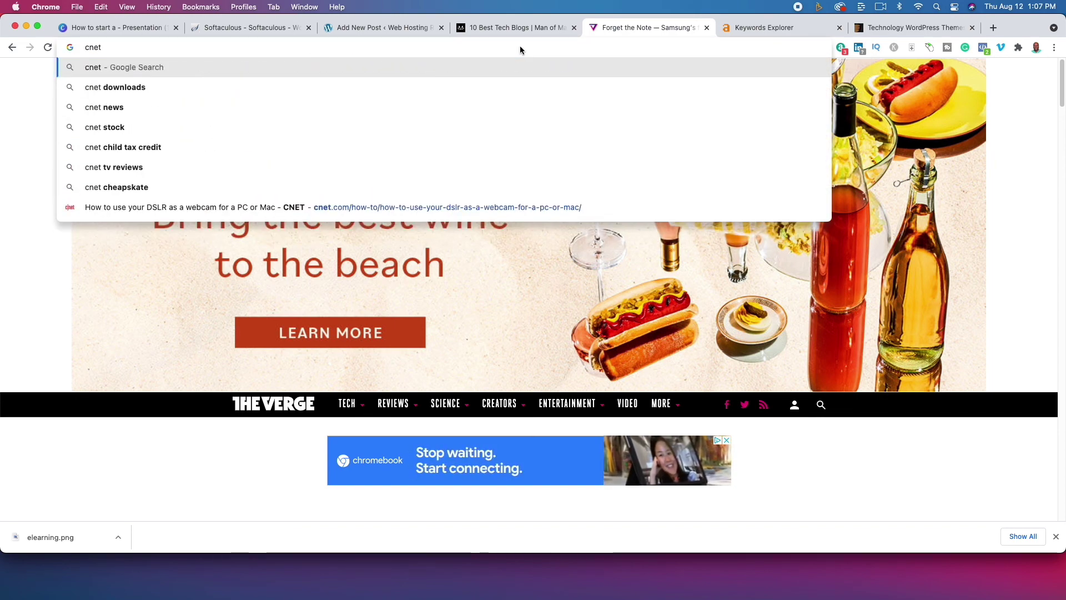
key("Return")
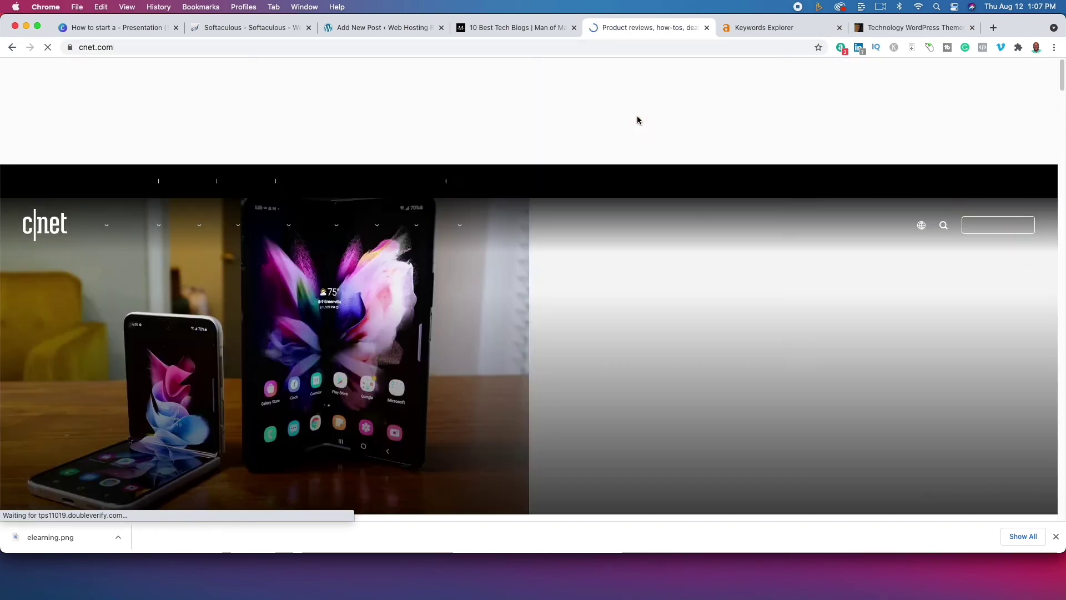
scroll(463, 388, "down", 7)
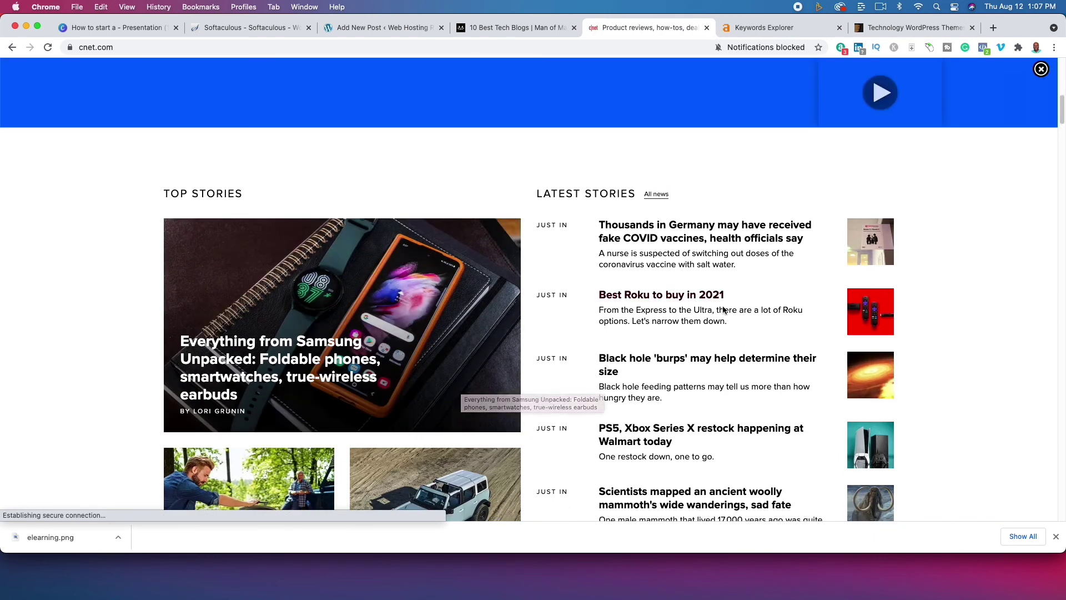
left_click(690, 297)
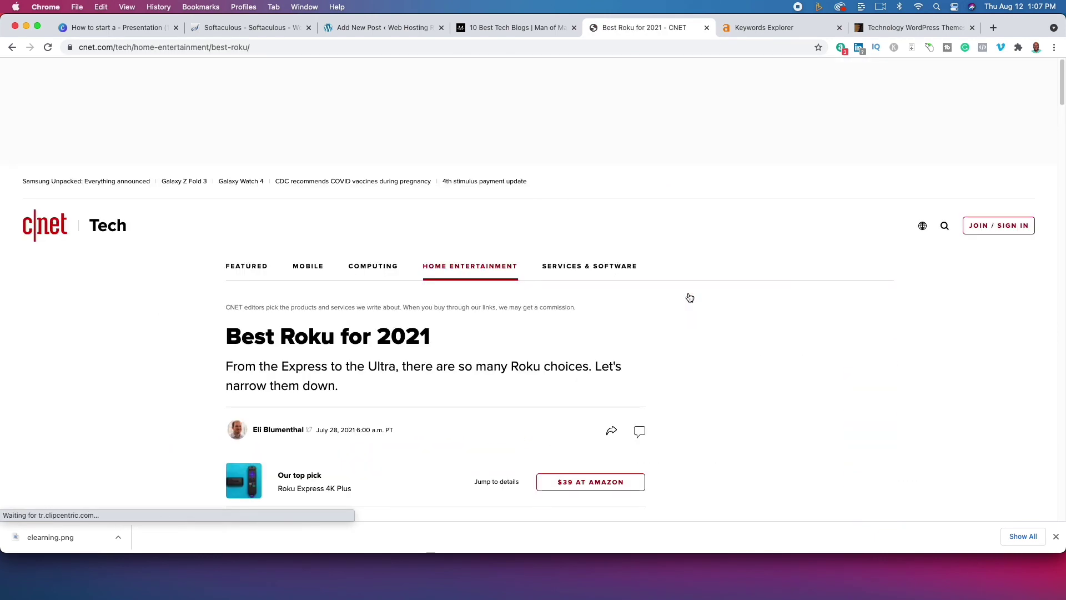
scroll(622, 289, "down", 3)
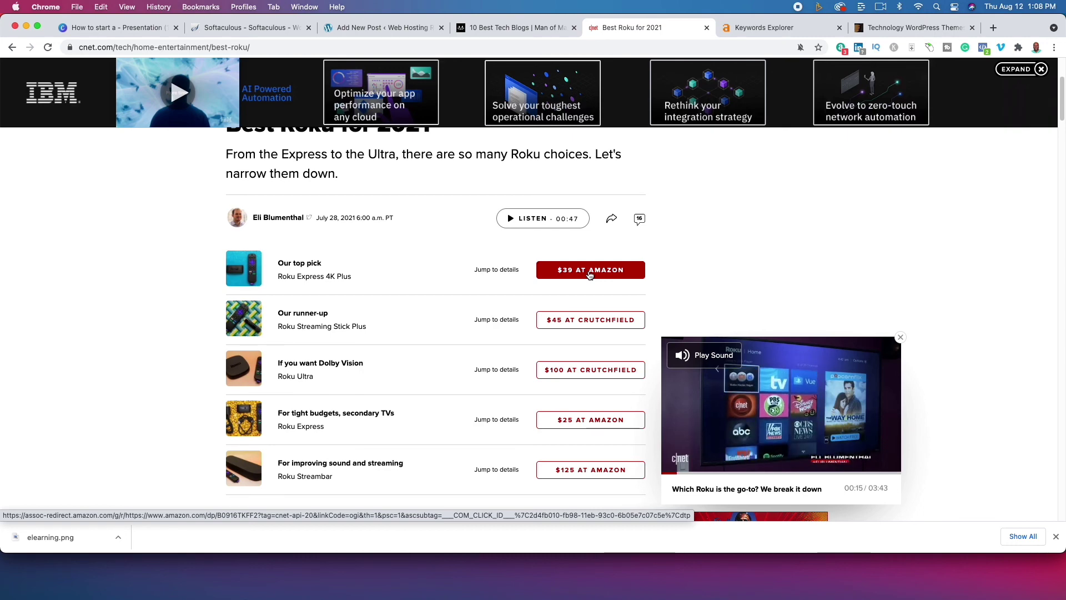
left_click(132, 31)
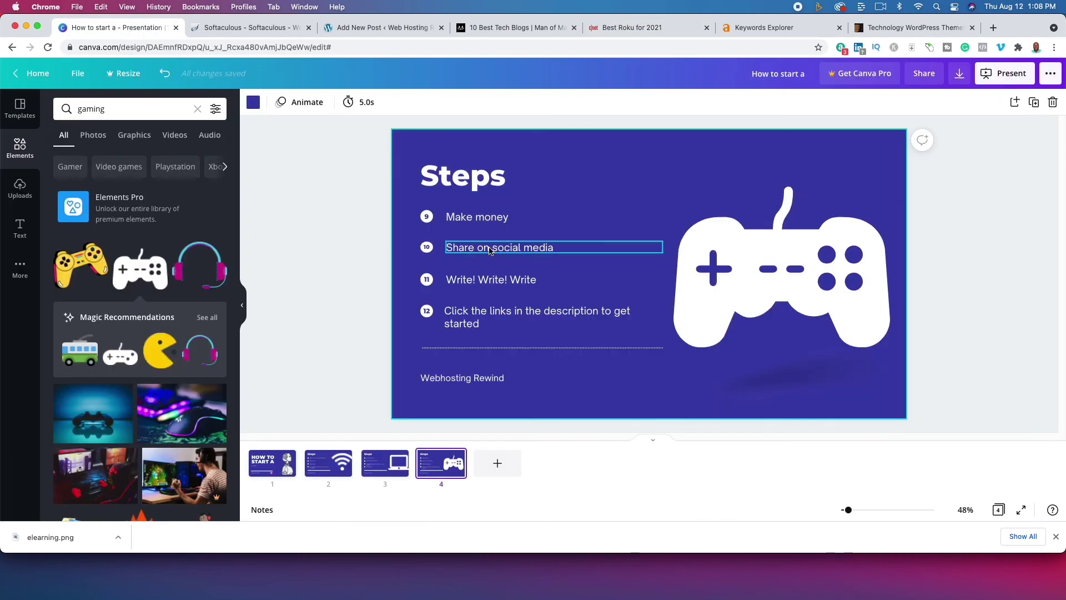